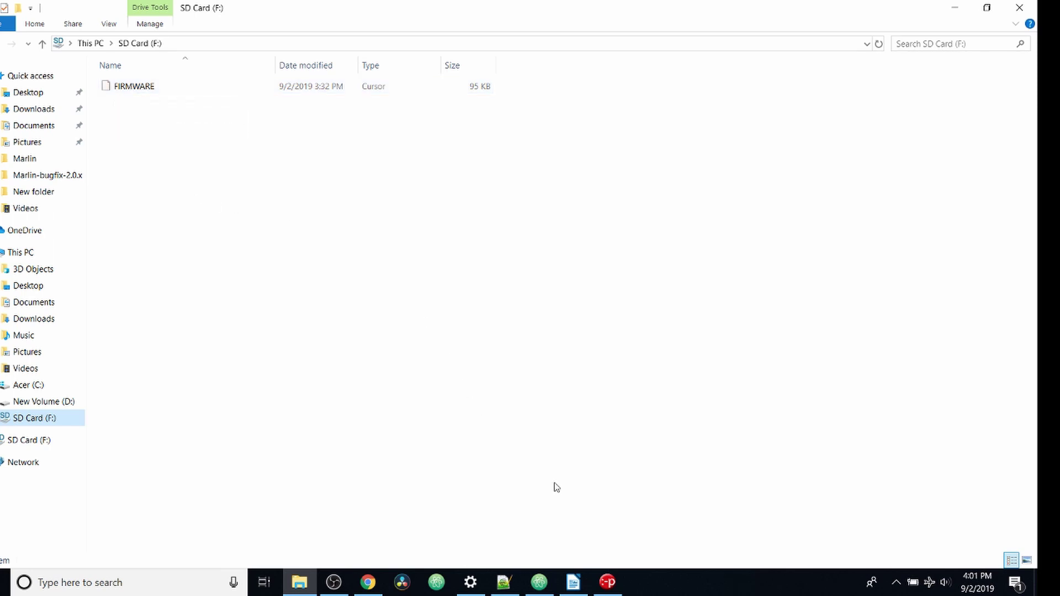
Bring Atom forward and collapse the Marlin-bugfix-2.0.x project folder.
{"action": "left_click", "coordinate": [538, 582]}
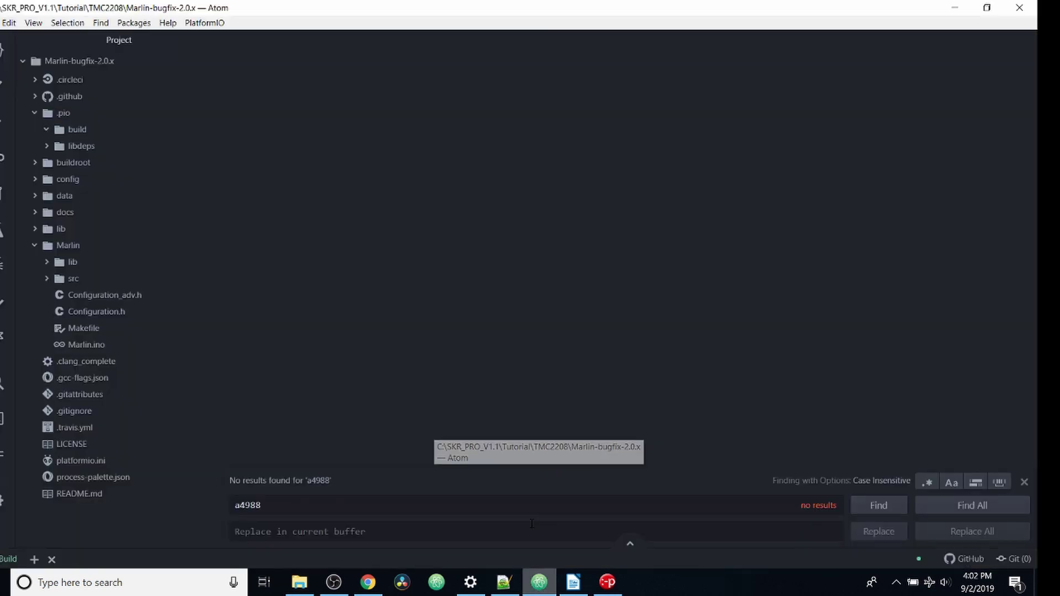
{"action": "left_click", "coordinate": [22, 61]}
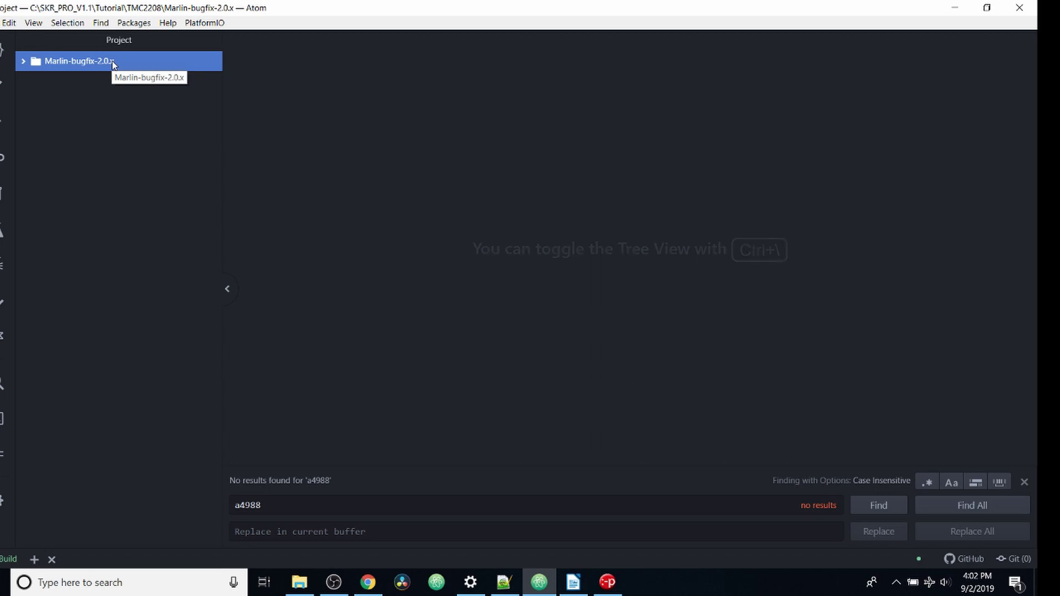
{"action": "key", "text": "alt+f"}
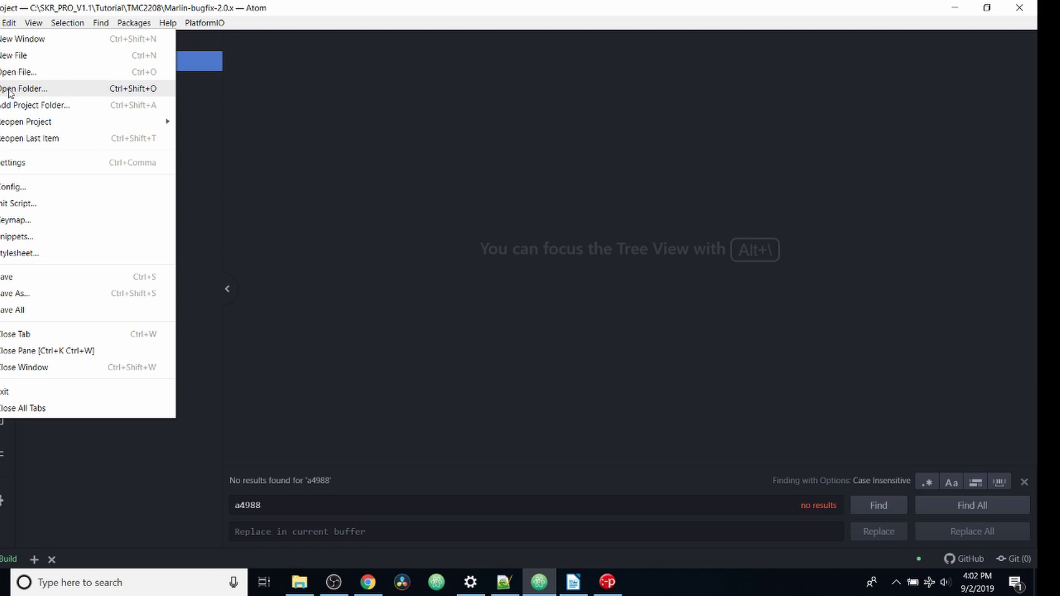
{"action": "left_click", "coordinate": [8, 90]}
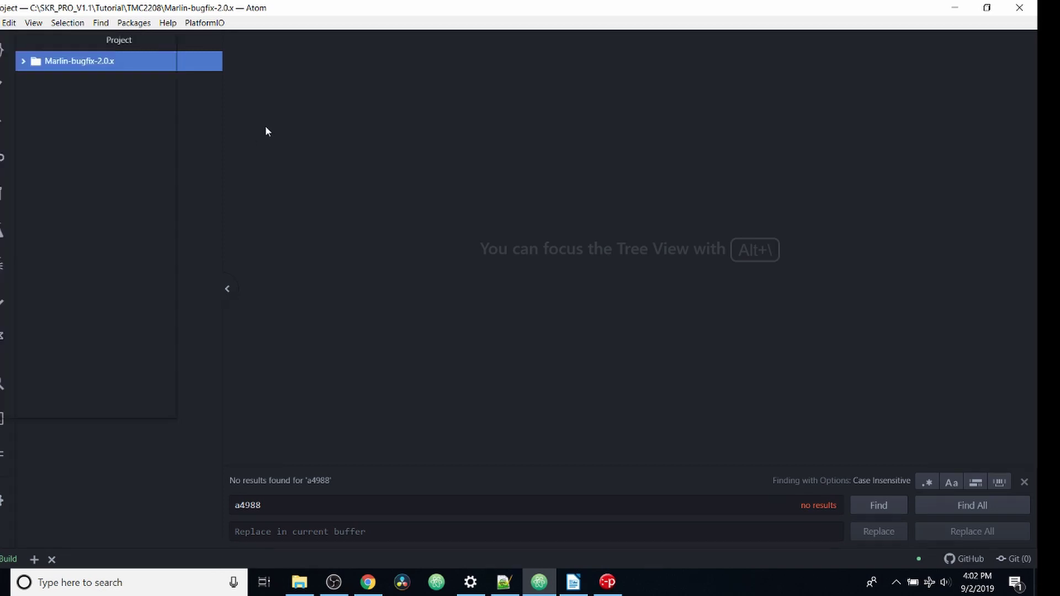
Re-expand Marlin-bugfix-2.0.x through Marlin and src to list the core headers.
{"action": "left_click", "coordinate": [23, 63]}
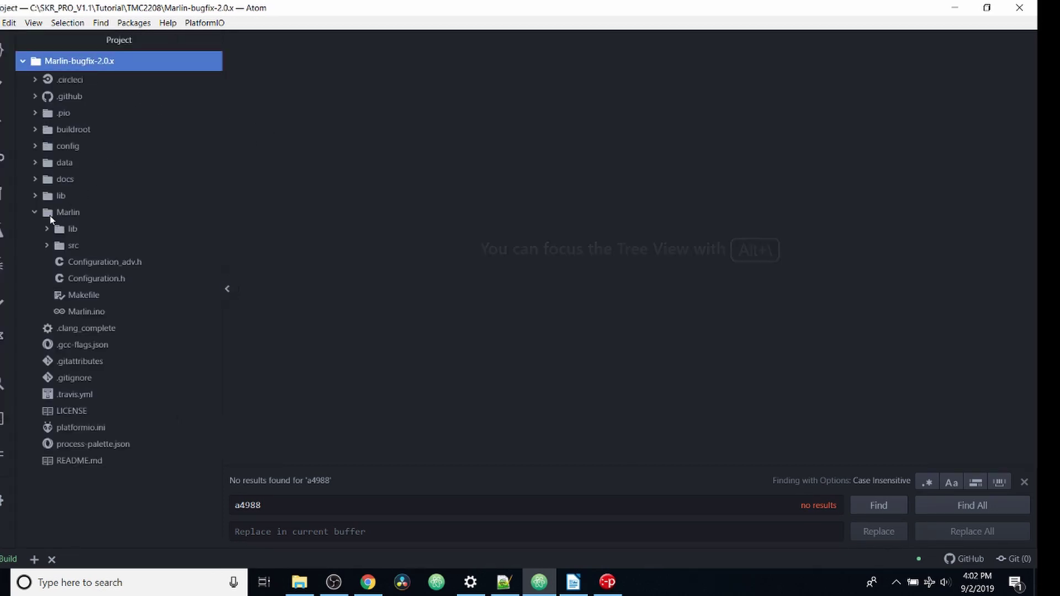
{"action": "left_click_drag", "start_coordinate": [67, 212], "coordinate": [53, 246]}
{"action": "left_click", "coordinate": [49, 244]}
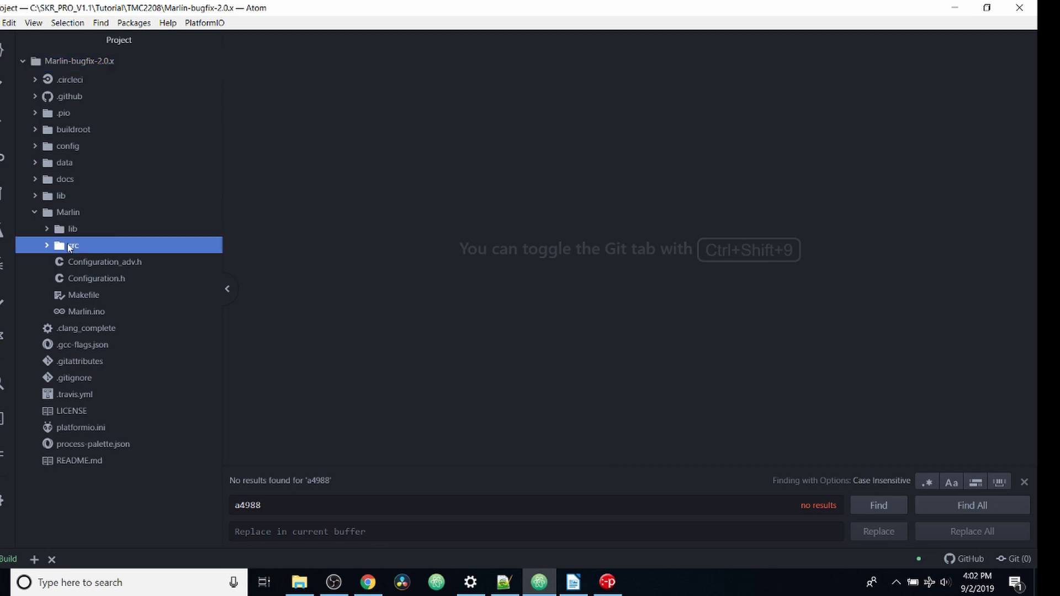
{"action": "left_click", "coordinate": [100, 263]}
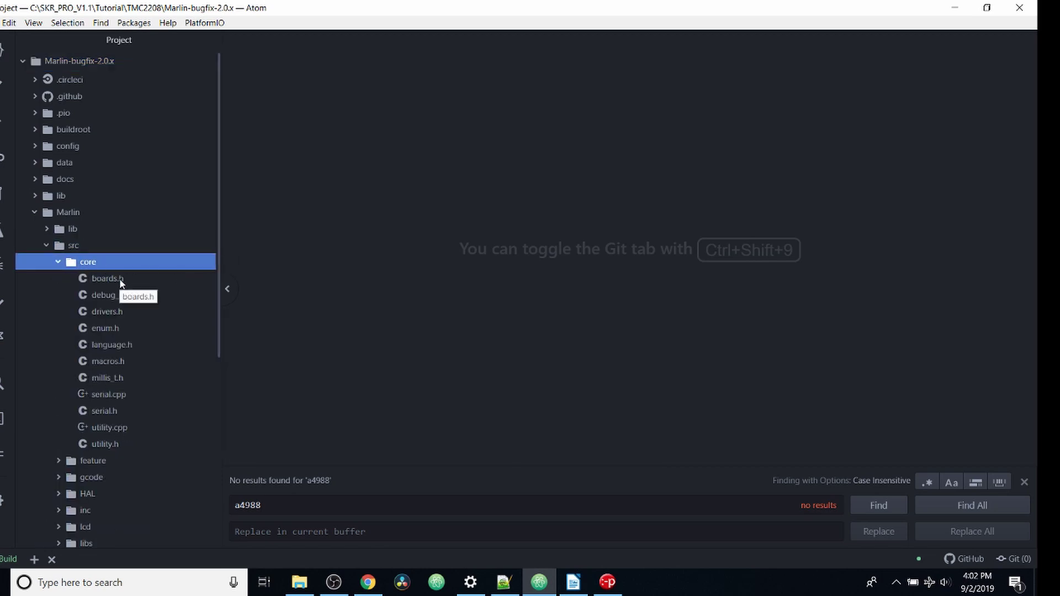
Open boards.h and search it for SKR_pro, reaching line 295.
{"action": "left_click", "coordinate": [120, 281]}
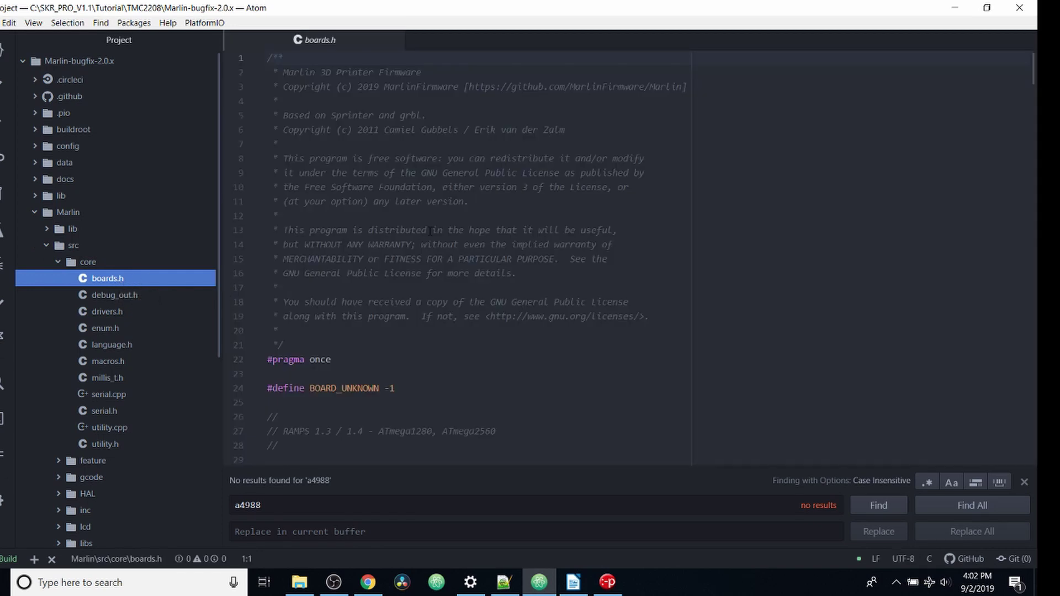
{"action": "key", "text": "ctrl+f"}
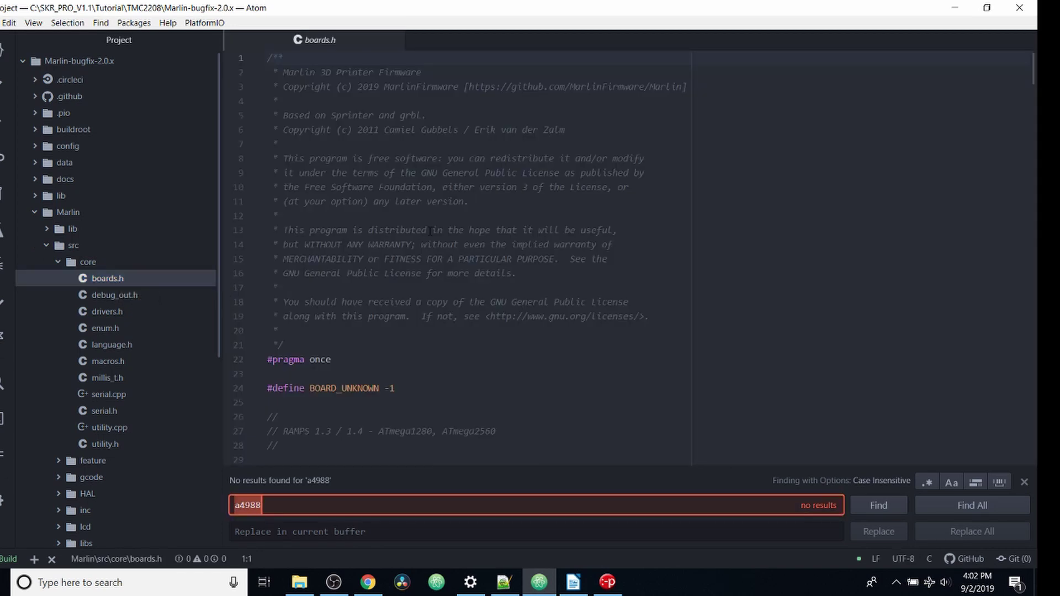
{"action": "type", "text": "SKR_"}
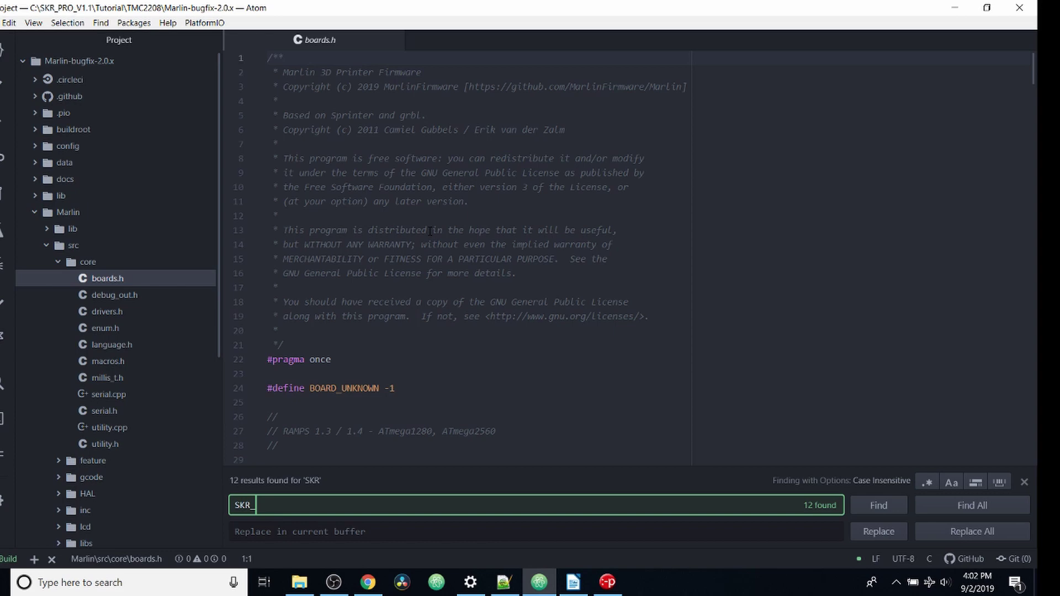
{"action": "type", "text": "pro"}
{"action": "key", "text": "Return"}
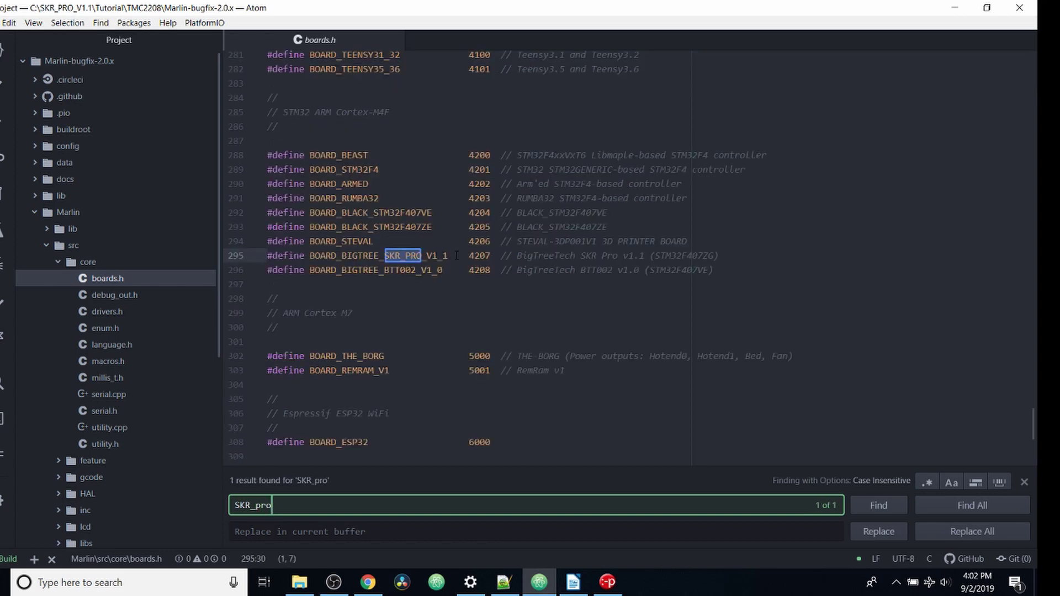
Copy BOARD_BIGTREE_SKR_PRO_V1_1 from line 295 and close boards.h.
{"action": "left_click", "coordinate": [444, 256]}
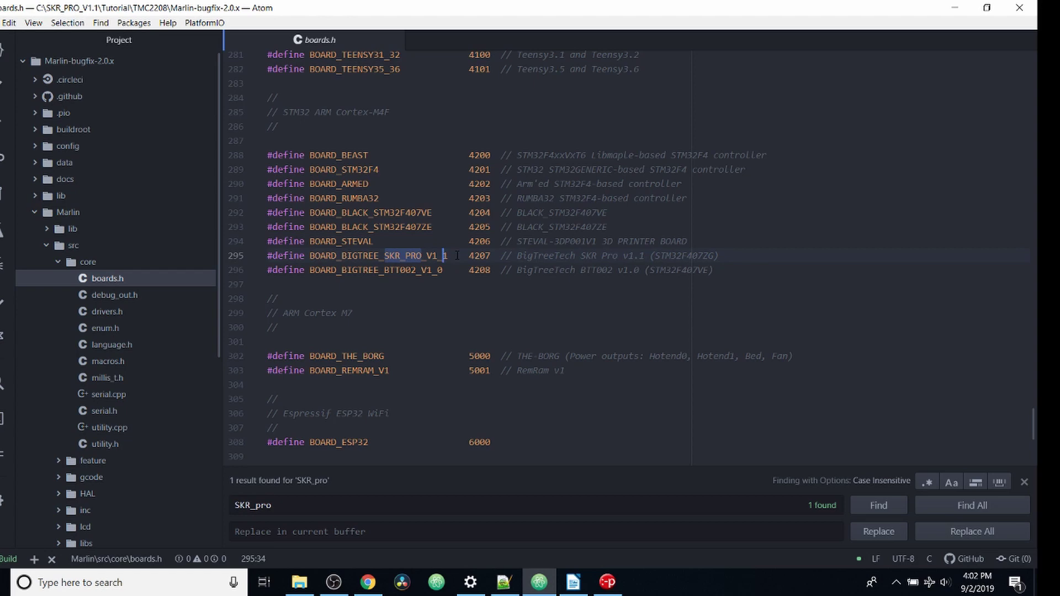
{"action": "left_click_drag", "start_coordinate": [456, 256], "coordinate": [310, 256]}
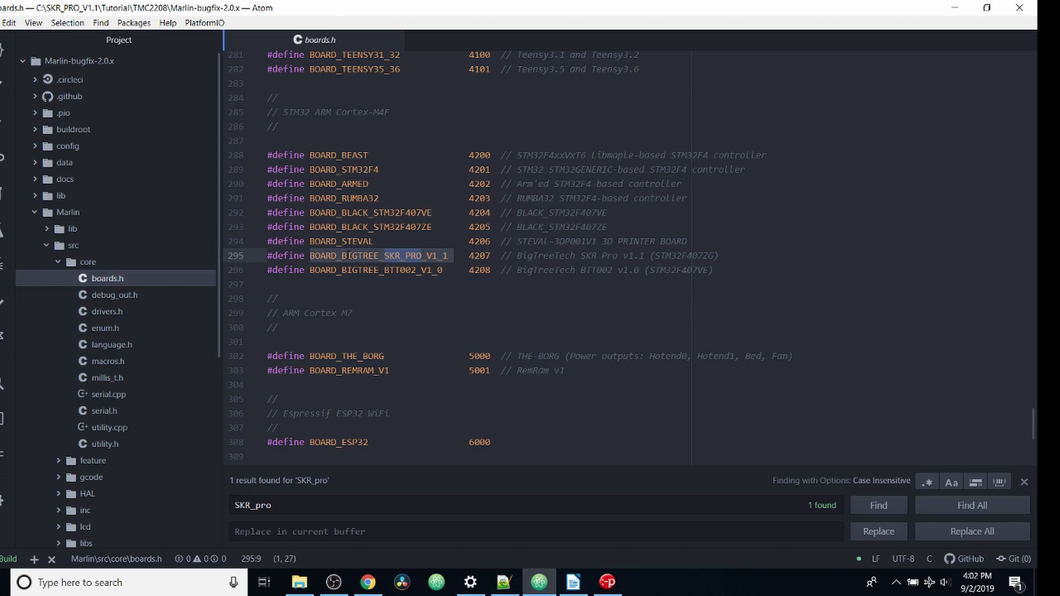
{"action": "right_click", "coordinate": [348, 256]}
{"action": "left_click", "coordinate": [361, 266]}
{"action": "left_click", "coordinate": [394, 40]}
In Configuration.h, replace MOTHERBOARD BOARD_RAMPS_14_EFB with BOARD_BIGTREE_SKR_PRO_V1_1.
{"action": "left_click", "coordinate": [65, 263]}
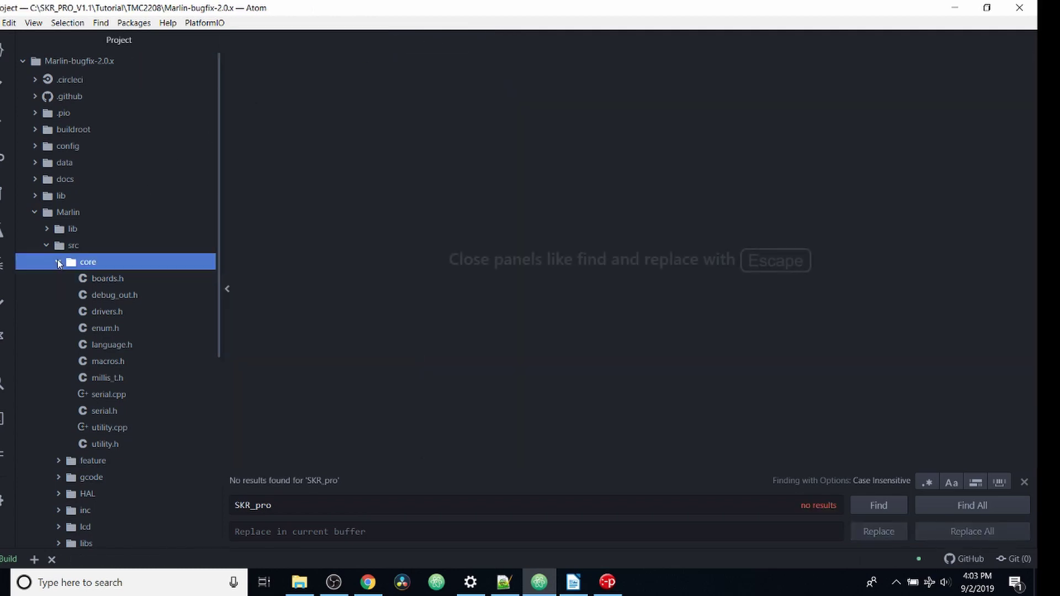
{"action": "left_click", "coordinate": [47, 245]}
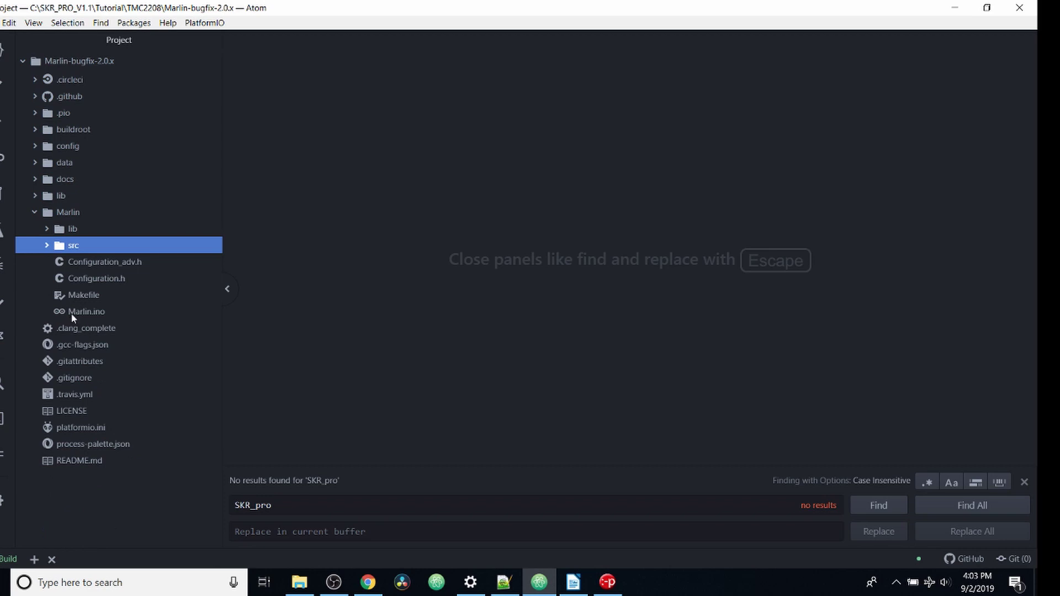
{"action": "left_click", "coordinate": [97, 278]}
{"action": "left_click", "coordinate": [438, 230]}
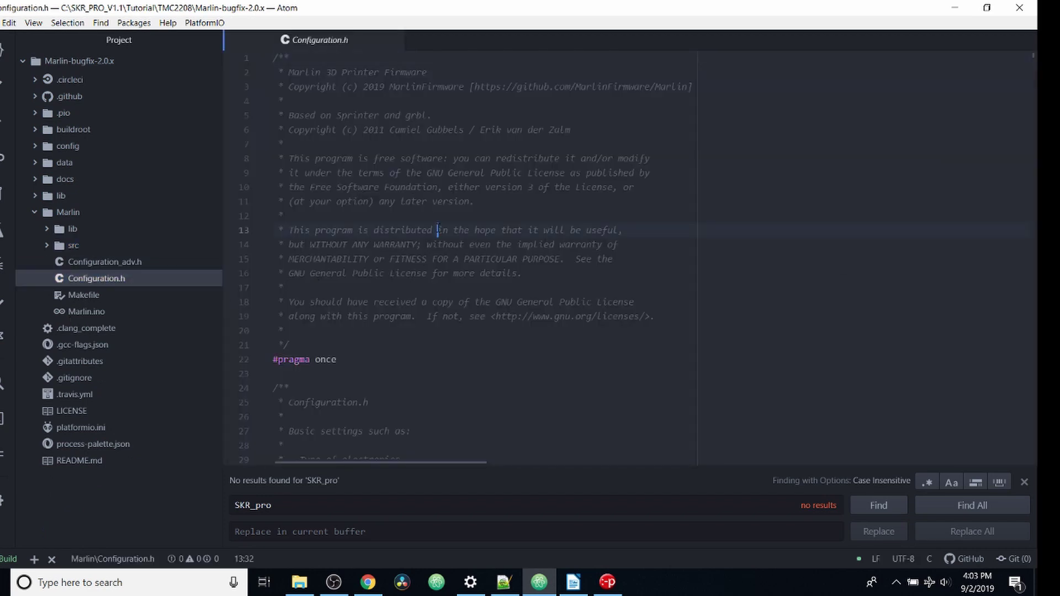
{"action": "key", "text": "ctrl+f"}
{"action": "type", "text": "mo"}
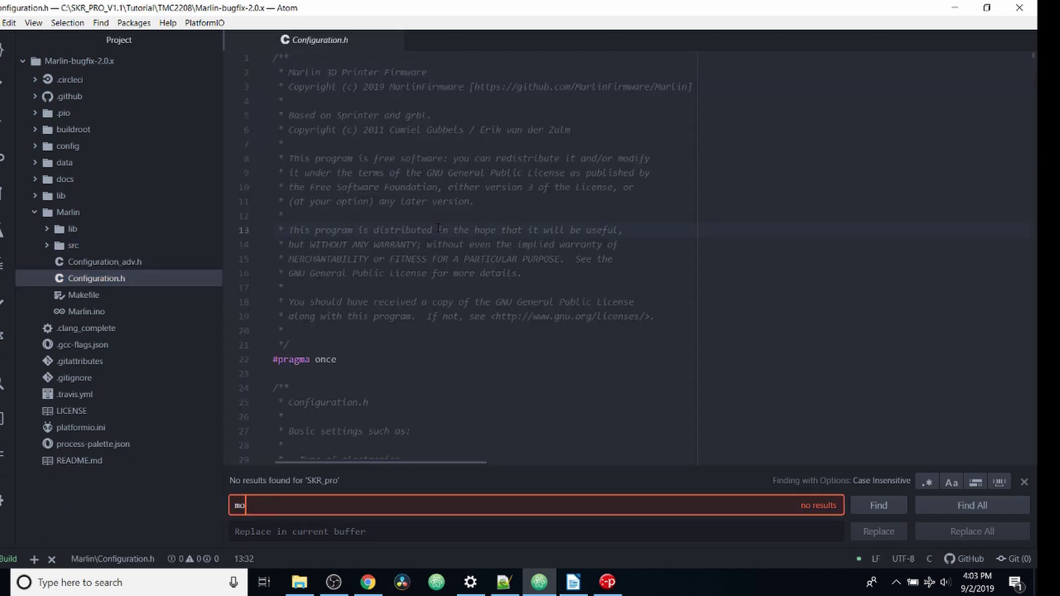
{"action": "type", "text": "therboard"}
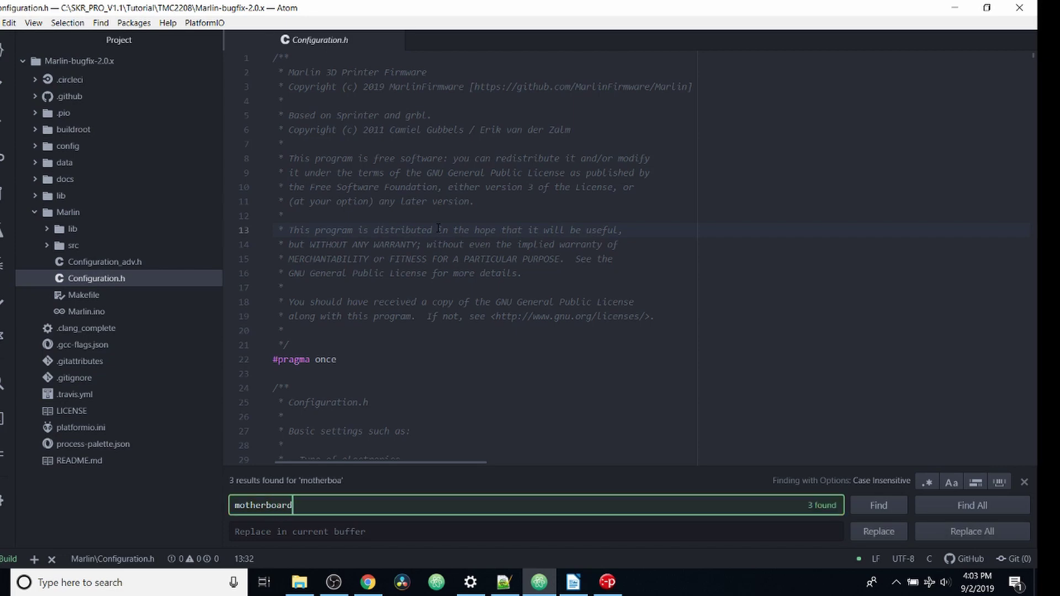
{"action": "key", "text": "Return"}
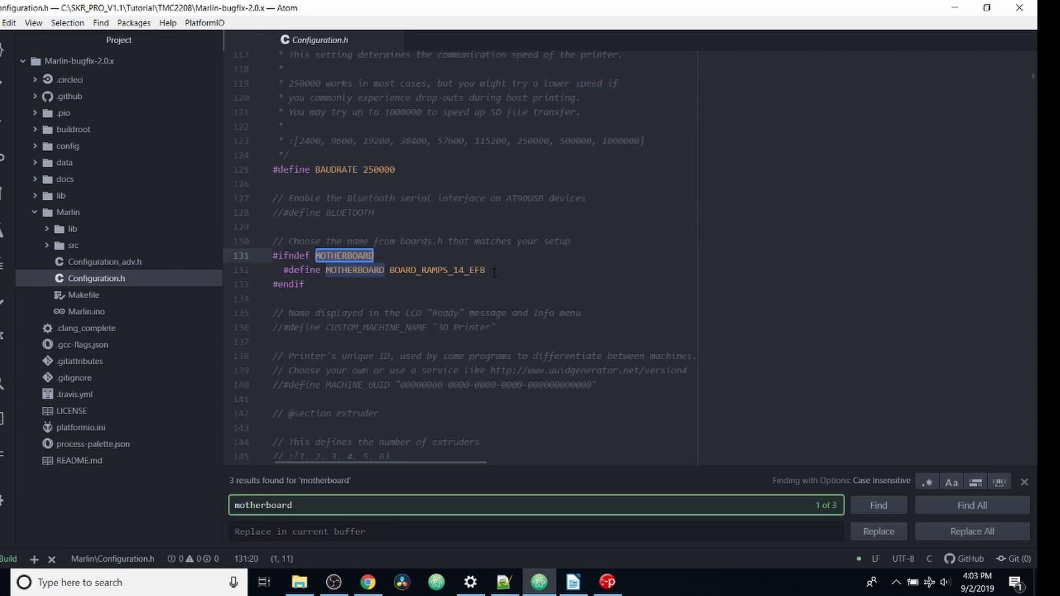
{"action": "left_click_drag", "start_coordinate": [493, 271], "coordinate": [387, 270]}
{"action": "key", "text": "shift+Right"}
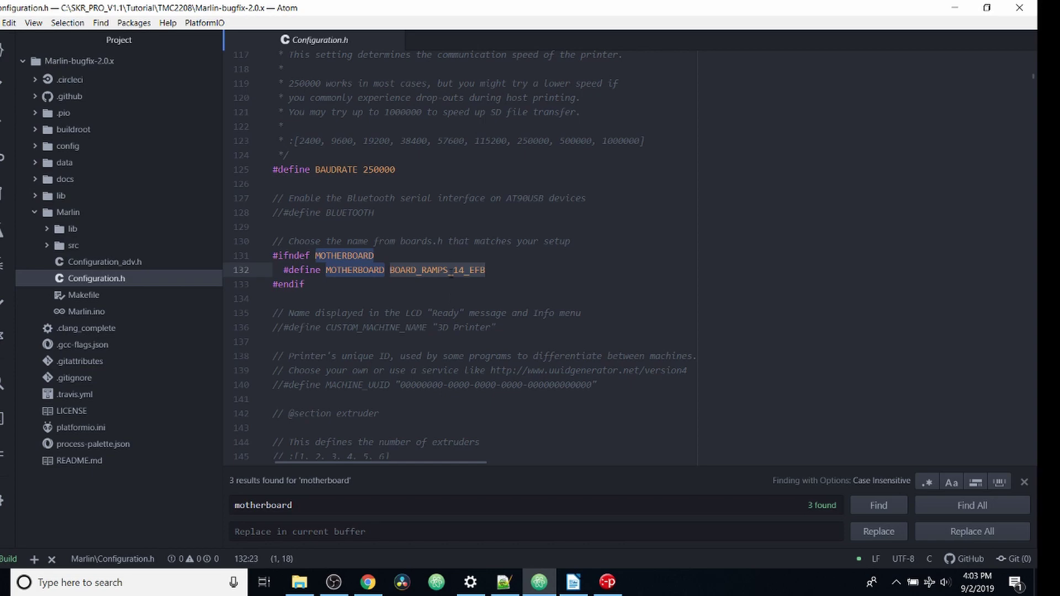
{"action": "right_click", "coordinate": [449, 272]}
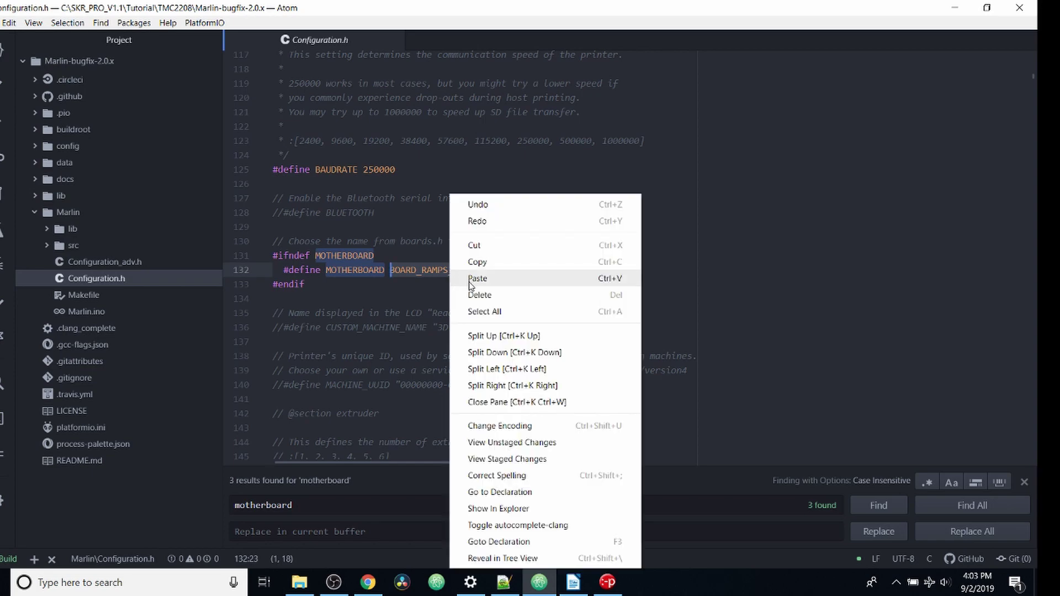
{"action": "left_click", "coordinate": [470, 280]}
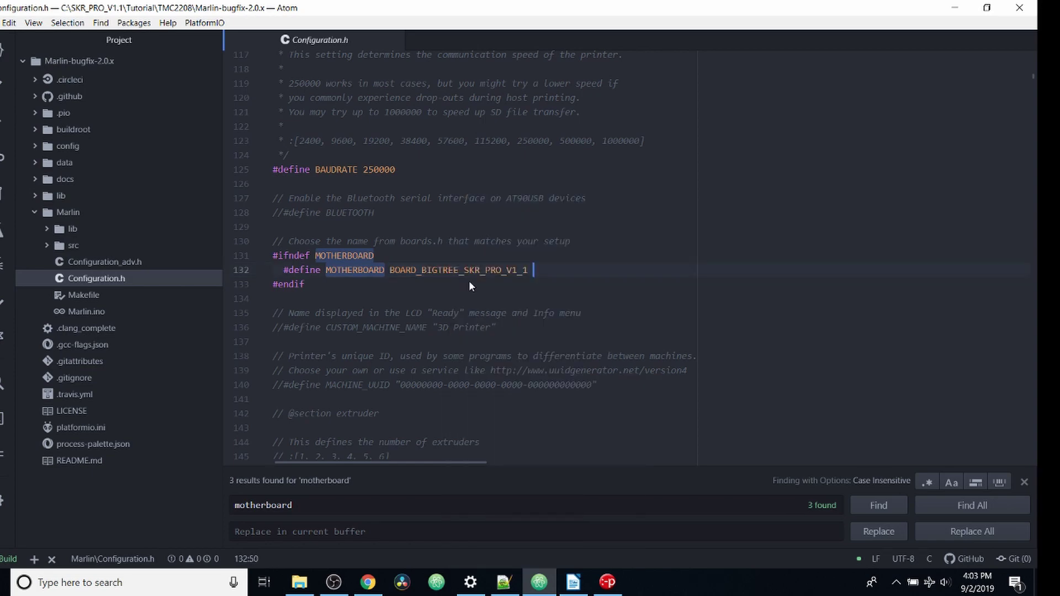
{"action": "scroll", "coordinate": [439, 215], "scroll_direction": "up", "scroll_amount": 2}
{"action": "scroll", "coordinate": [436, 199], "scroll_direction": "up", "scroll_amount": 3}
{"action": "scroll", "coordinate": [436, 199], "scroll_direction": "up", "scroll_amount": 2}
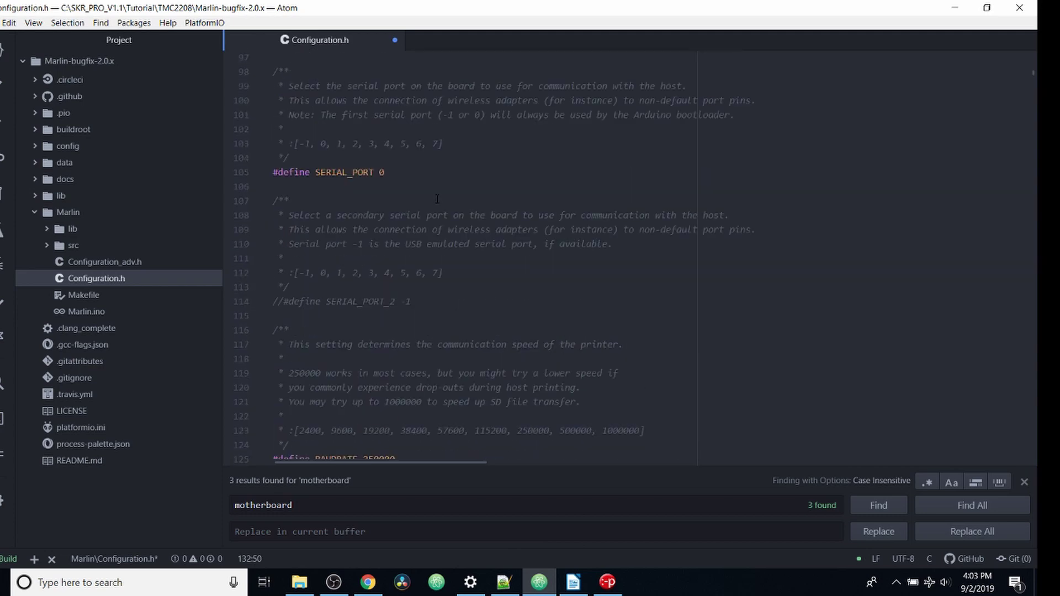
Change SERIAL_PORT on line 105 from 0 to -1.
{"action": "left_click_drag", "start_coordinate": [384, 172], "coordinate": [274, 173]}
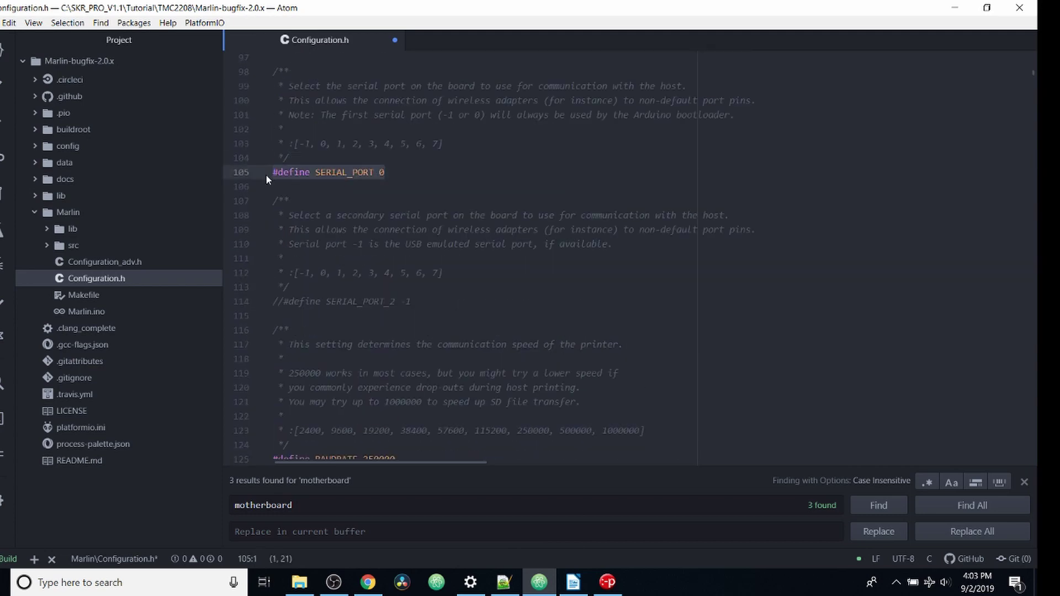
{"action": "left_click", "coordinate": [388, 173]}
{"action": "key", "text": "BackSpace"}
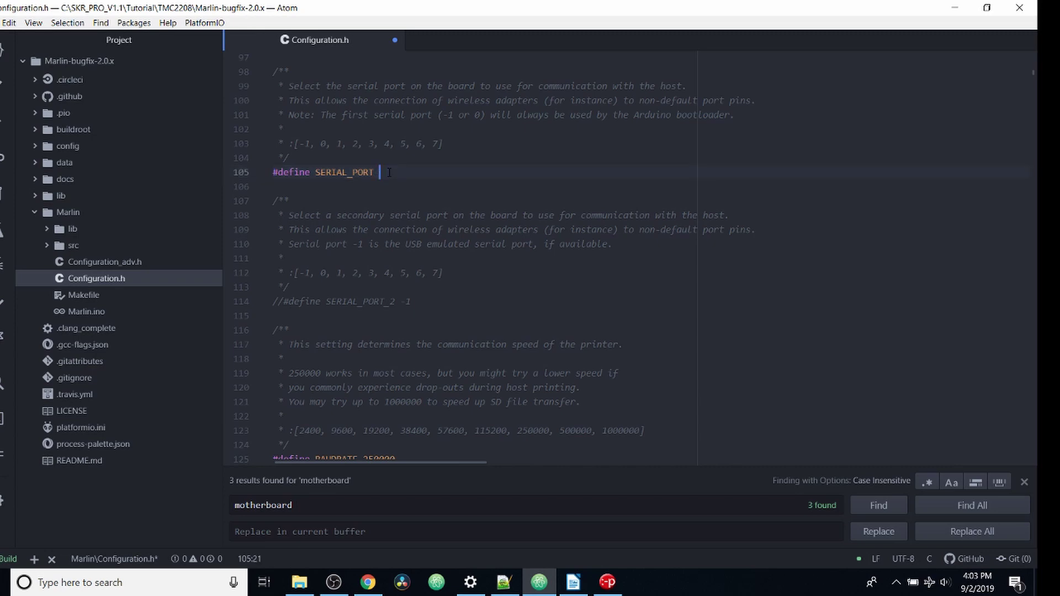
{"action": "type", "text": "-1"}
Search for a4988 and uncomment the X, Y, Z and E0 DRIVER_TYPE lines.
{"action": "key", "text": "ctrl+f"}
{"action": "type", "text": "a"}
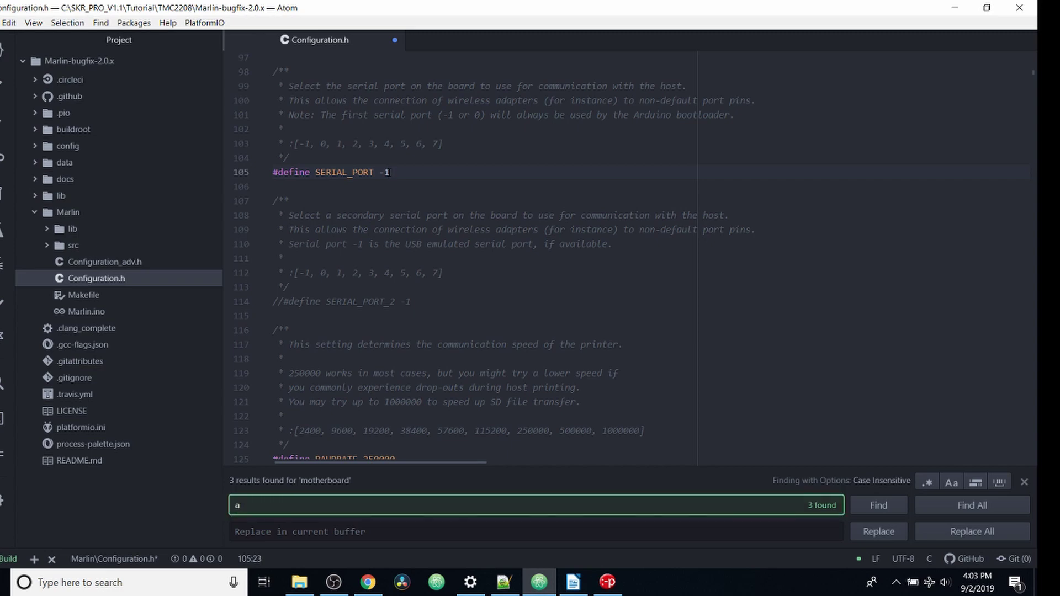
{"action": "type", "text": "4988"}
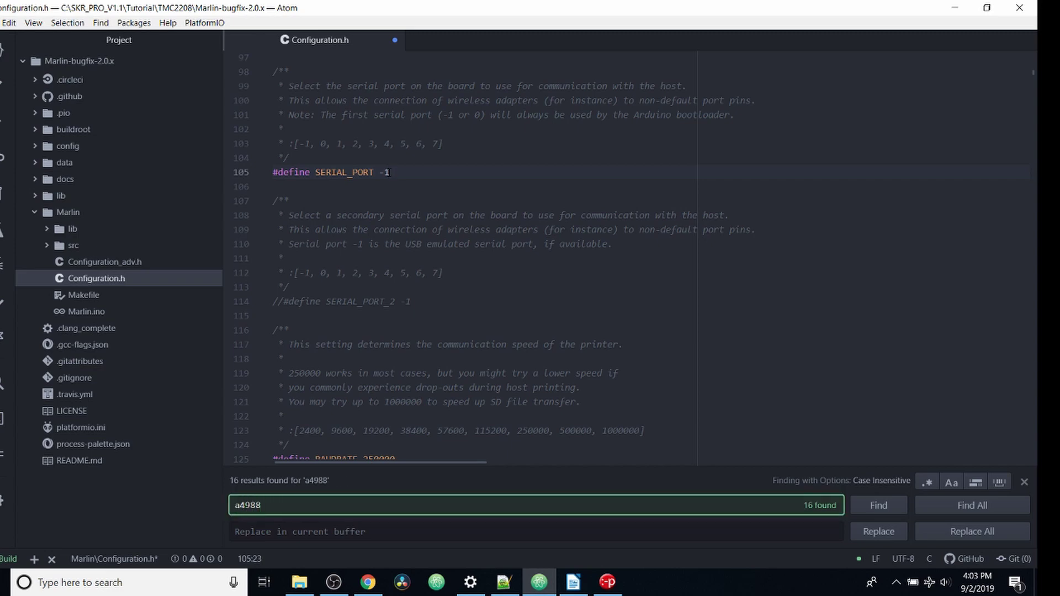
{"action": "key", "text": "Return"}
{"action": "scroll", "coordinate": [396, 265], "scroll_direction": "down", "scroll_amount": 2}
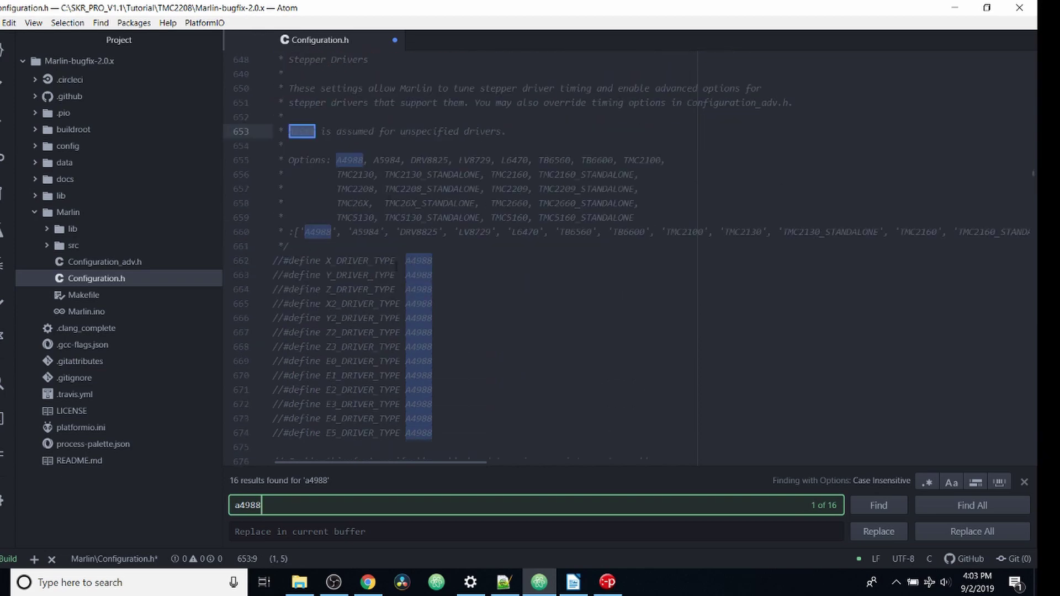
{"action": "mouse_move", "coordinate": [708, 231]}
{"action": "left_mouse_down"}
{"action": "mouse_move", "coordinate": [379, 160]}
{"action": "mouse_move", "coordinate": [289, 160]}
{"action": "left_mouse_up"}
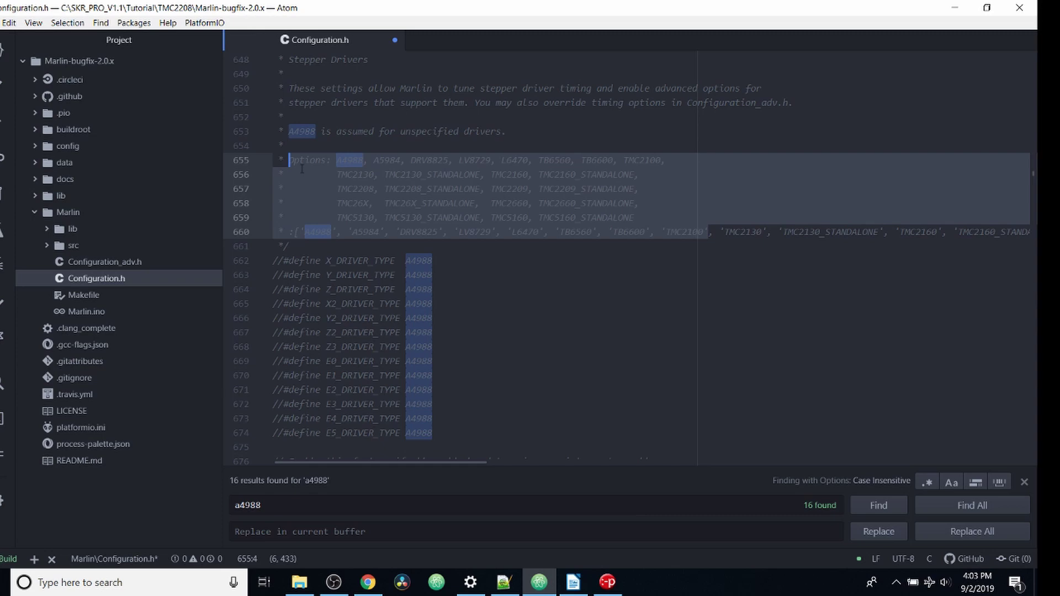
{"action": "left_click", "coordinate": [282, 261]}
{"action": "key", "text": "BackSpace"}
{"action": "key", "text": "BackSpace"}
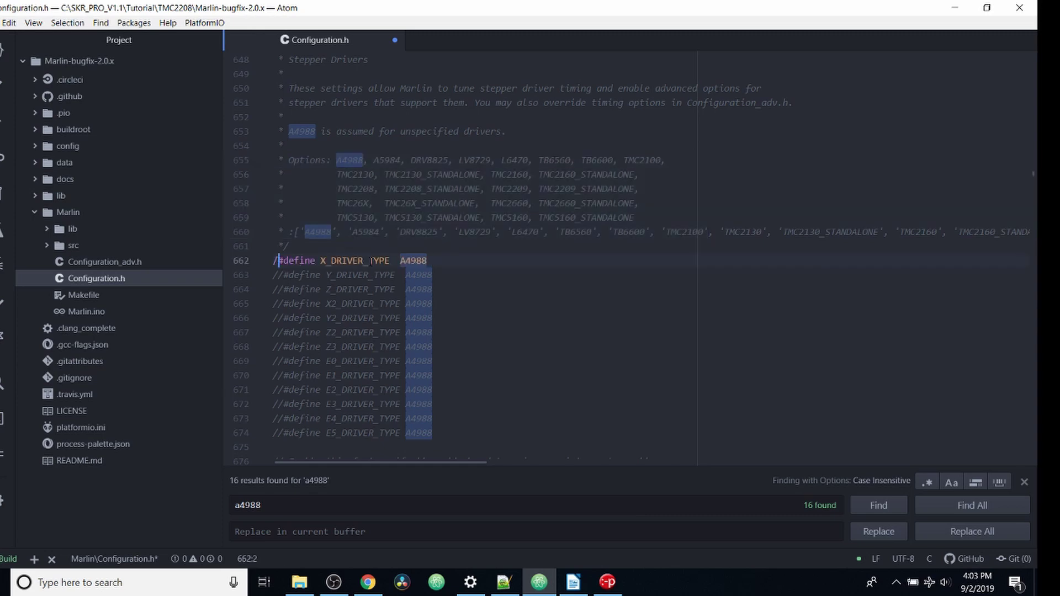
{"action": "left_click", "coordinate": [282, 274]}
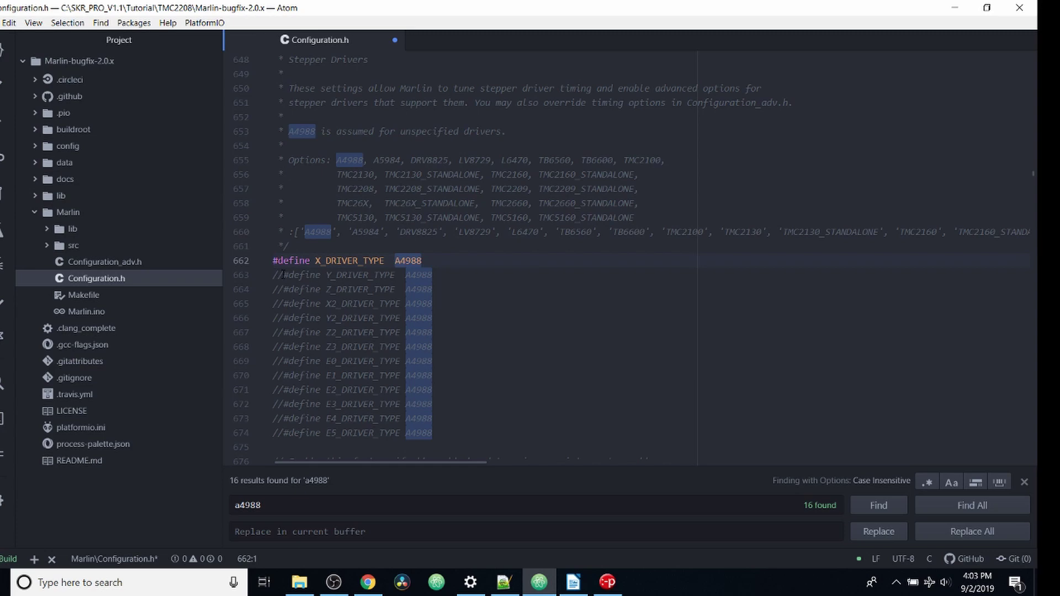
{"action": "key", "text": "BackSpace"}
{"action": "key", "text": "BackSpace"}
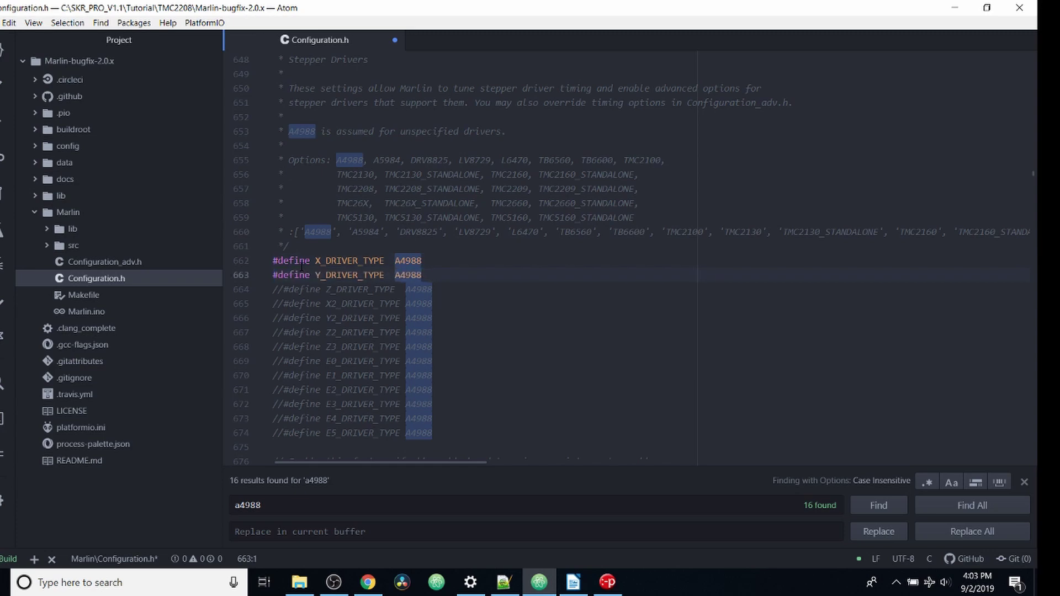
{"action": "left_click", "coordinate": [282, 289]}
{"action": "key", "text": "BackSpace"}
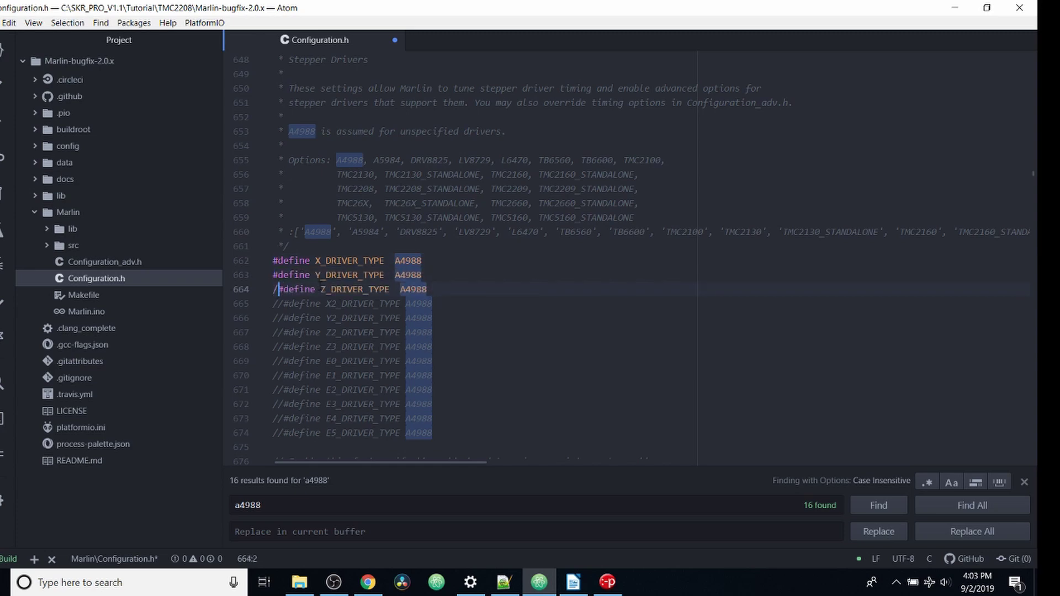
{"action": "key", "text": "BackSpace"}
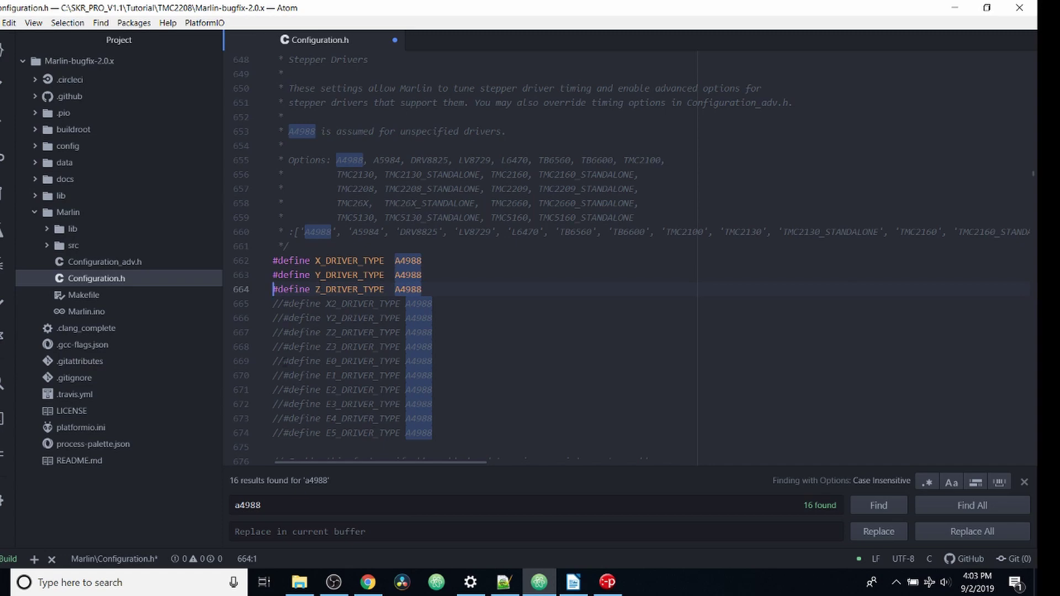
{"action": "left_click", "coordinate": [282, 360]}
{"action": "key", "text": "BackSpace"}
{"action": "key", "text": "BackSpace"}
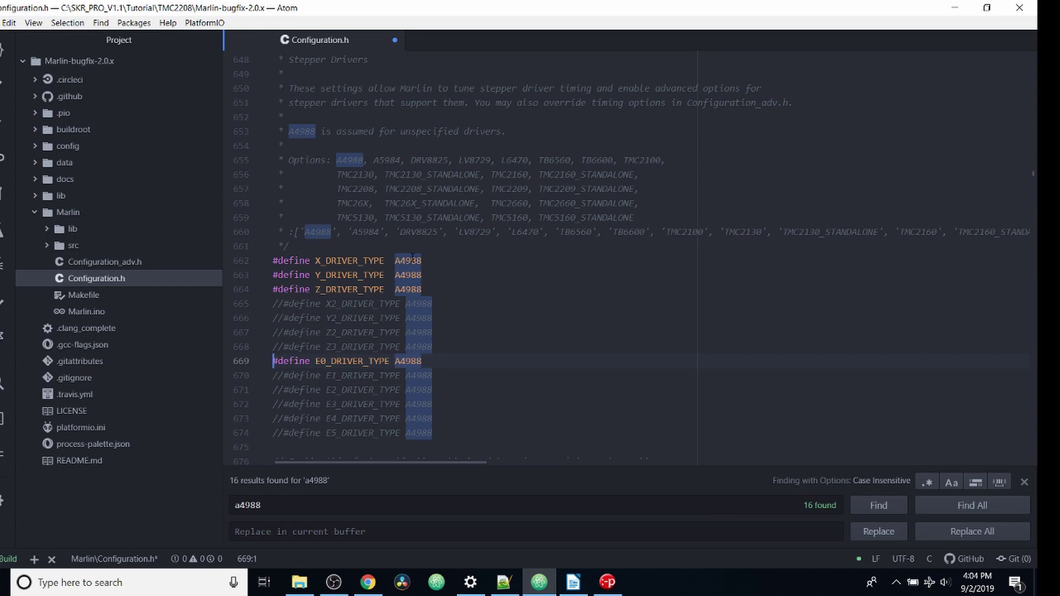
Copy TMC2208 from the supported driver options list.
{"action": "double_click", "coordinate": [408, 260]}
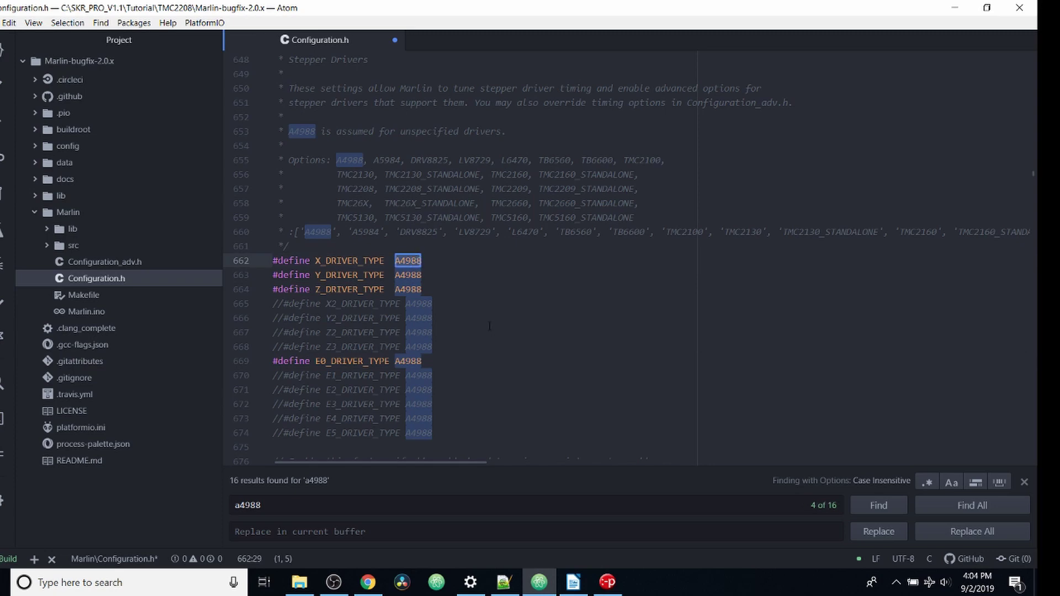
{"action": "double_click", "coordinate": [363, 190]}
{"action": "right_click", "coordinate": [365, 190]}
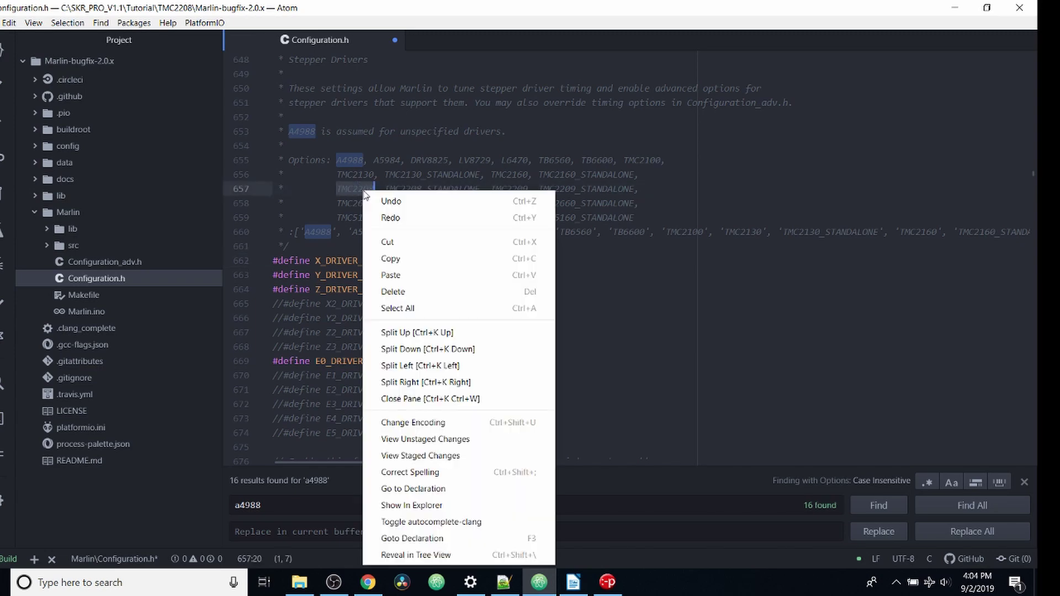
{"action": "left_click", "coordinate": [391, 259]}
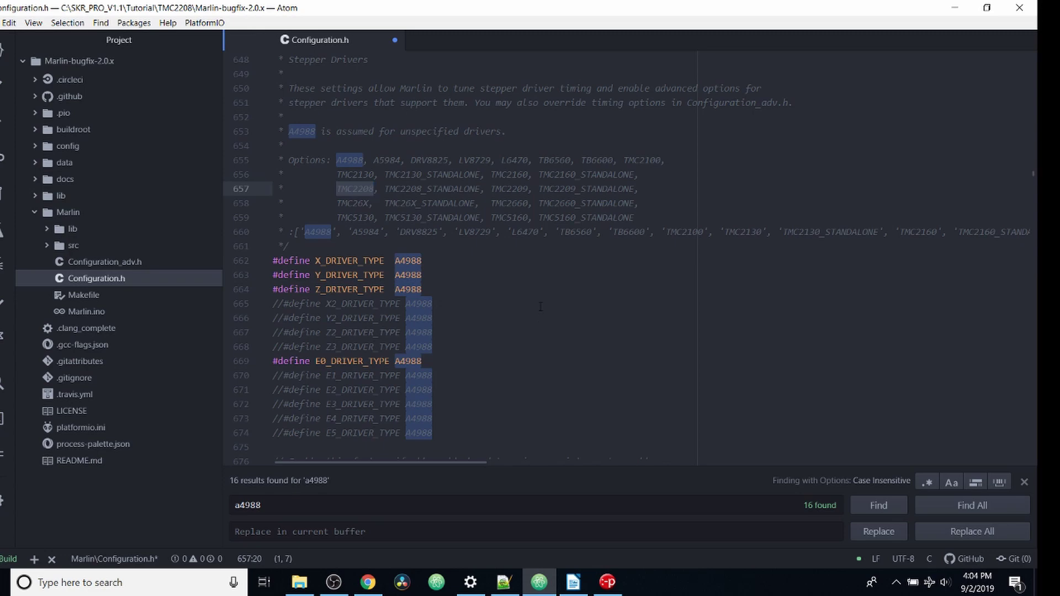
Replace A4988 with TMC2208 on the X, Y and Z driver type lines.
{"action": "double_click", "coordinate": [413, 261]}
{"action": "right_click", "coordinate": [416, 262]}
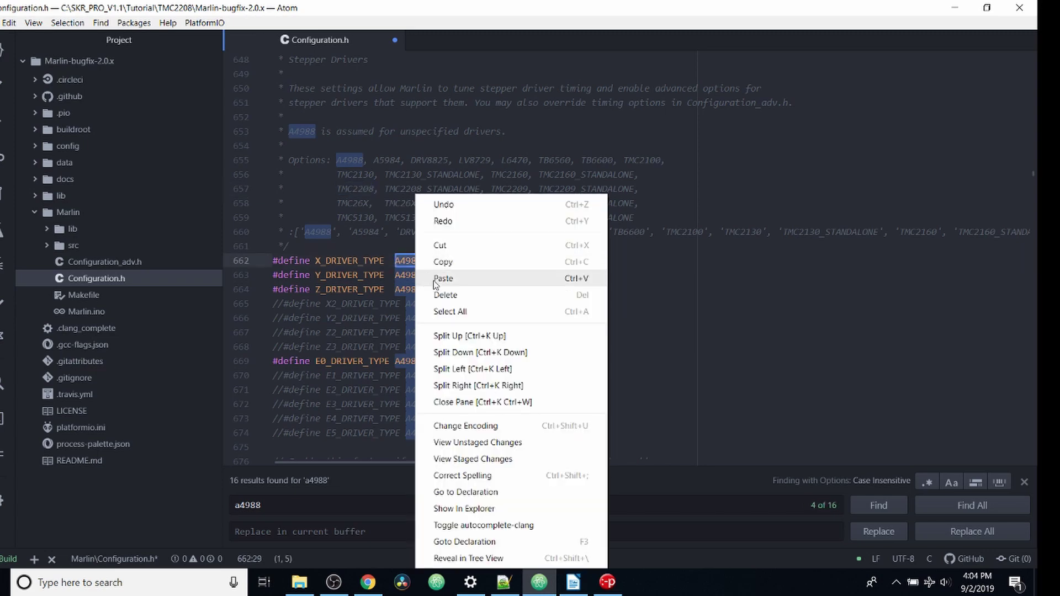
{"action": "left_click", "coordinate": [437, 283]}
{"action": "double_click", "coordinate": [409, 276]}
{"action": "right_click", "coordinate": [411, 274]}
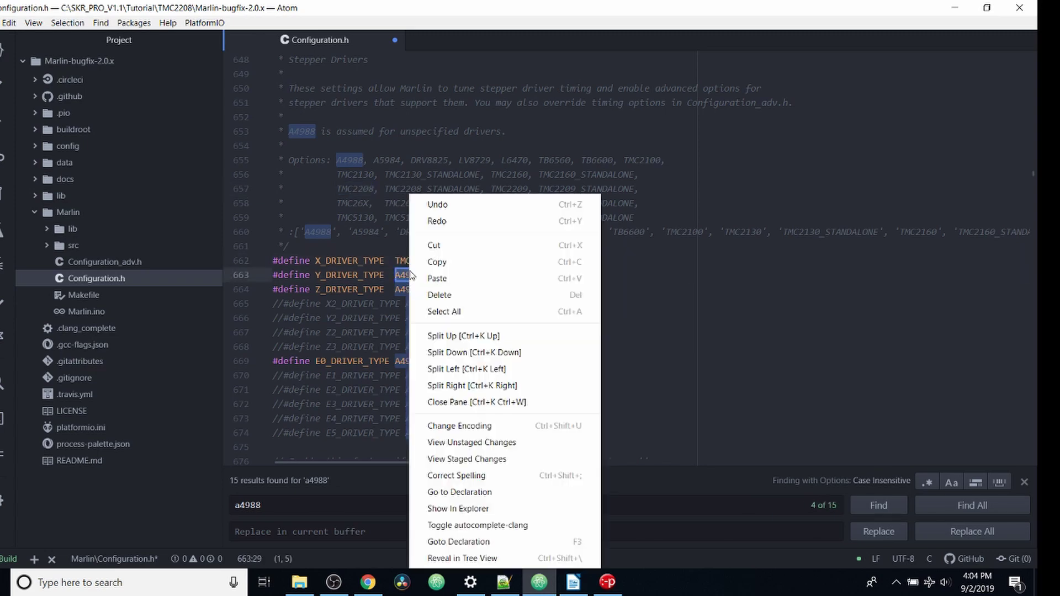
{"action": "left_click", "coordinate": [422, 279]}
{"action": "double_click", "coordinate": [410, 288]}
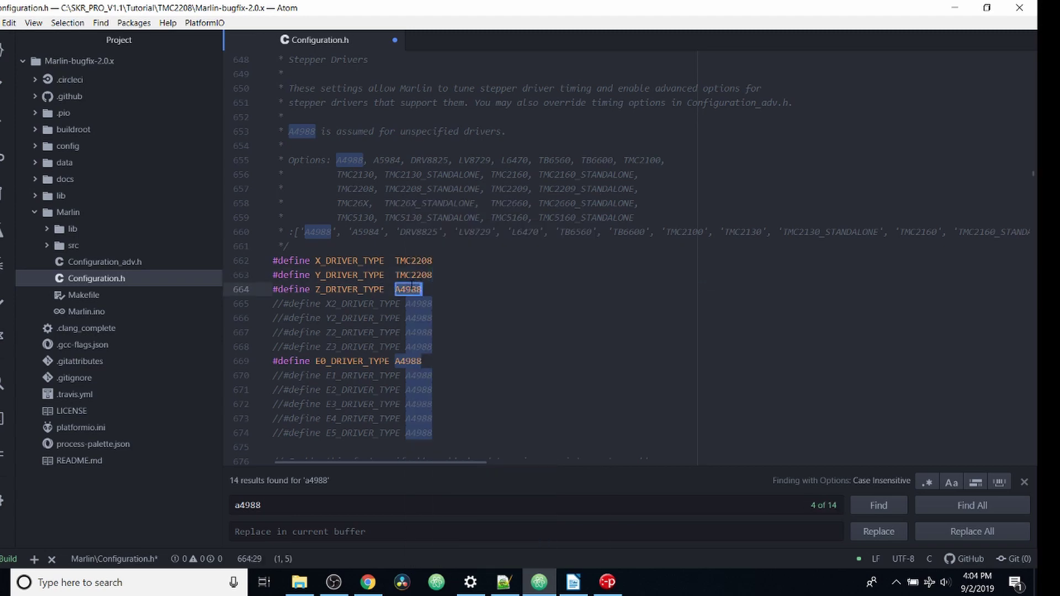
{"action": "right_click", "coordinate": [411, 288]}
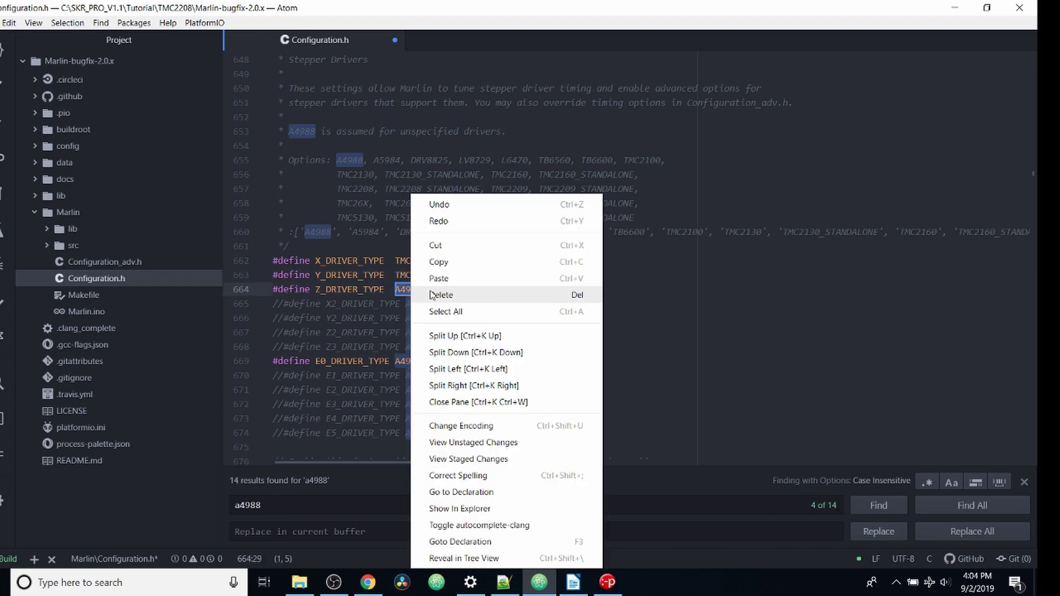
{"action": "left_click", "coordinate": [433, 280]}
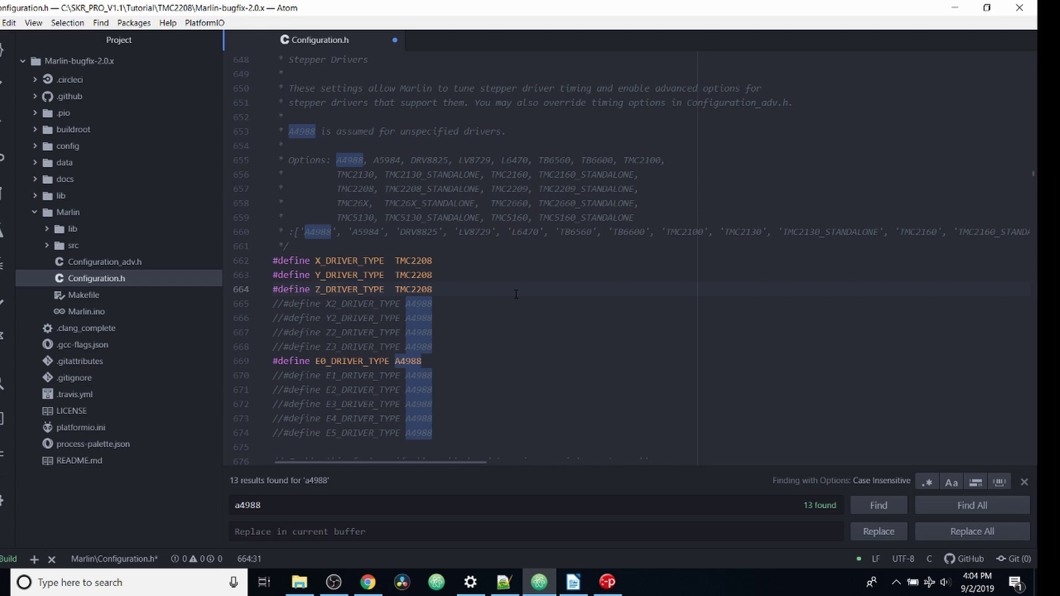
Search for DEFAULT_AXIS_STEPS_PER_UNIT and select it on line 719.
{"action": "key", "text": "ctrl+f"}
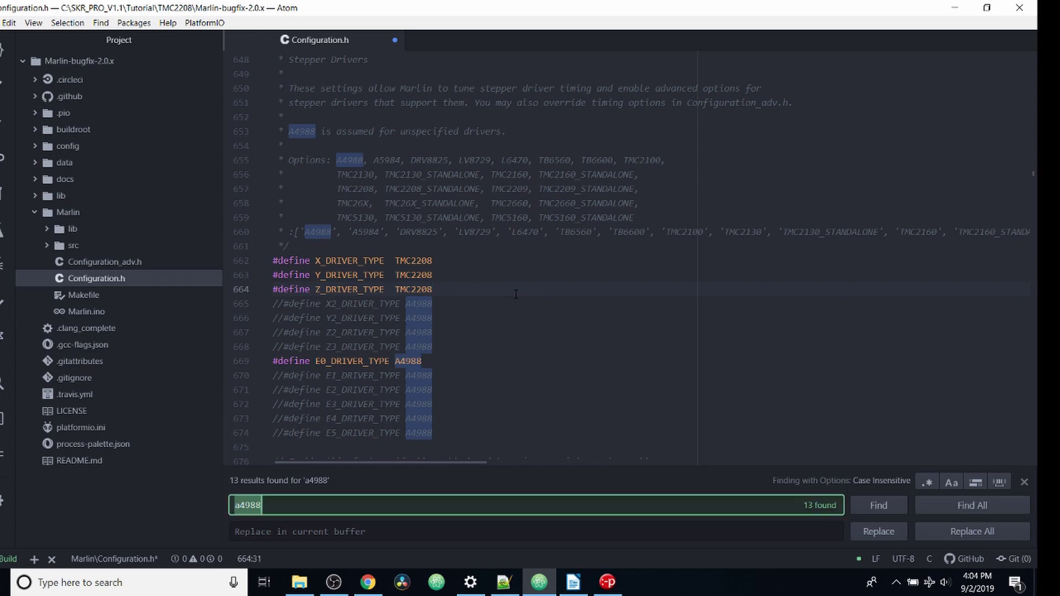
{"action": "key", "text": "BackSpace"}
{"action": "type", "text": "_max"}
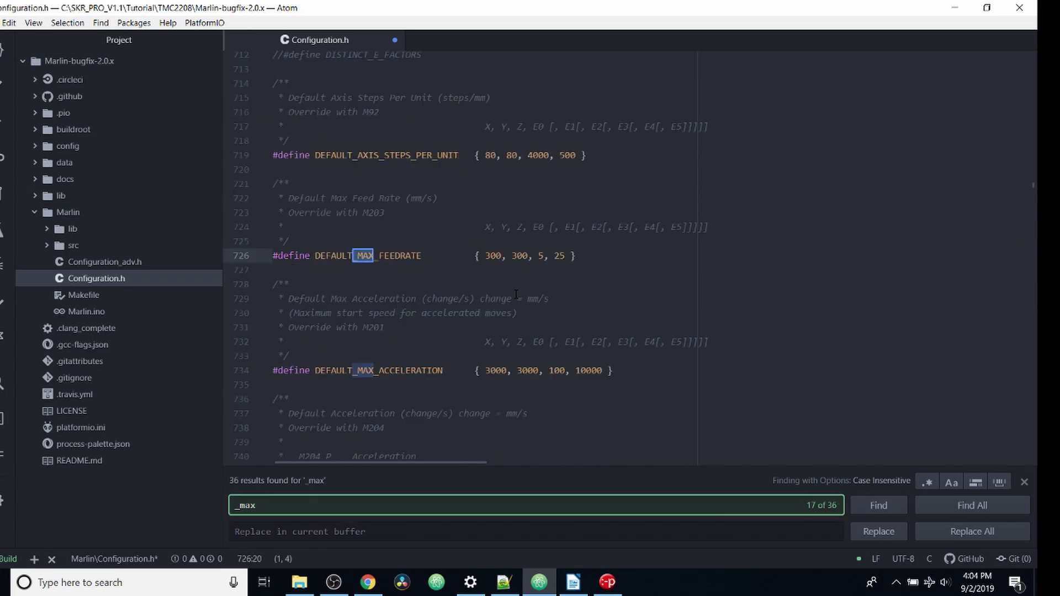
{"action": "left_click", "coordinate": [460, 155]}
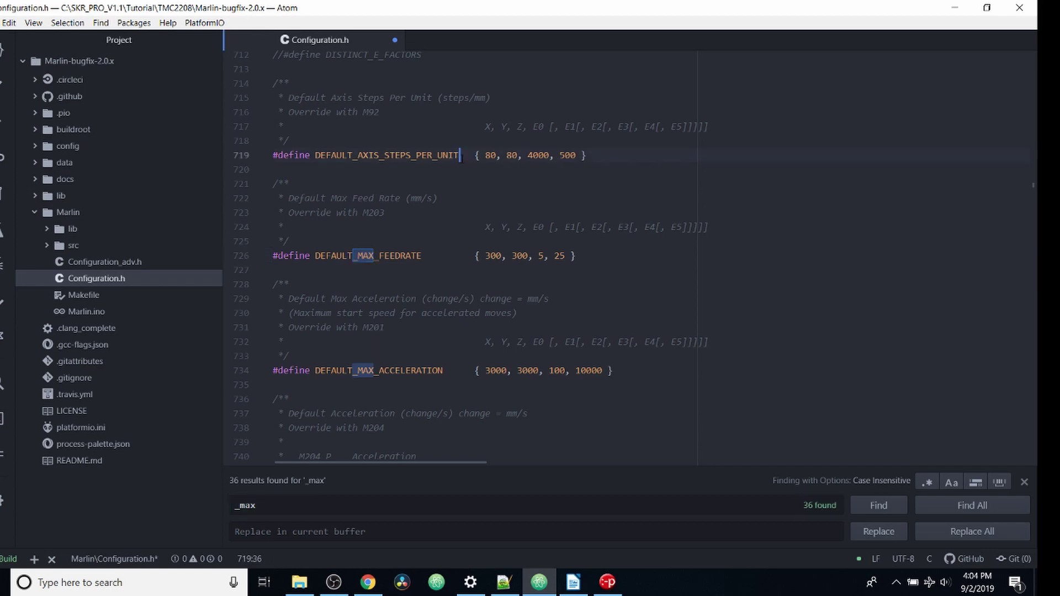
{"action": "left_click_drag", "start_coordinate": [464, 154], "coordinate": [274, 155]}
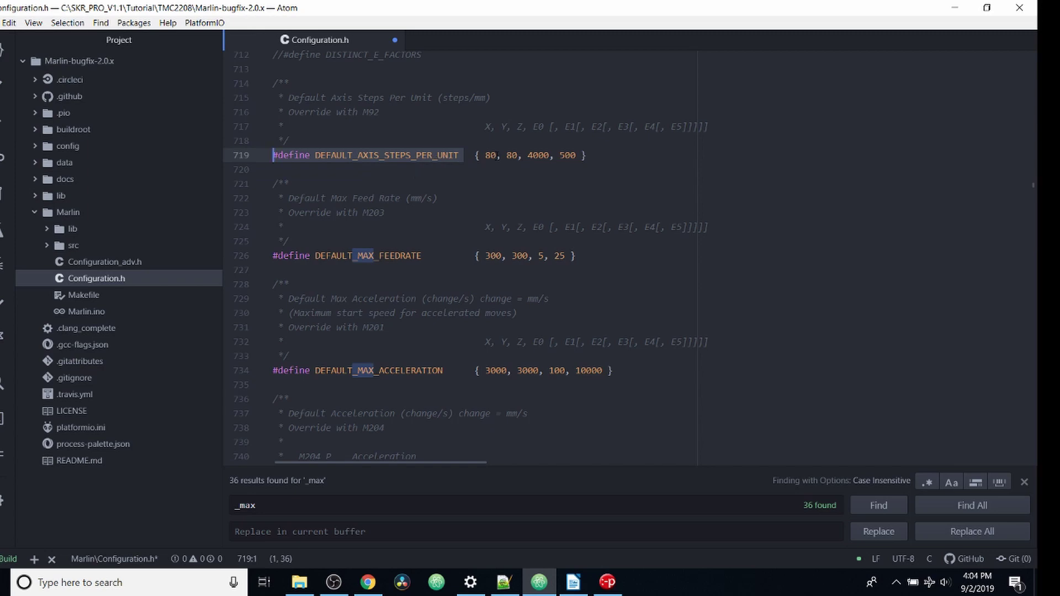
Select values within the steps-per-unit list { 80, 80, 4000, 500 }.
{"action": "double_click", "coordinate": [490, 155]}
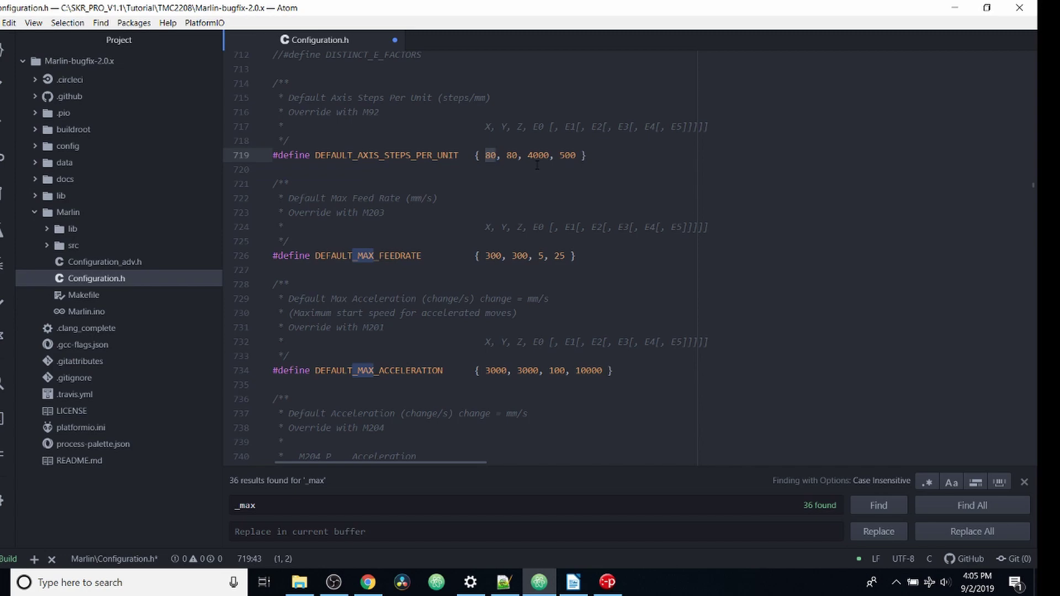
{"action": "left_click_drag", "start_coordinate": [597, 157], "coordinate": [470, 157]}
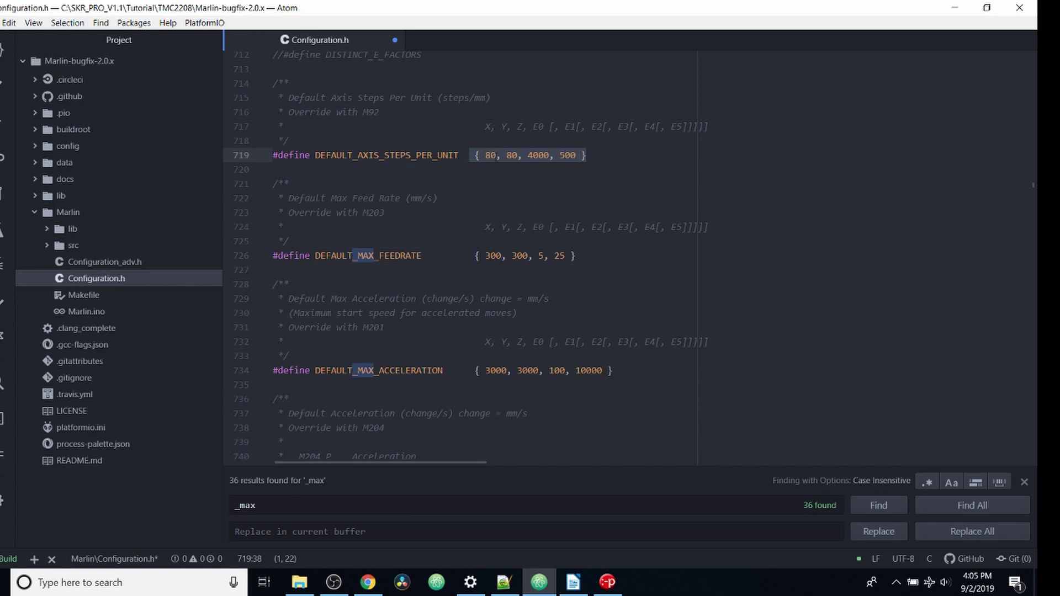
{"action": "double_click", "coordinate": [511, 155]}
{"action": "type", "text": "80"}
{"action": "double_click", "coordinate": [517, 155]}
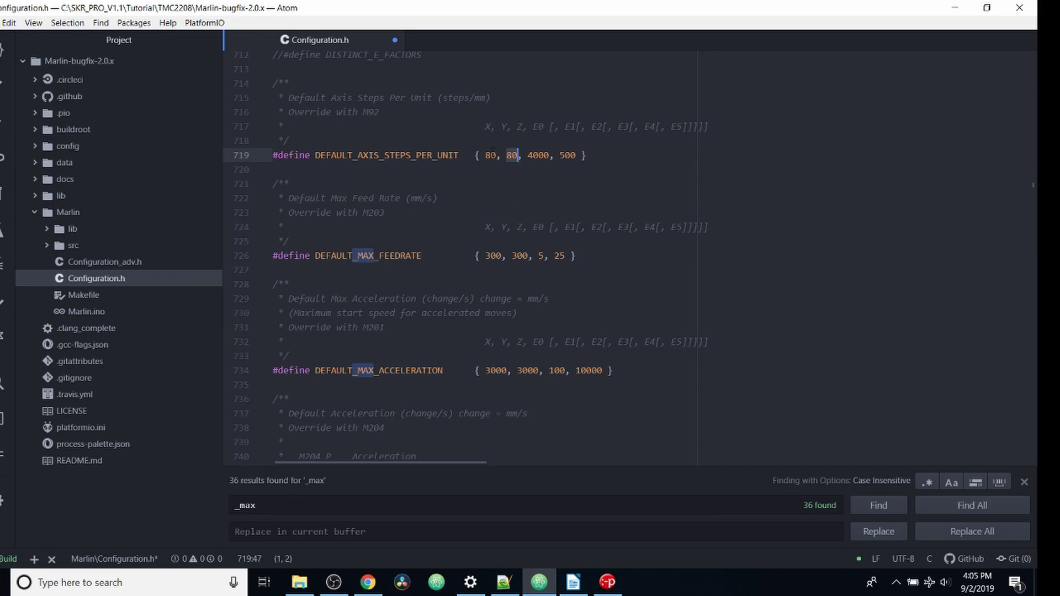
{"action": "double_click", "coordinate": [492, 155]}
Edit the X steps value, undoing the 160 and 161 changes to leave 80.
{"action": "key", "text": "BackSpace"}
{"action": "key", "text": "BackSpace"}
{"action": "type", "text": "161"}
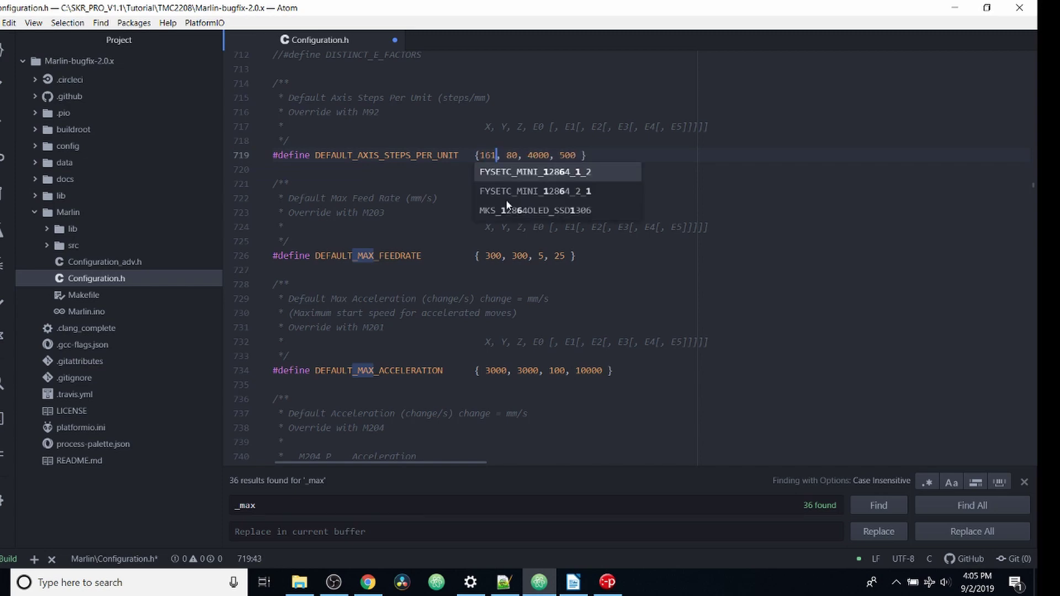
{"action": "key", "text": "BackSpace"}
{"action": "type", "text": "0"}
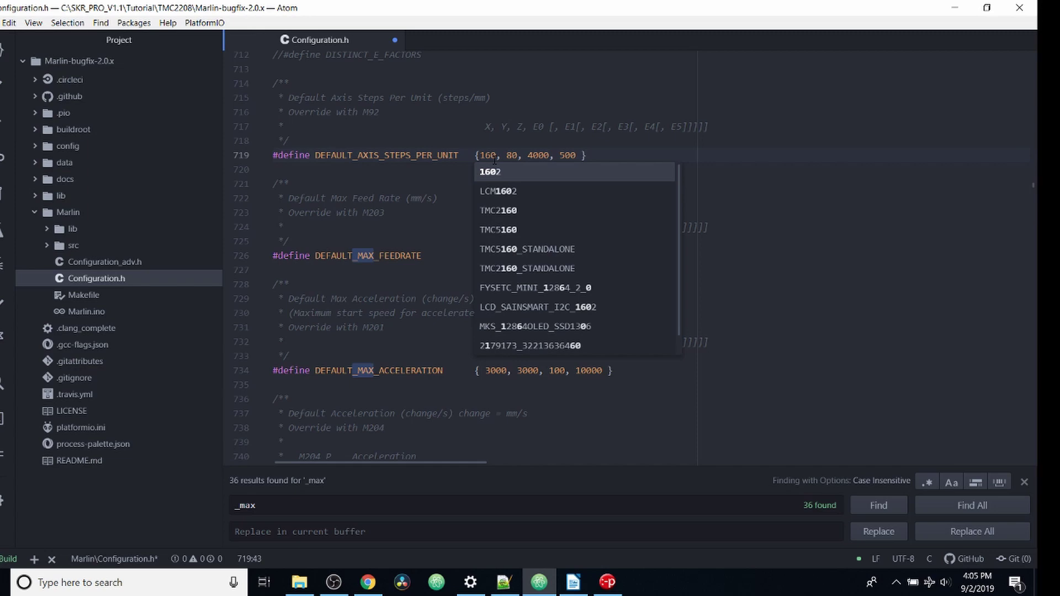
{"action": "left_click", "coordinate": [478, 156]}
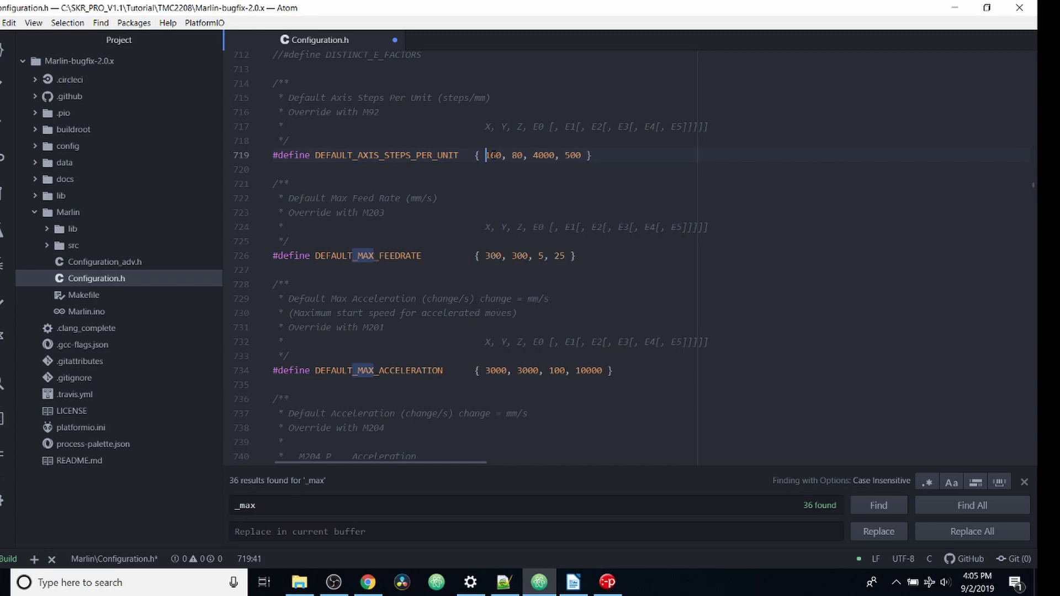
{"action": "key", "text": "shift+Left"}
{"action": "key", "text": "shift+Left"}
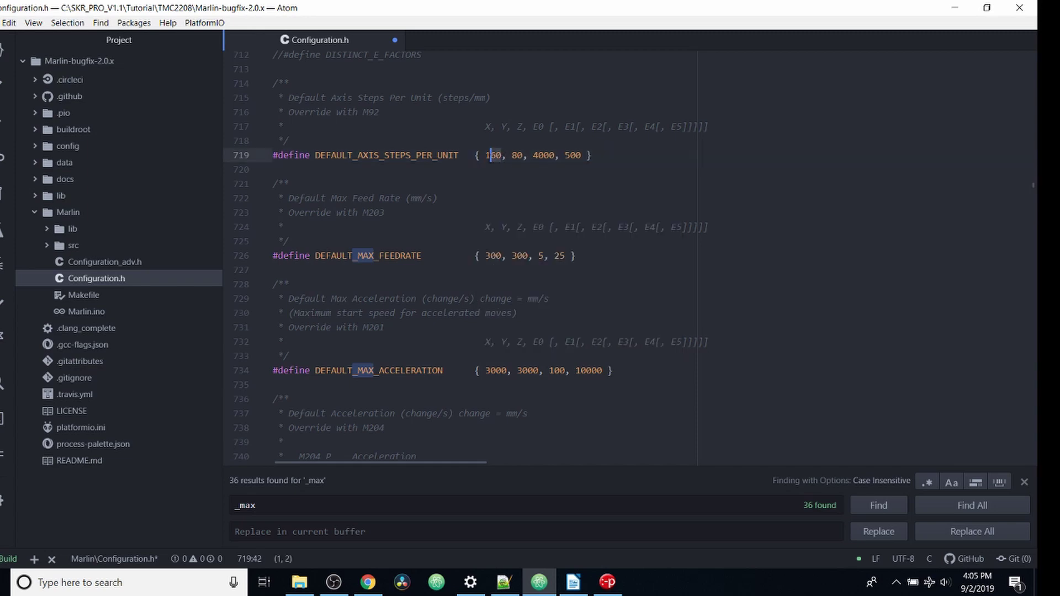
{"action": "key", "text": "shift+Left"}
{"action": "type", "text": "320"}
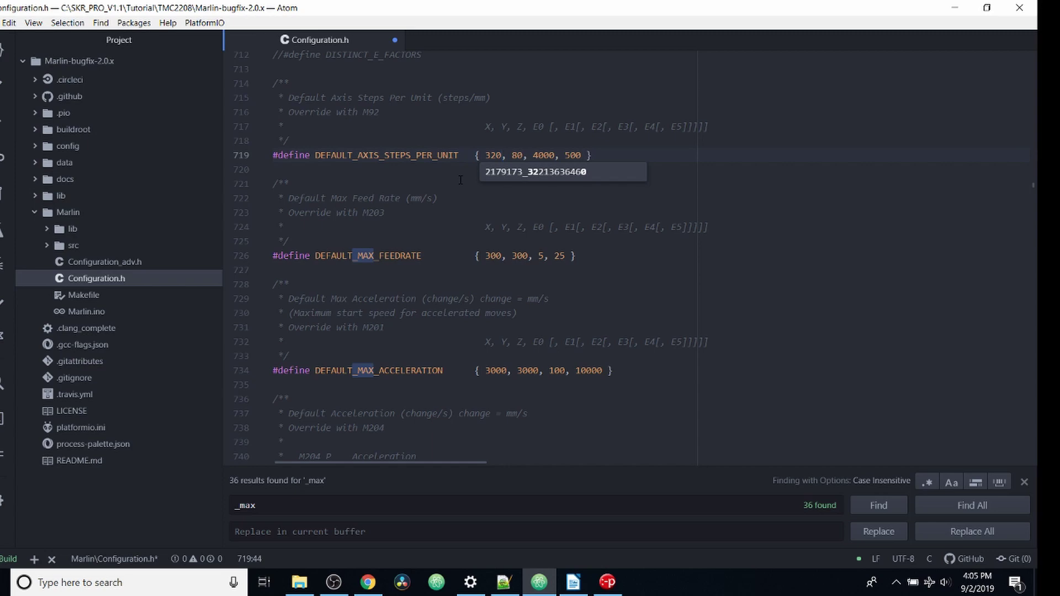
{"action": "key", "text": "ctrl+z"}
{"action": "key", "text": "BackSpace"}
{"action": "key", "text": "BackSpace"}
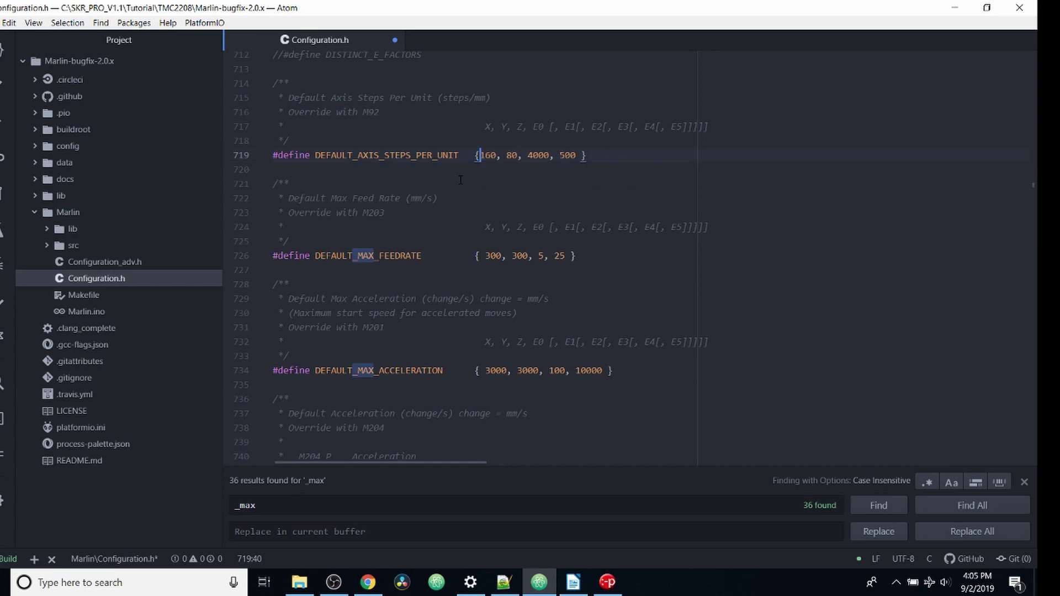
{"action": "type", "text": "161"}
{"action": "key", "text": "BackSpace"}
{"action": "key", "text": "BackSpace"}
{"action": "key", "text": "BackSpace"}
{"action": "type", "text": "80"}
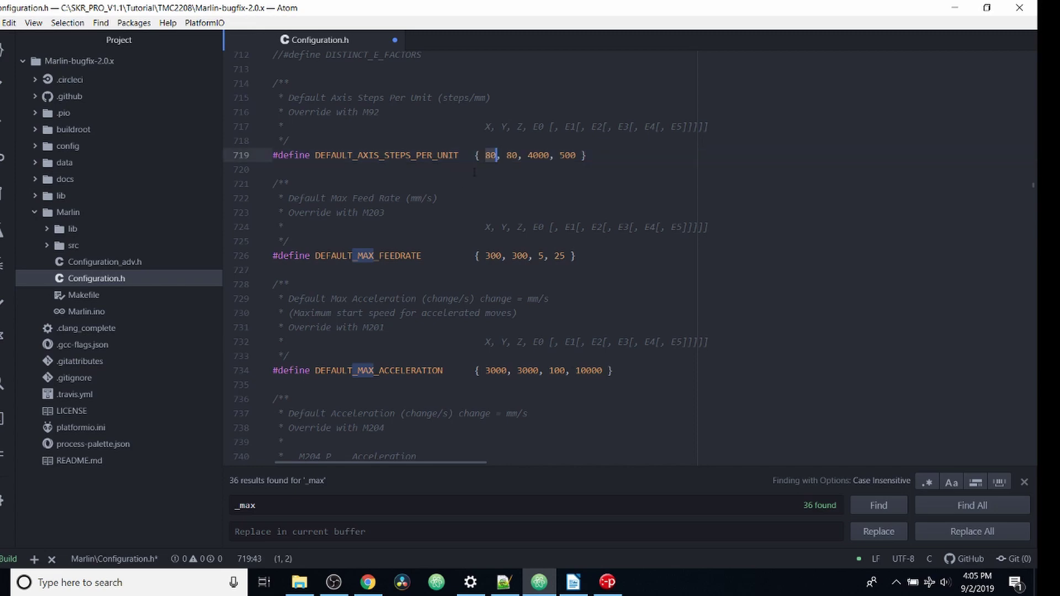
Open Configuration_adv.h and step through '800' search matches to X_CURRENT.
{"action": "left_click", "coordinate": [96, 262]}
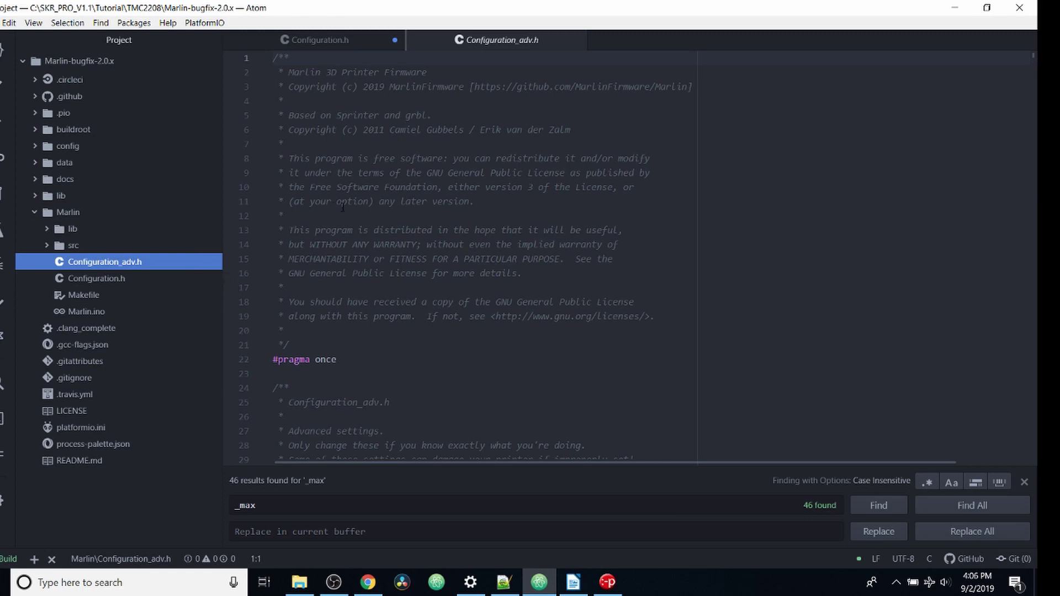
{"action": "key", "text": "ctrl+f"}
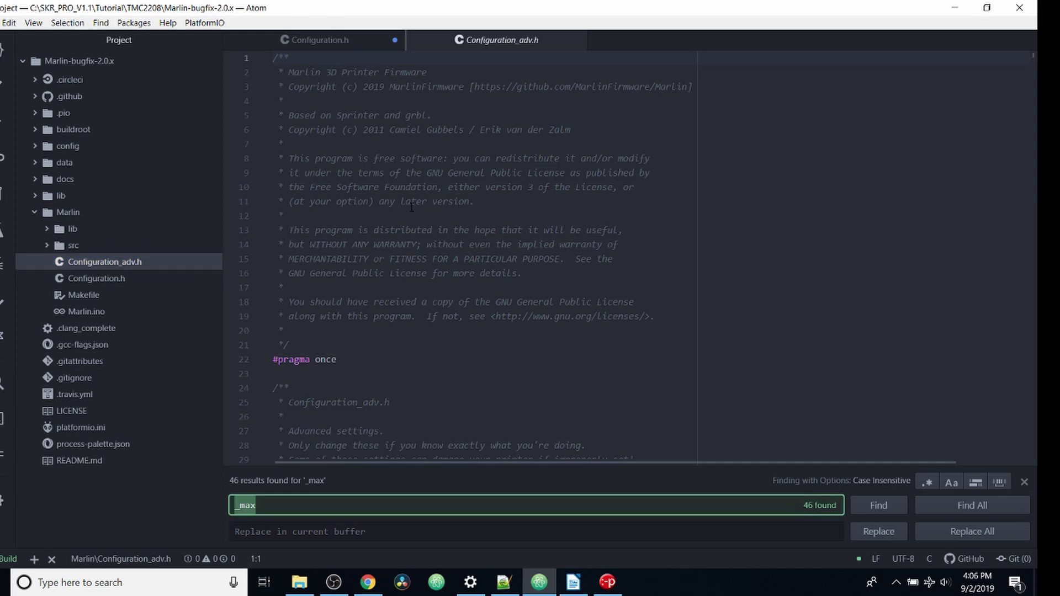
{"action": "type", "text": "cur"}
{"action": "type", "text": "re"}
{"action": "key", "text": "BackSpace"}
{"action": "type", "text": "rent_"}
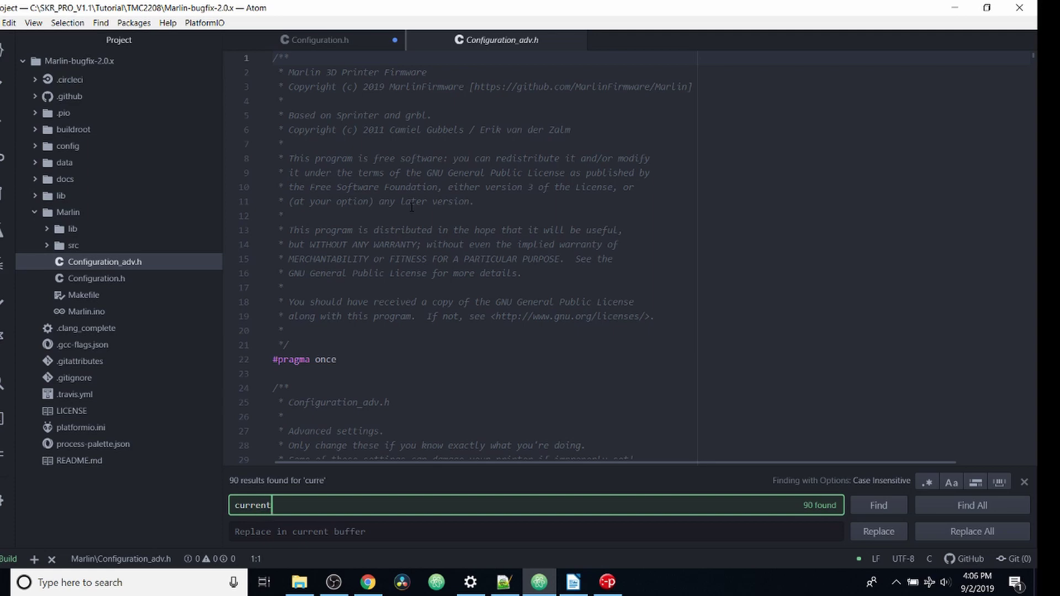
{"action": "type", "text": "x"}
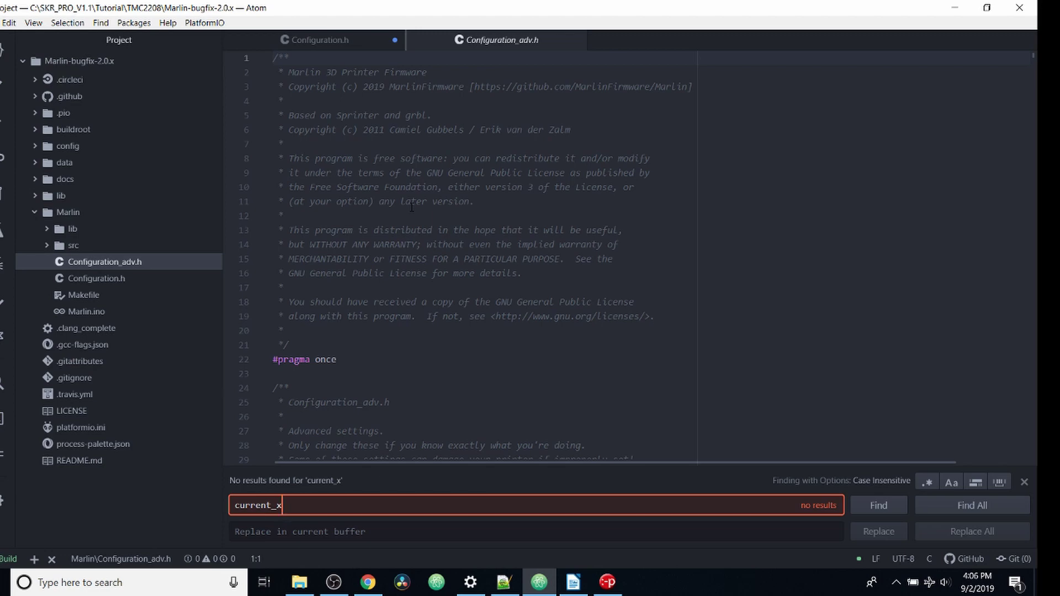
{"action": "key", "text": "BackSpace"}
{"action": "key", "text": "BackSpace"}
{"action": "key", "text": "BackSpace"}
{"action": "key", "text": "BackSpace"}
{"action": "key", "text": "BackSpace"}
{"action": "key", "text": "BackSpace"}
{"action": "key", "text": "BackSpace"}
{"action": "key", "text": "BackSpace"}
{"action": "key", "text": "BackSpace"}
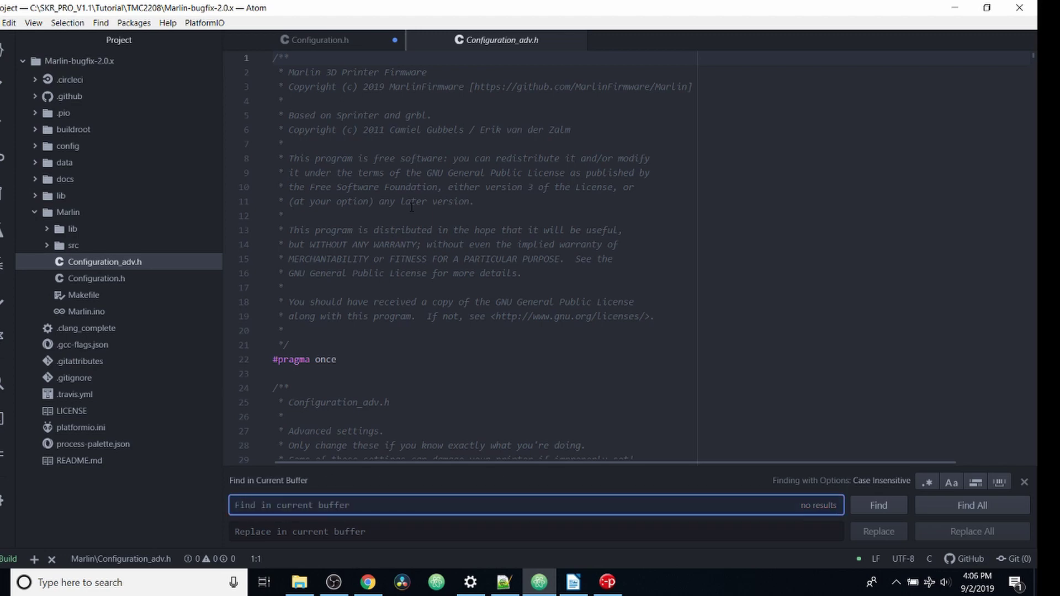
{"action": "type", "text": "800"}
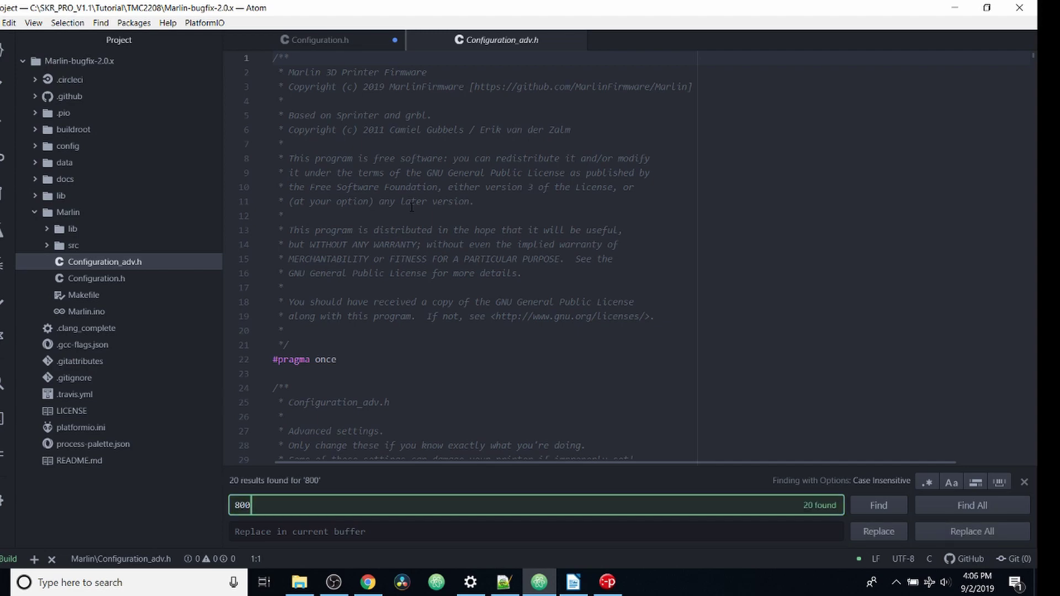
{"action": "key", "text": "Return"}
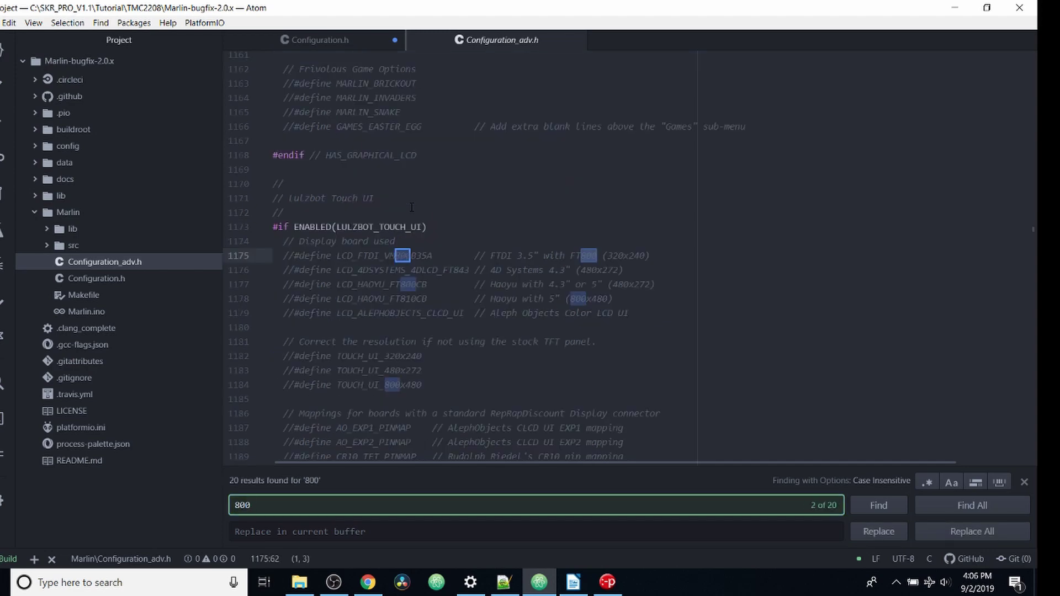
{"action": "key", "text": "Return"}
{"action": "key", "text": "Return"}
{"action": "key", "text": "Return"}
{"action": "key", "text": "Return"}
{"action": "key", "text": "Return"}
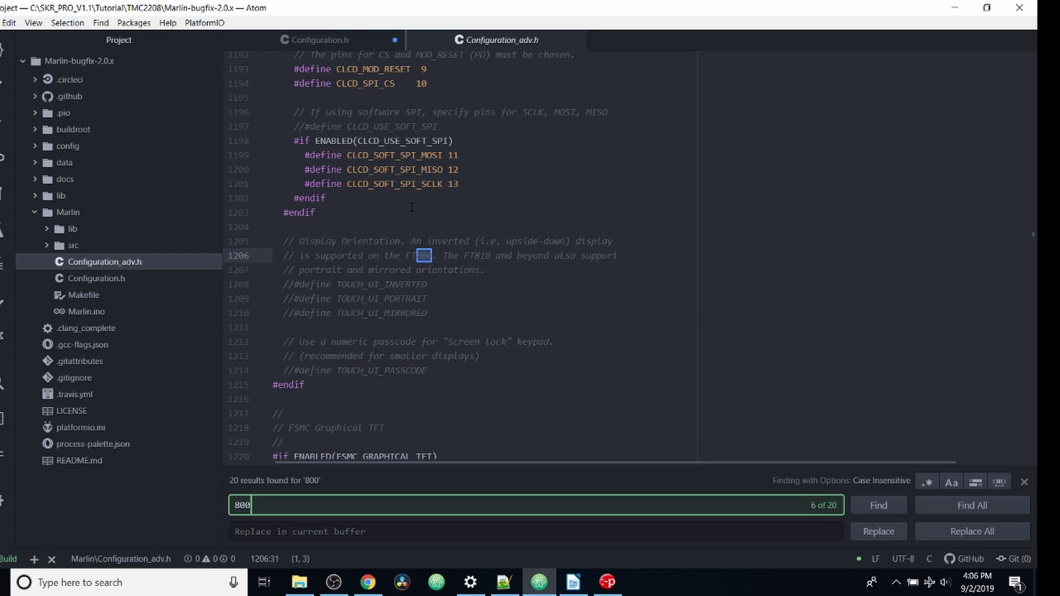
{"action": "key", "text": "Return"}
{"action": "key", "text": "Return"}
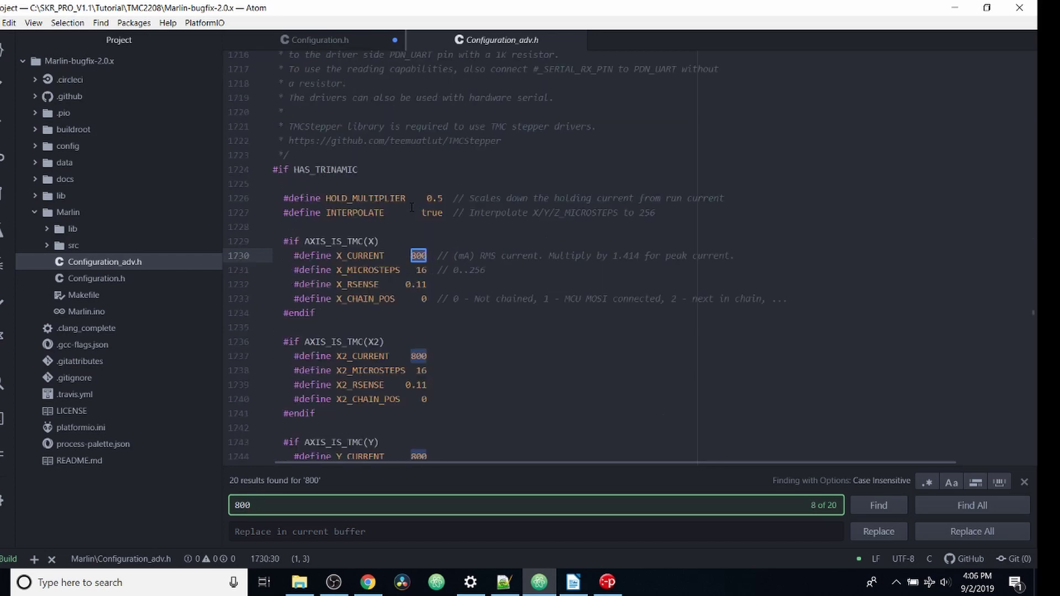
Inspect the X_CURRENT value 800 and the X_RSENSE value 0.11.
{"action": "left_click", "coordinate": [441, 256]}
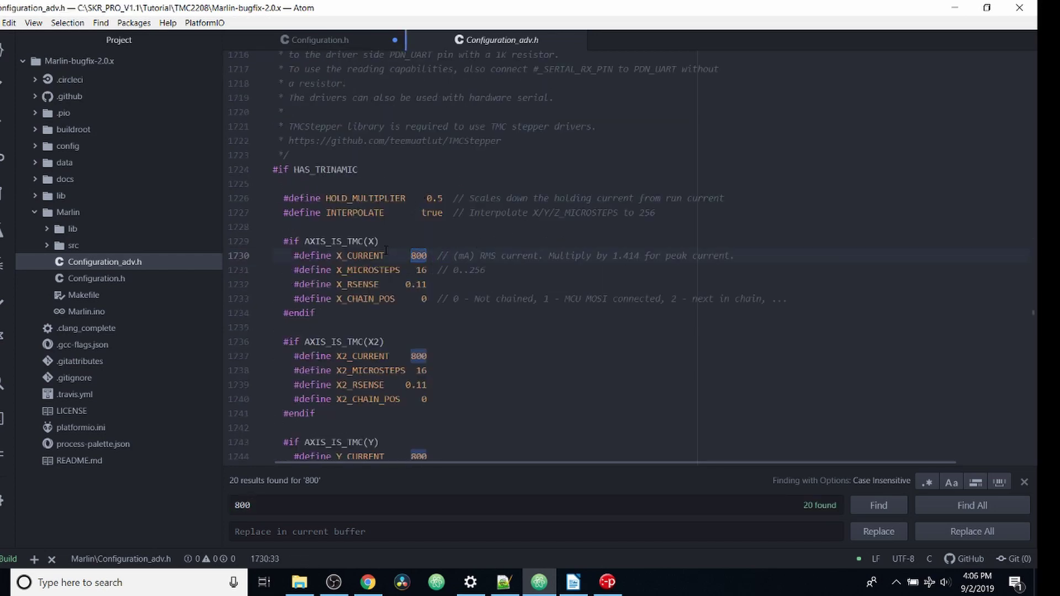
{"action": "left_click_drag", "start_coordinate": [386, 255], "coordinate": [337, 255]}
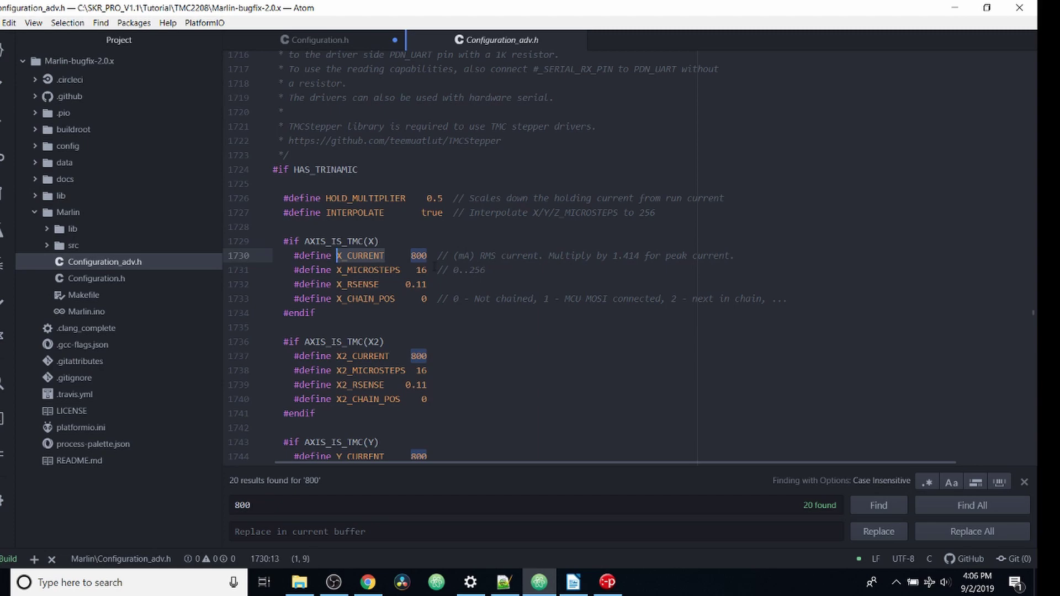
{"action": "key", "text": "F3"}
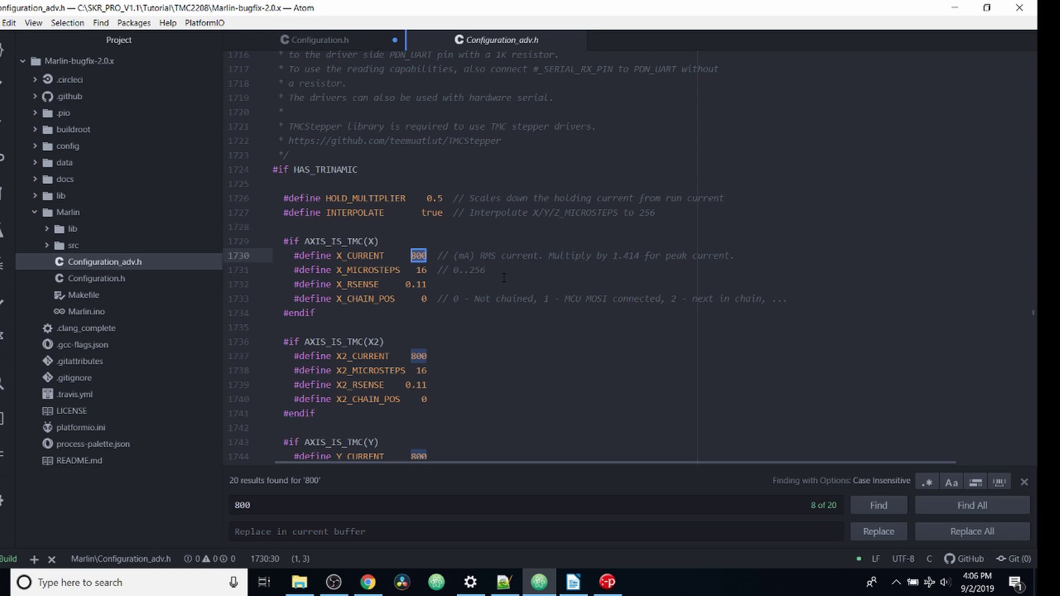
{"action": "type", "text": "750"}
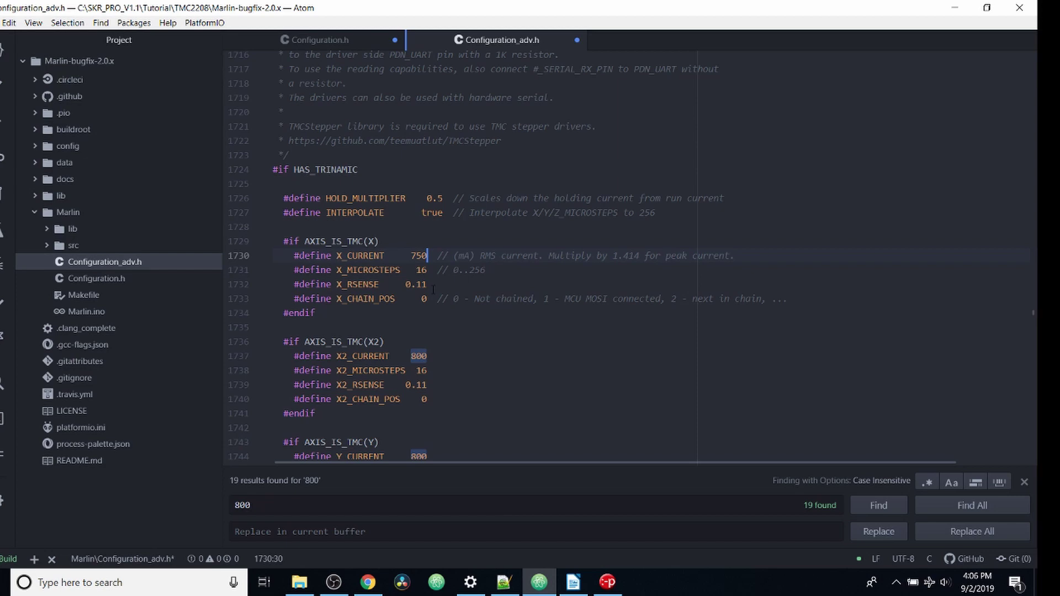
{"action": "left_click_drag", "start_coordinate": [433, 287], "coordinate": [407, 286]}
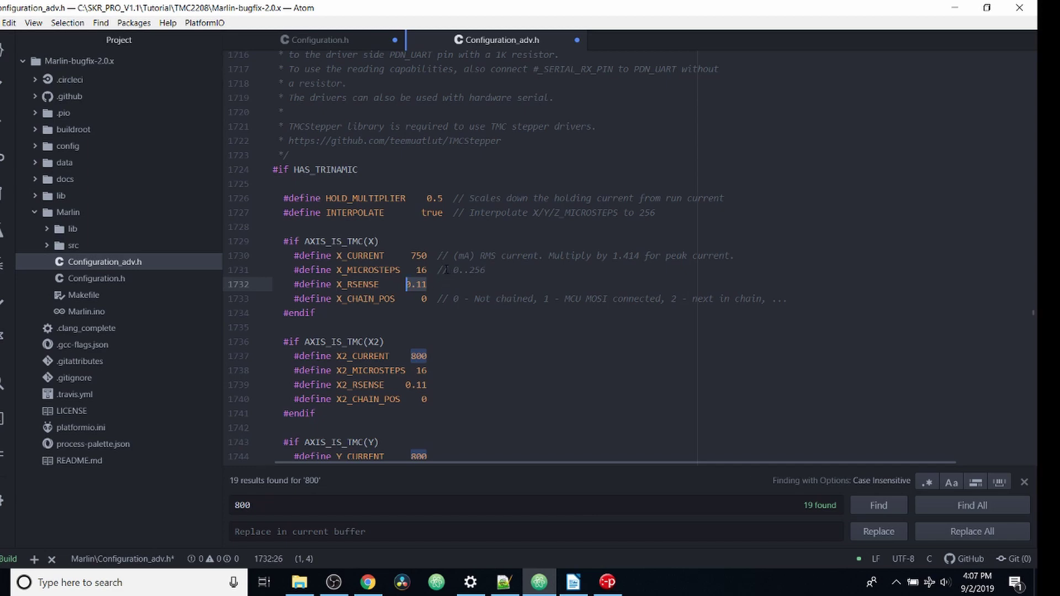
Rework X_MICROSTEPS, removing the trial values 64 and 32 to leave 16.
{"action": "double_click", "coordinate": [421, 270]}
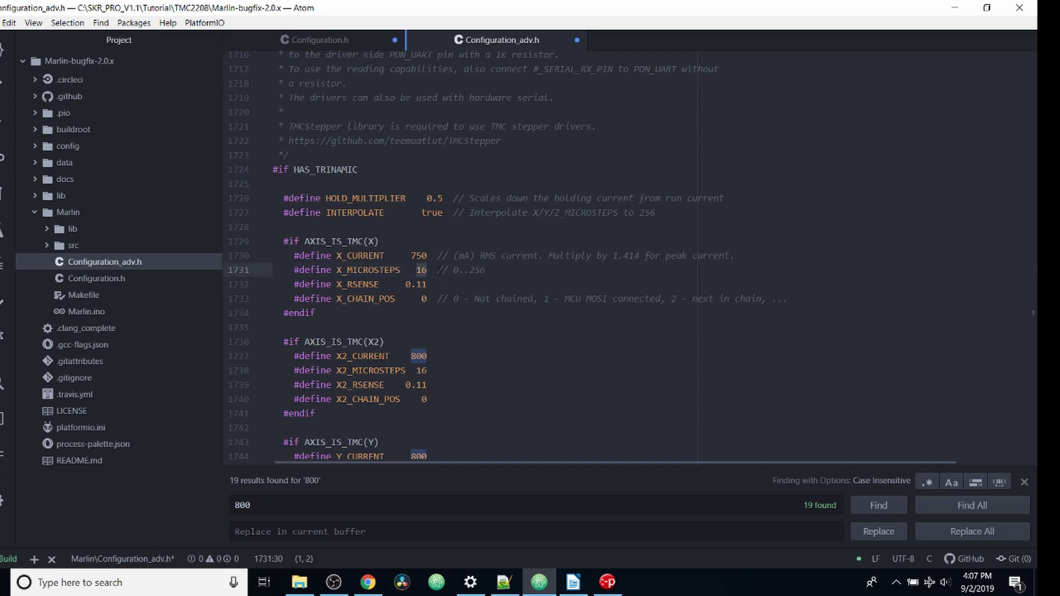
{"action": "key", "text": "BackSpace"}
{"action": "key", "text": "BackSpace"}
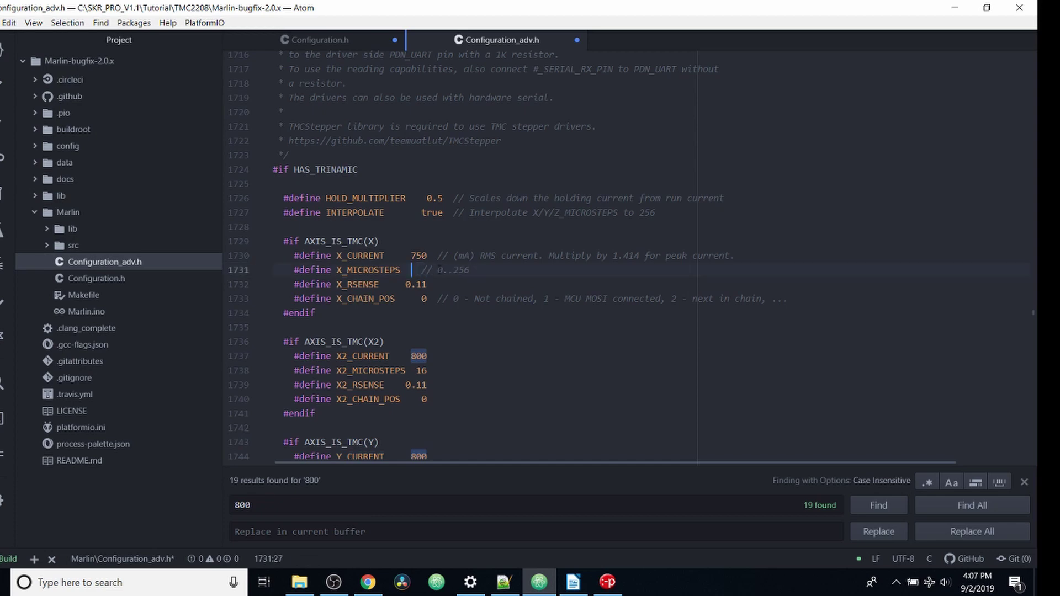
{"action": "type", "text": "32"}
{"action": "key", "text": "BackSpace"}
{"action": "key", "text": "BackSpace"}
{"action": "type", "text": "64"}
{"action": "key", "text": "BackSpace"}
{"action": "key", "text": "BackSpace"}
{"action": "type", "text": "32"}
{"action": "key", "text": "BackSpace"}
{"action": "key", "text": "BackSpace"}
{"action": "key", "text": "BackSpace"}
{"action": "type", "text": "16"}
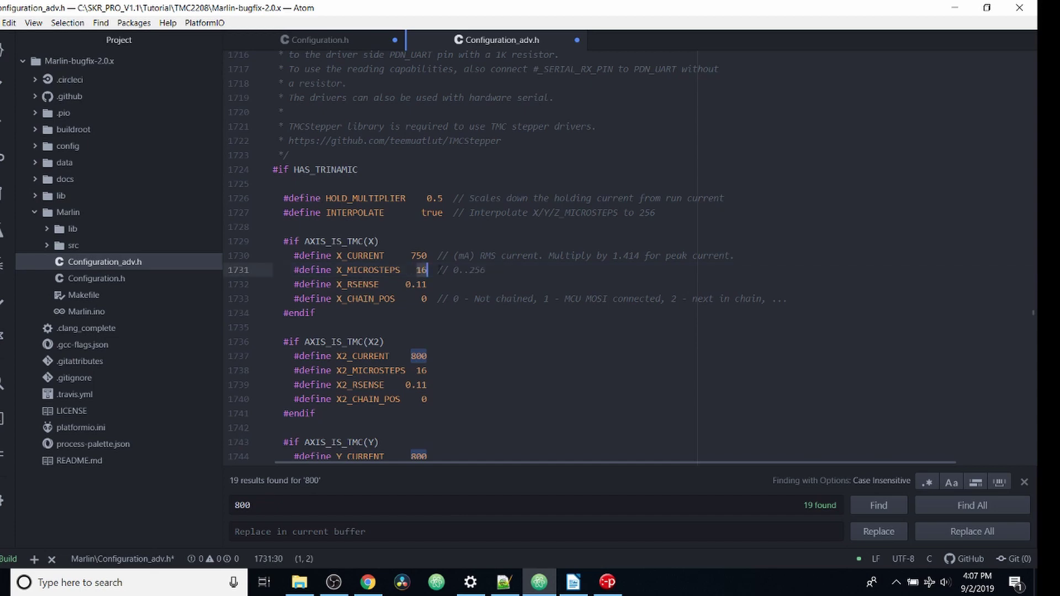
{"action": "key", "text": "Down"}
{"action": "key", "text": "Down"}
{"action": "key", "text": "Down"}
{"action": "scroll", "coordinate": [429, 233], "scroll_direction": "down", "scroll_amount": 2}
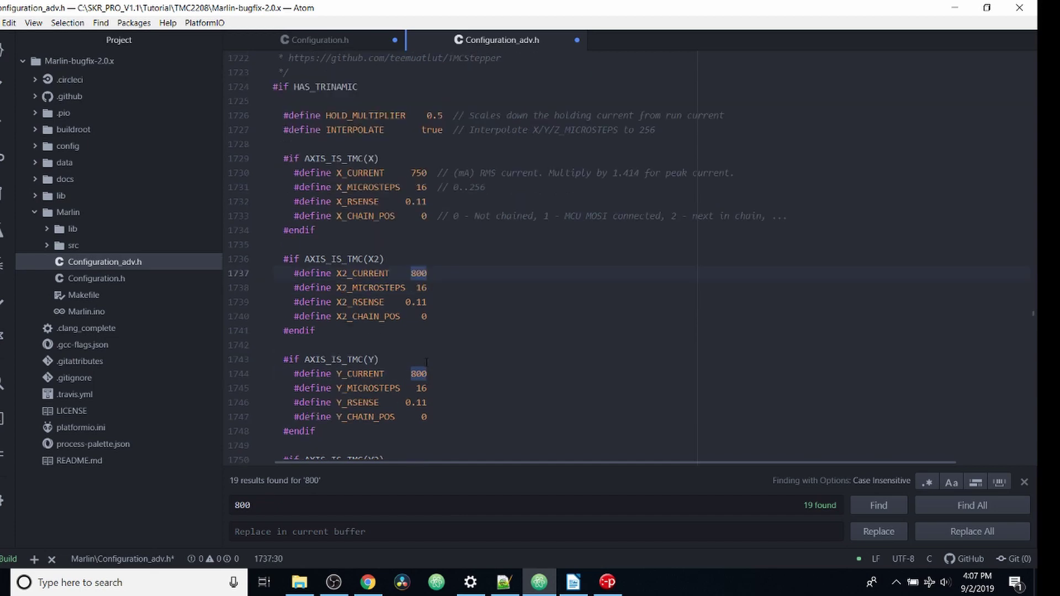
{"action": "scroll", "coordinate": [429, 232], "scroll_direction": "down", "scroll_amount": 1}
Change Y_CURRENT on line 1744 from 800 to 750 and select the X_CURRENT comment.
{"action": "left_click_drag", "start_coordinate": [428, 233], "coordinate": [417, 233]}
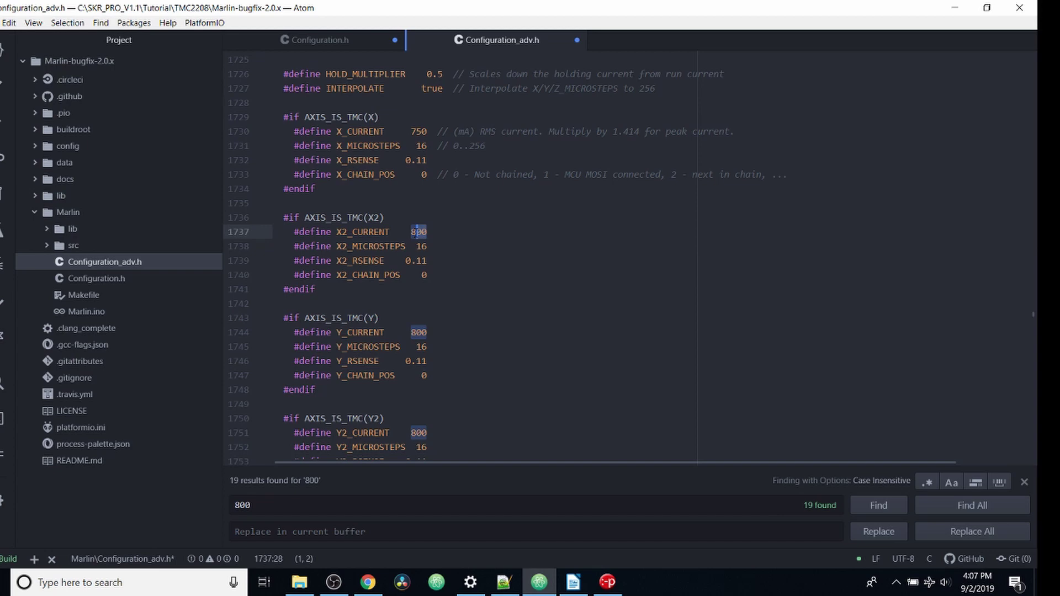
{"action": "left_click_drag", "start_coordinate": [428, 332], "coordinate": [412, 332]}
{"action": "type", "text": "75"}
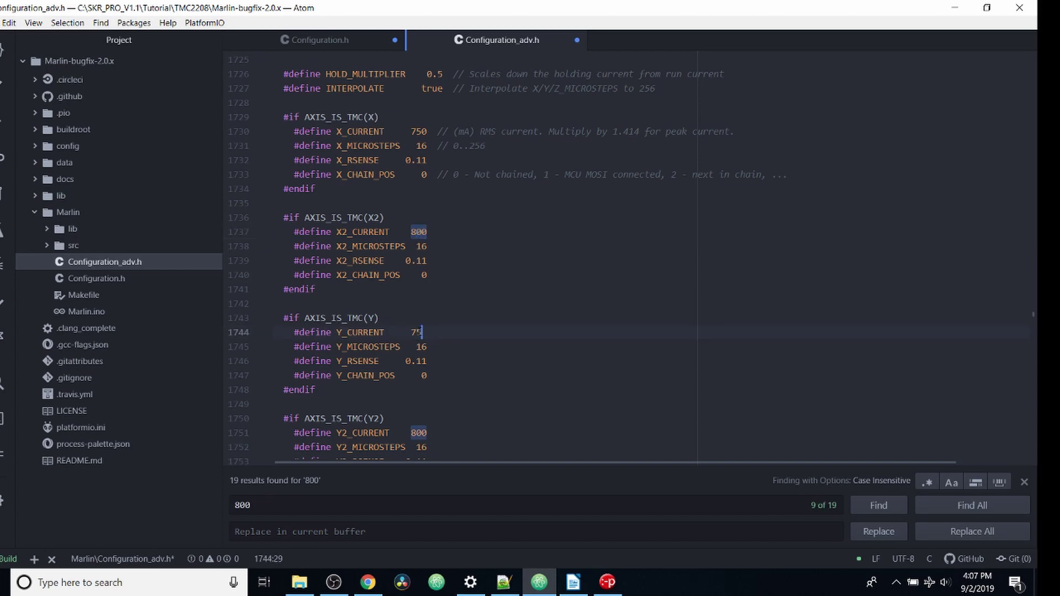
{"action": "type", "text": "0"}
{"action": "scroll", "coordinate": [420, 332], "scroll_direction": "down", "scroll_amount": 3}
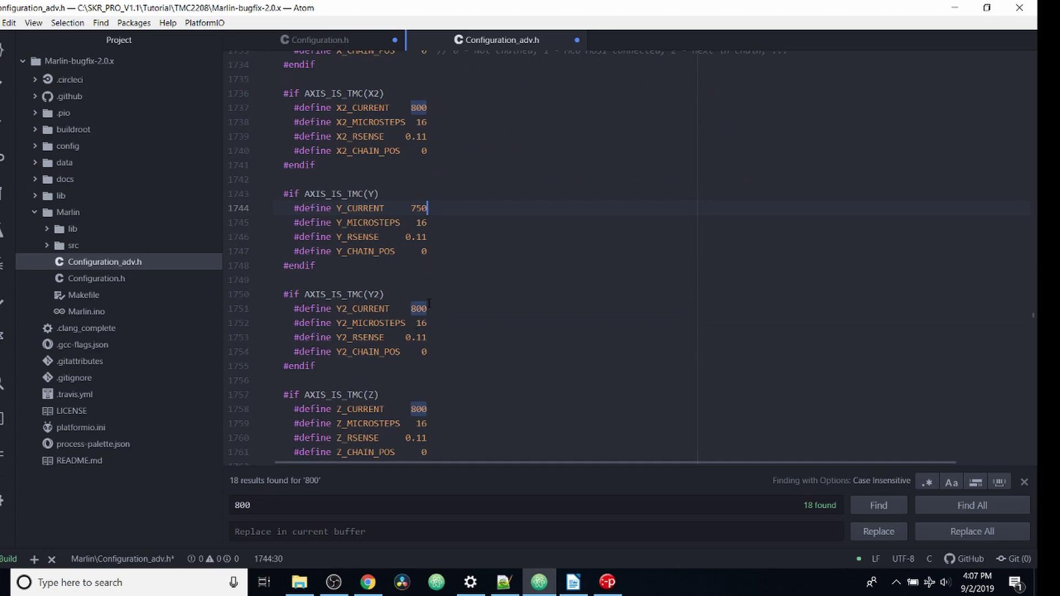
{"action": "scroll", "coordinate": [434, 307], "scroll_direction": "down", "scroll_amount": 1}
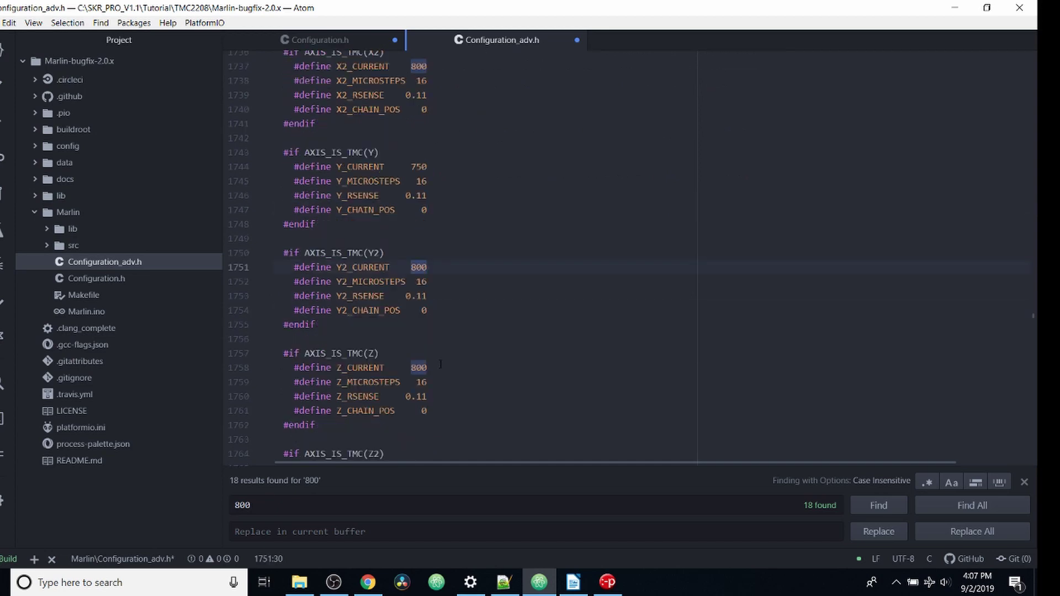
{"action": "left_click_drag", "start_coordinate": [427, 368], "coordinate": [302, 349]}
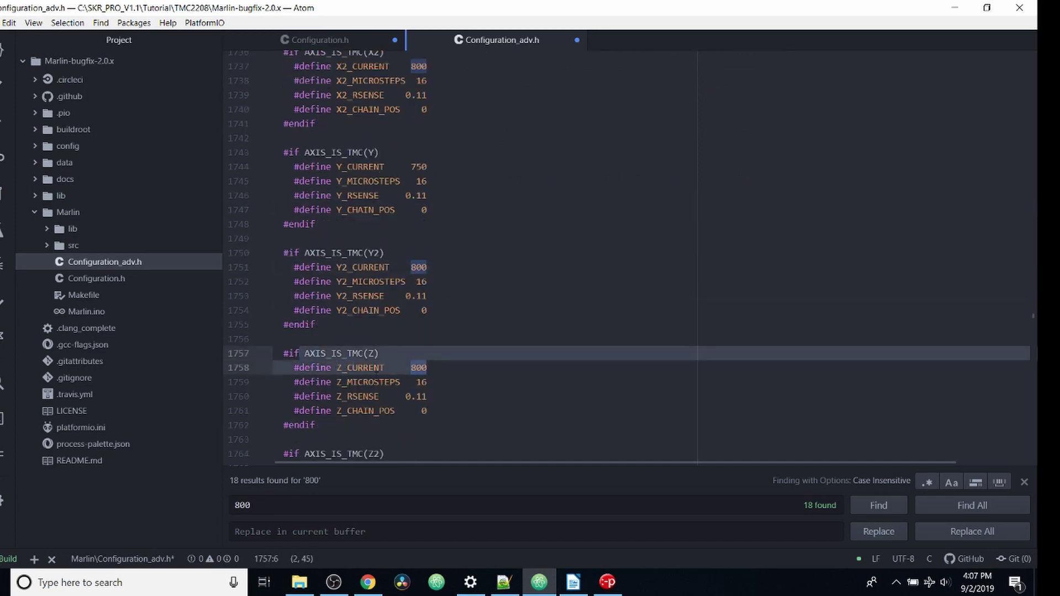
{"action": "scroll", "coordinate": [513, 139], "scroll_direction": "up", "scroll_amount": 3}
{"action": "scroll", "coordinate": [500, 202], "scroll_direction": "up", "scroll_amount": 3}
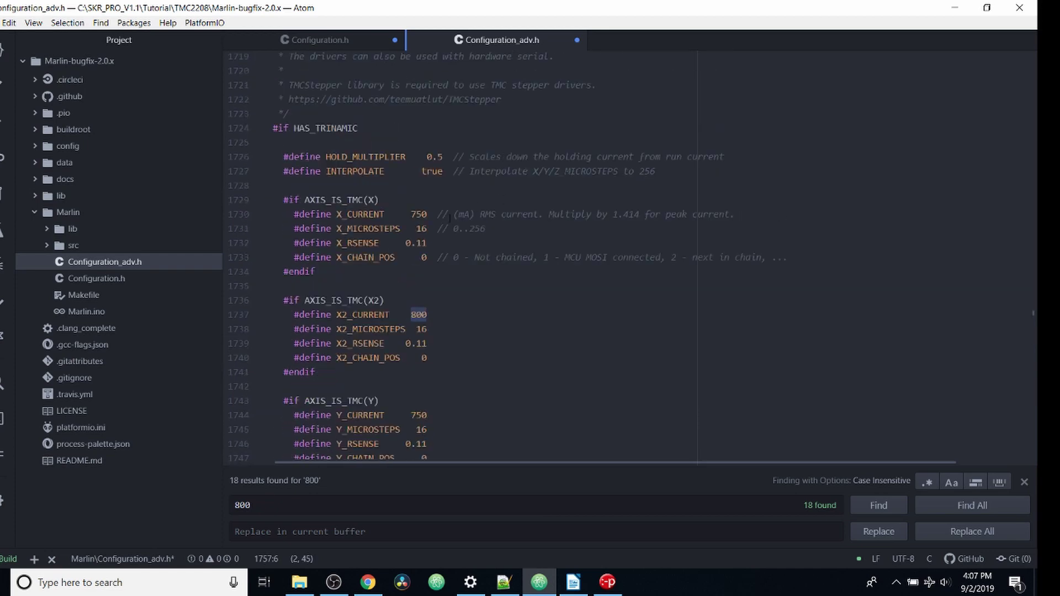
{"action": "left_click_drag", "start_coordinate": [450, 214], "coordinate": [730, 215]}
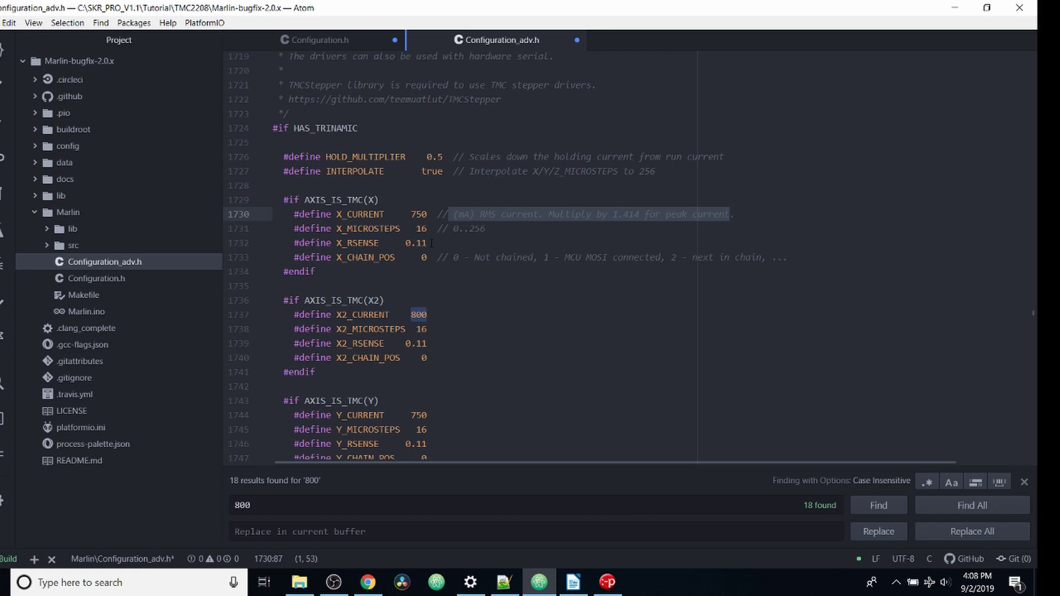
Search 'stealthchop' and review the enabled STEALTHCHOP_XY, STEALTHCHOP_Z and STEALTHCHOP_E defines.
{"action": "key", "text": "ctrl+f"}
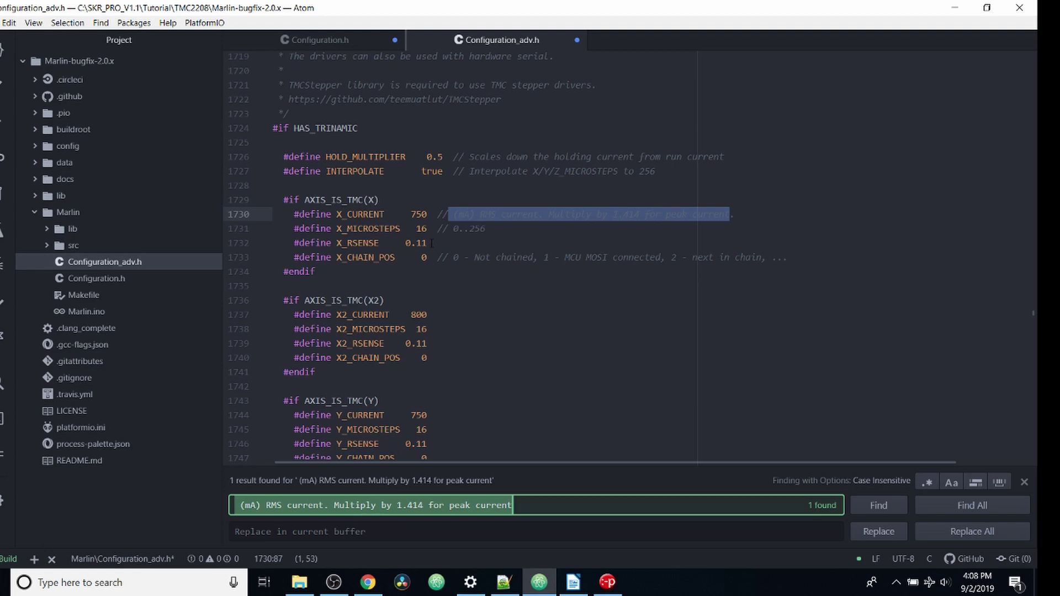
{"action": "type", "text": "sh"}
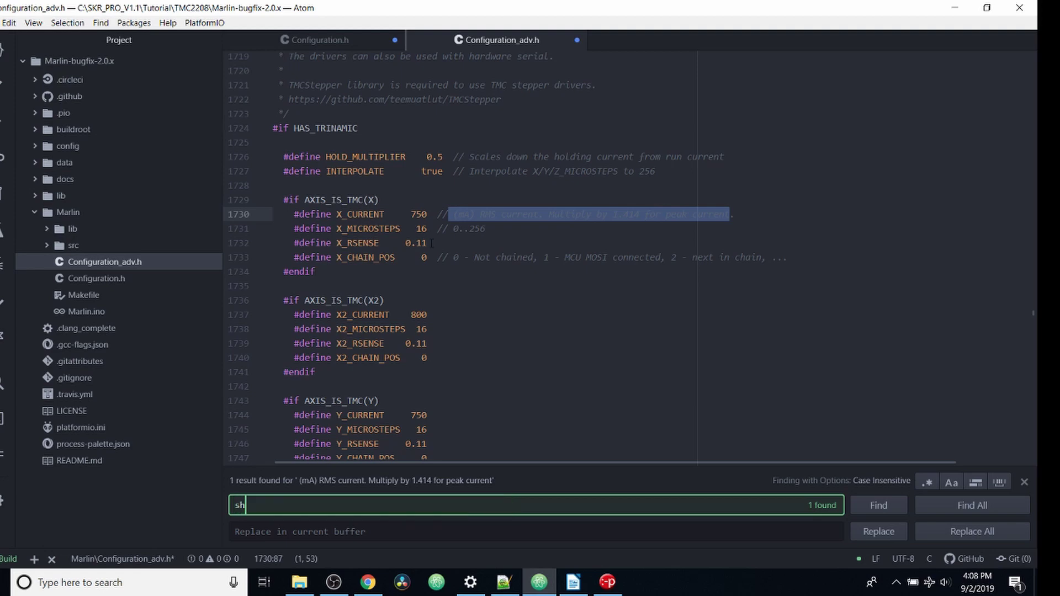
{"action": "type", "text": "ealth"}
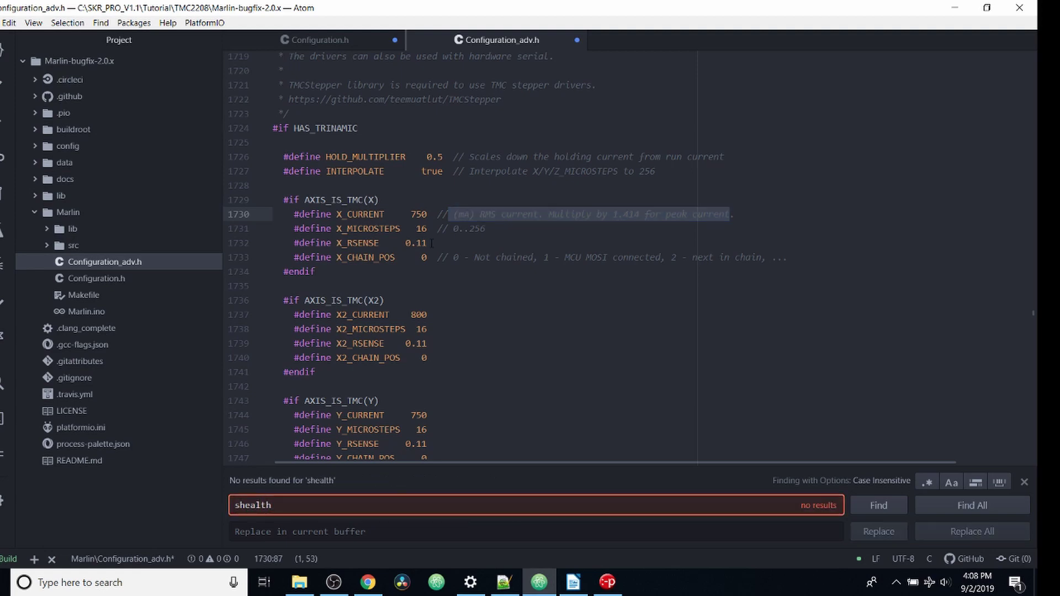
{"action": "type", "text": "chop"}
{"action": "type", "text": "\\"}
{"action": "key", "text": "BackSpace"}
{"action": "key", "text": "BackSpace"}
{"action": "key", "text": "BackSpace"}
{"action": "key", "text": "BackSpace"}
{"action": "key", "text": "BackSpace"}
{"action": "key", "text": "BackSpace"}
{"action": "key", "text": "BackSpace"}
{"action": "key", "text": "BackSpace"}
{"action": "key", "text": "BackSpace"}
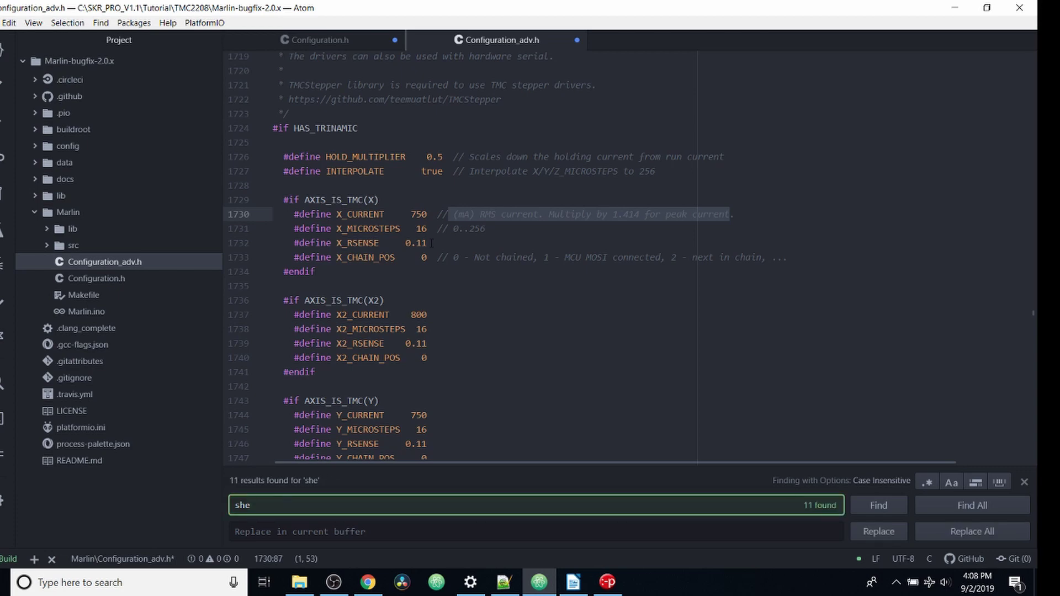
{"action": "type", "text": "lthch"}
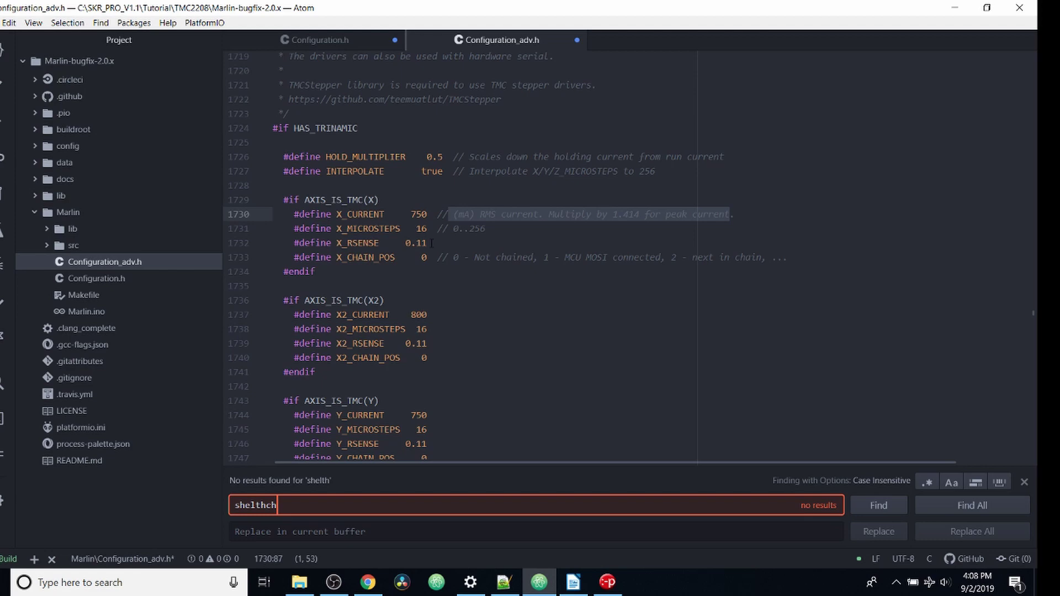
{"action": "type", "text": "op"}
{"action": "key", "text": "BackSpace"}
{"action": "key", "text": "BackSpace"}
{"action": "key", "text": "BackSpace"}
{"action": "key", "text": "BackSpace"}
{"action": "key", "text": "BackSpace"}
{"action": "key", "text": "BackSpace"}
{"action": "key", "text": "BackSpace"}
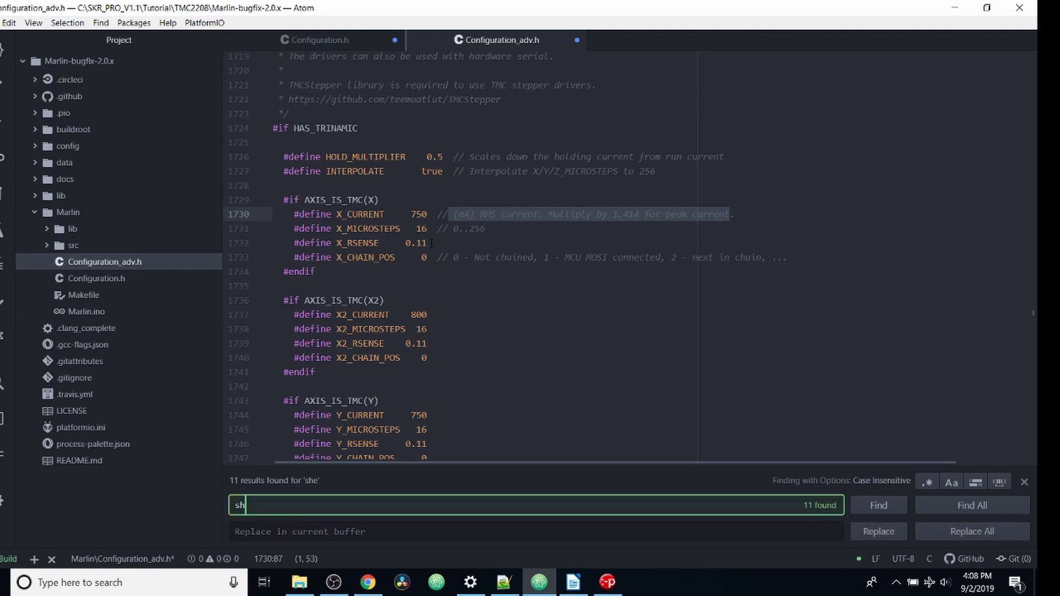
{"action": "key", "text": "BackSpace"}
{"action": "type", "text": "tea"}
{"action": "type", "text": "lthchop"}
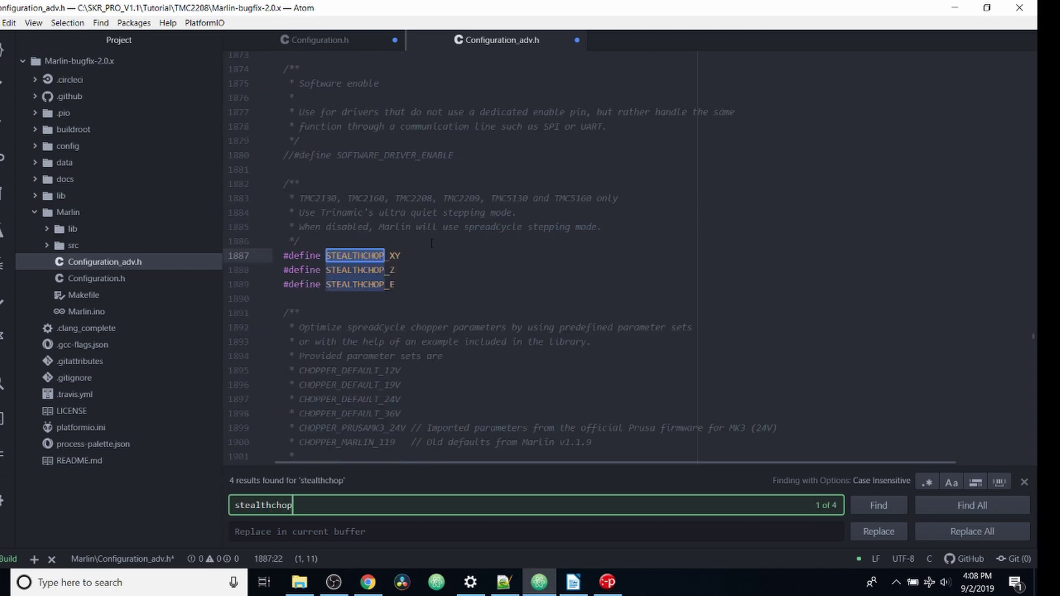
{"action": "left_click_drag", "start_coordinate": [411, 286], "coordinate": [284, 256]}
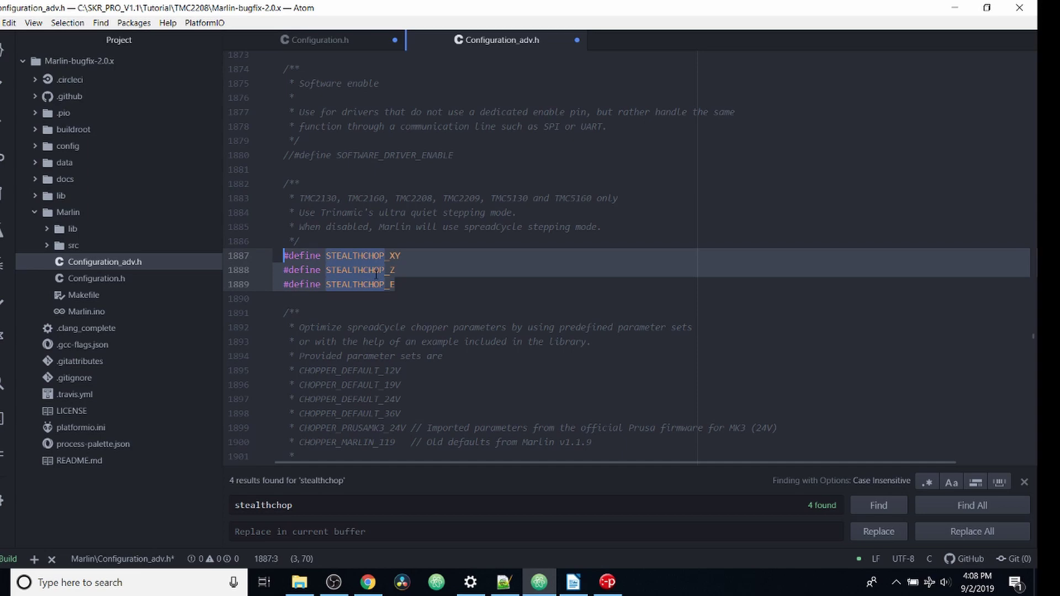
{"action": "double_click", "coordinate": [523, 230]}
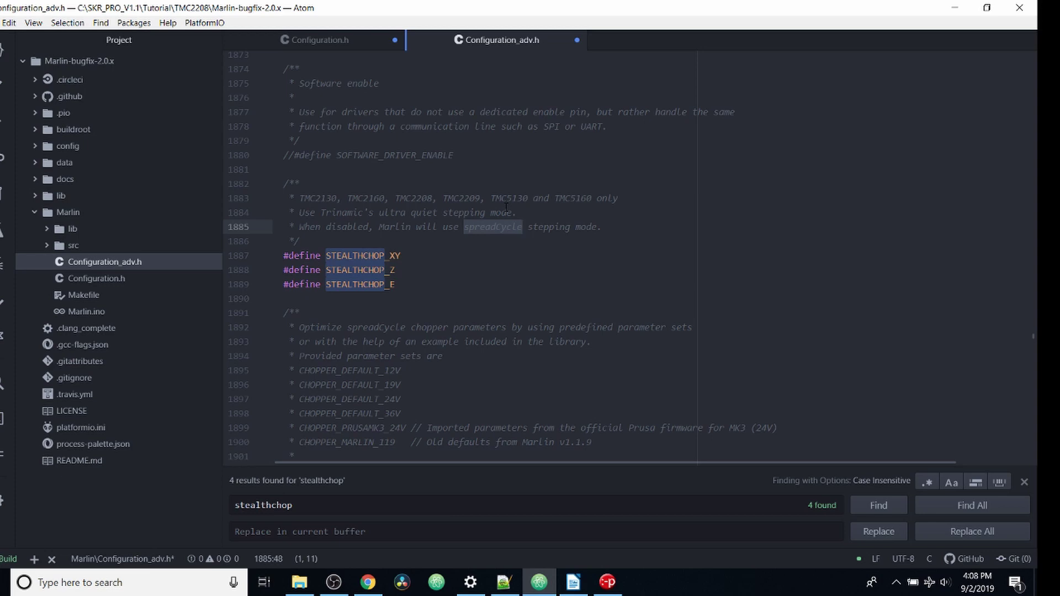
{"action": "scroll", "coordinate": [501, 217], "scroll_direction": "down", "scroll_amount": 2}
{"action": "scroll", "coordinate": [501, 218], "scroll_direction": "down", "scroll_amount": 1}
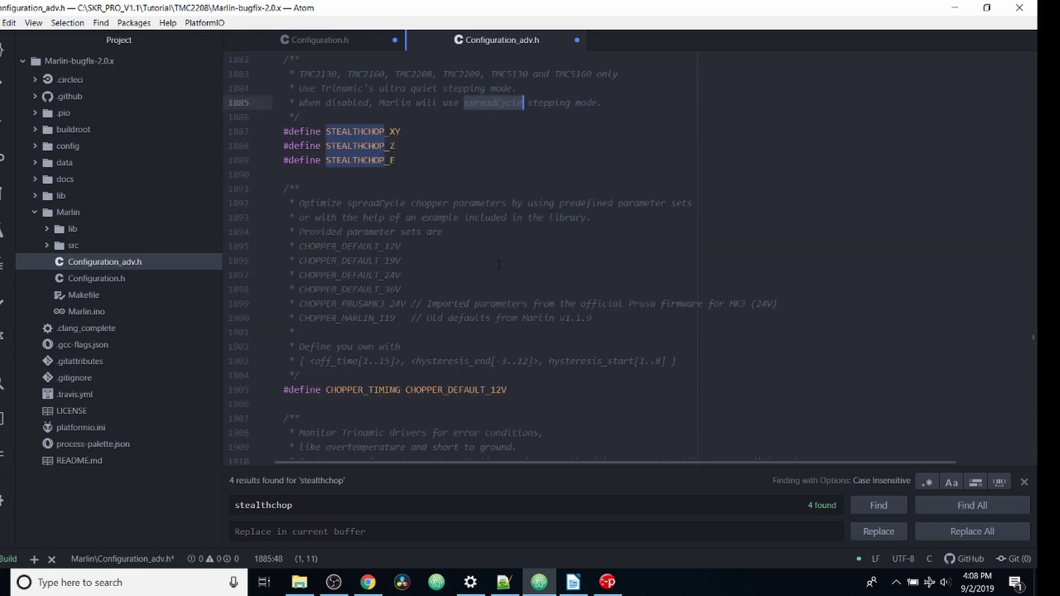
{"action": "scroll", "coordinate": [500, 216], "scroll_direction": "down", "scroll_amount": 1}
{"action": "scroll", "coordinate": [501, 265], "scroll_direction": "down", "scroll_amount": 1}
{"action": "scroll", "coordinate": [500, 266], "scroll_direction": "down", "scroll_amount": 2}
{"action": "scroll", "coordinate": [500, 265], "scroll_direction": "down", "scroll_amount": 1}
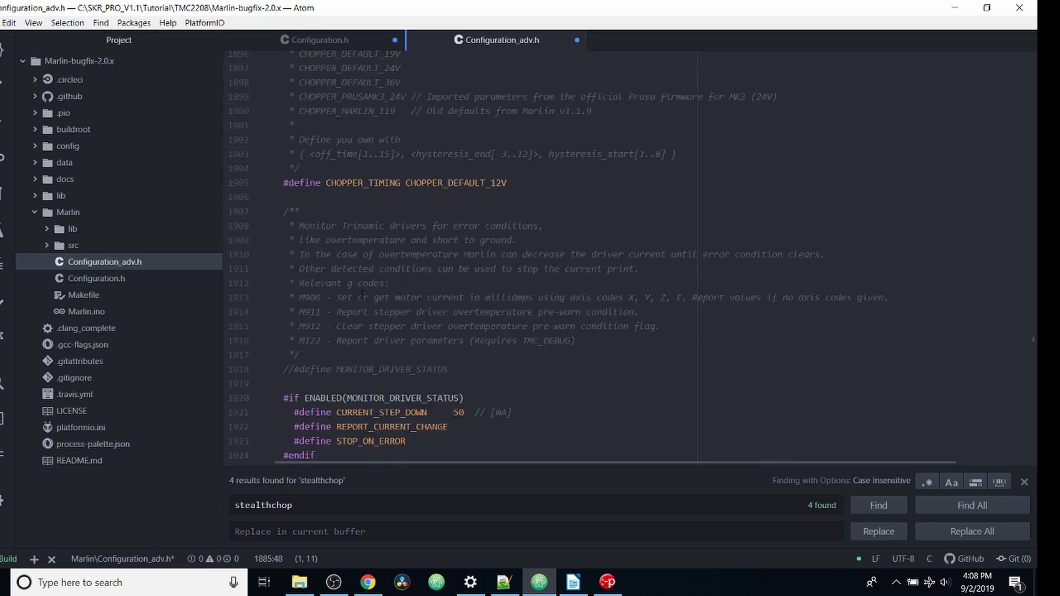
{"action": "scroll", "coordinate": [500, 265], "scroll_direction": "down", "scroll_amount": 2}
{"action": "scroll", "coordinate": [500, 265], "scroll_direction": "down", "scroll_amount": 4}
{"action": "scroll", "coordinate": [361, 294], "scroll_direction": "down", "scroll_amount": 3}
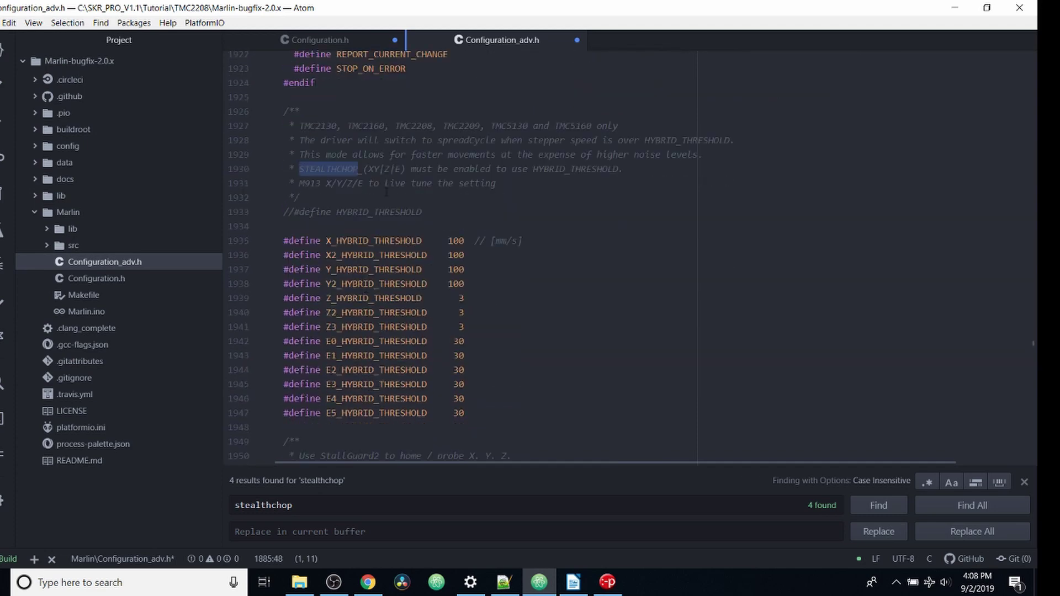
{"action": "left_click_drag", "start_coordinate": [439, 213], "coordinate": [283, 213]}
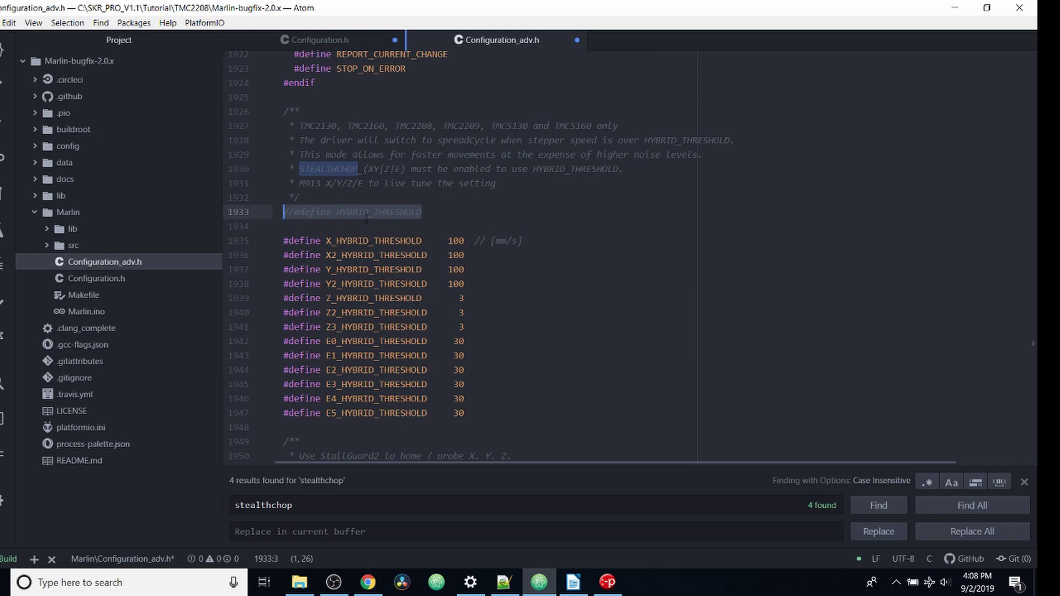
{"action": "left_click", "coordinate": [293, 211]}
{"action": "left_click_drag", "start_coordinate": [469, 240], "coordinate": [443, 240]}
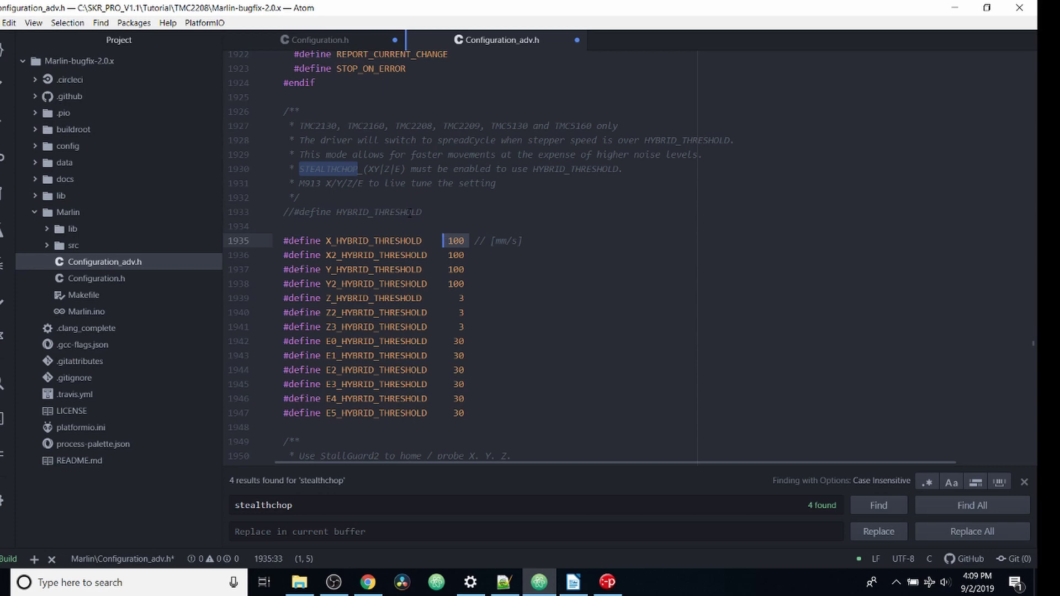
Find monitor_driver and uncomment #define MONITOR_DRIVER_STATUS on line 1918.
{"action": "key", "text": "ctrl+f"}
{"action": "type", "text": "m"}
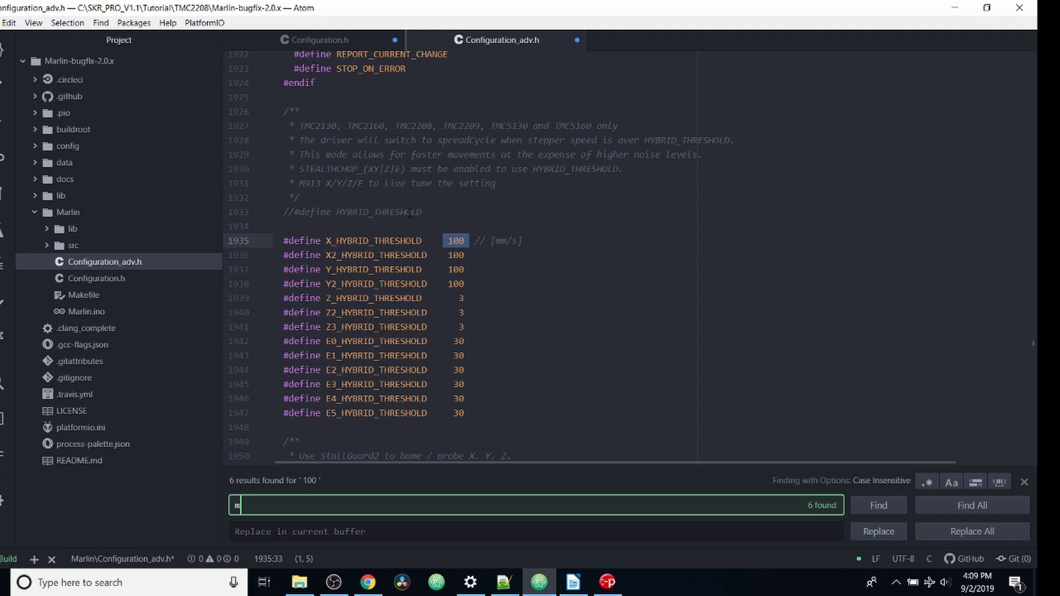
{"action": "type", "text": "onitor"}
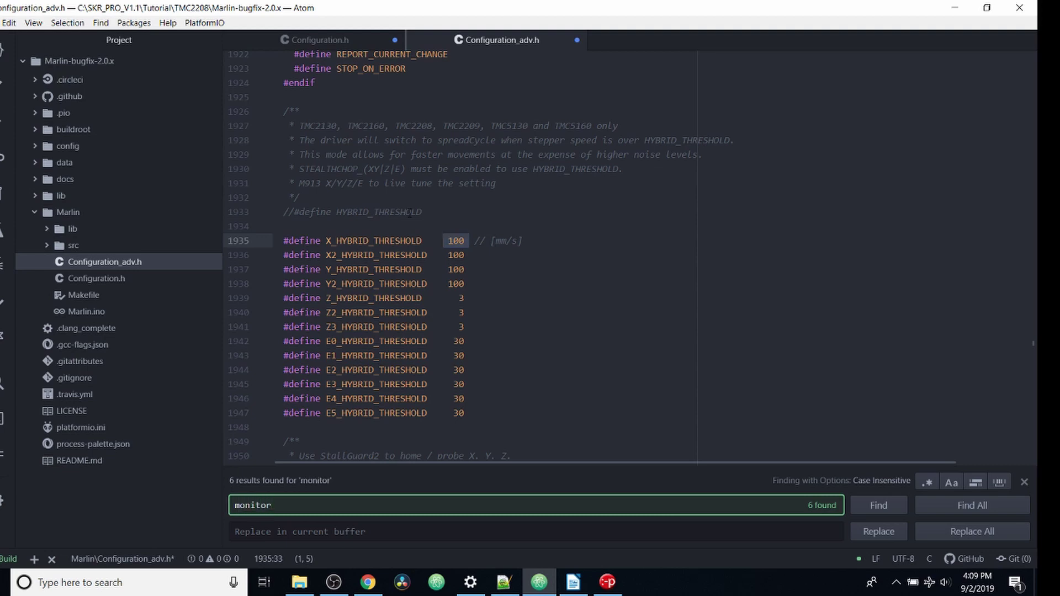
{"action": "type", "text": "_d"}
{"action": "type", "text": "river"}
{"action": "key", "text": "Return"}
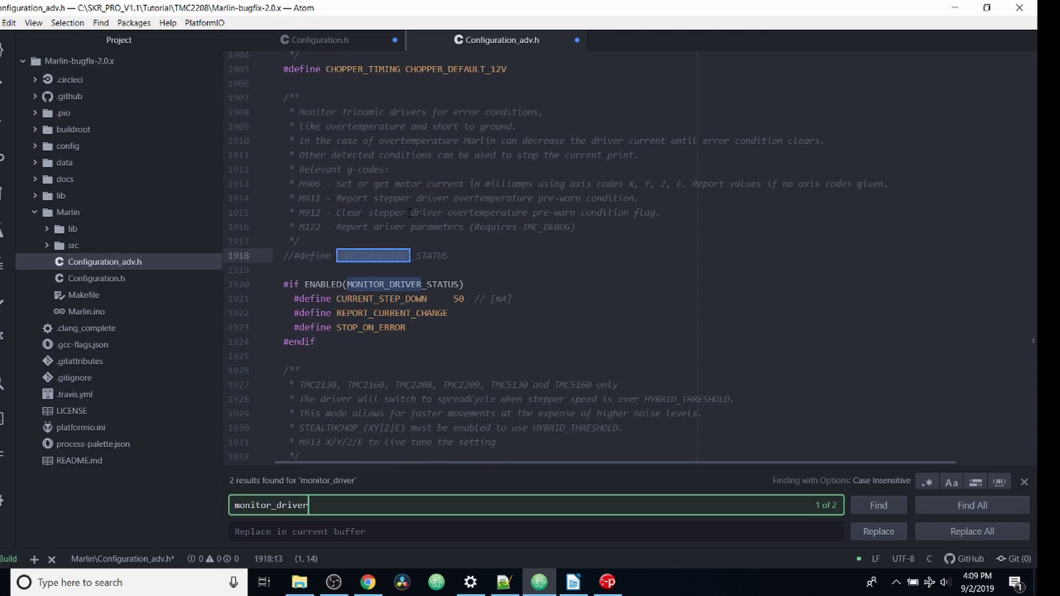
{"action": "left_click", "coordinate": [309, 255]}
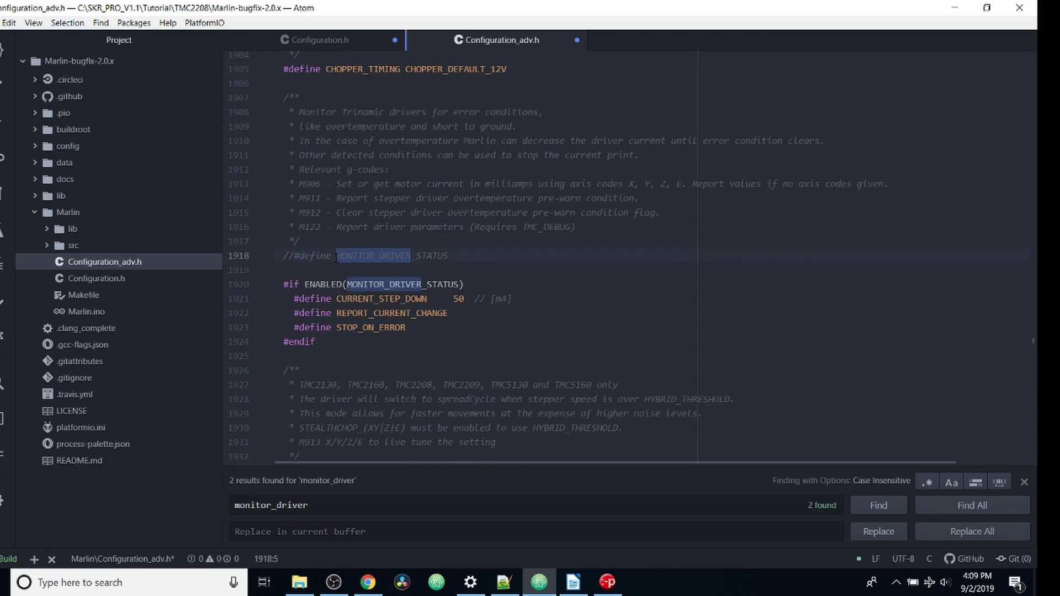
{"action": "key", "text": "ctrl+slash"}
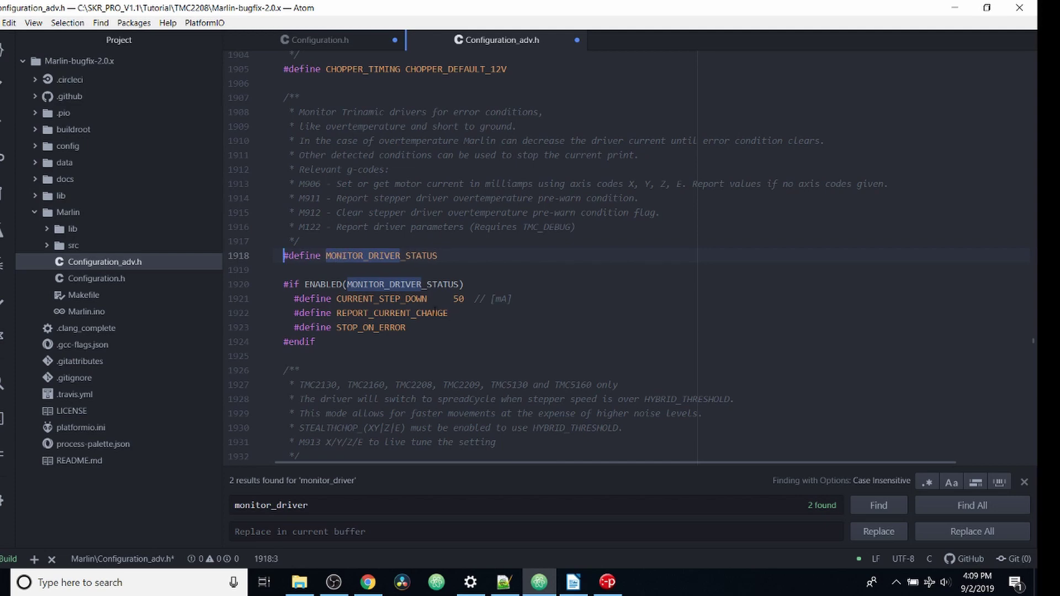
Search for TMC_debug and uncomment the #define TMC_DEBUG line at line 2002.
{"action": "key", "text": "ctrl+f"}
{"action": "key", "text": "BackSpace"}
{"action": "type", "text": "TMC"}
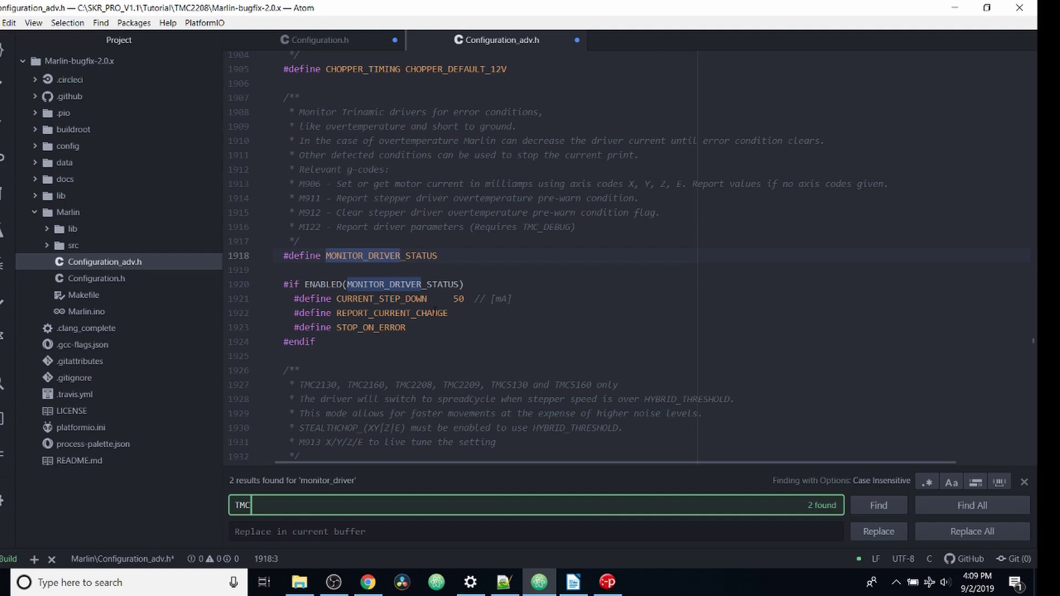
{"action": "type", "text": "_debug"}
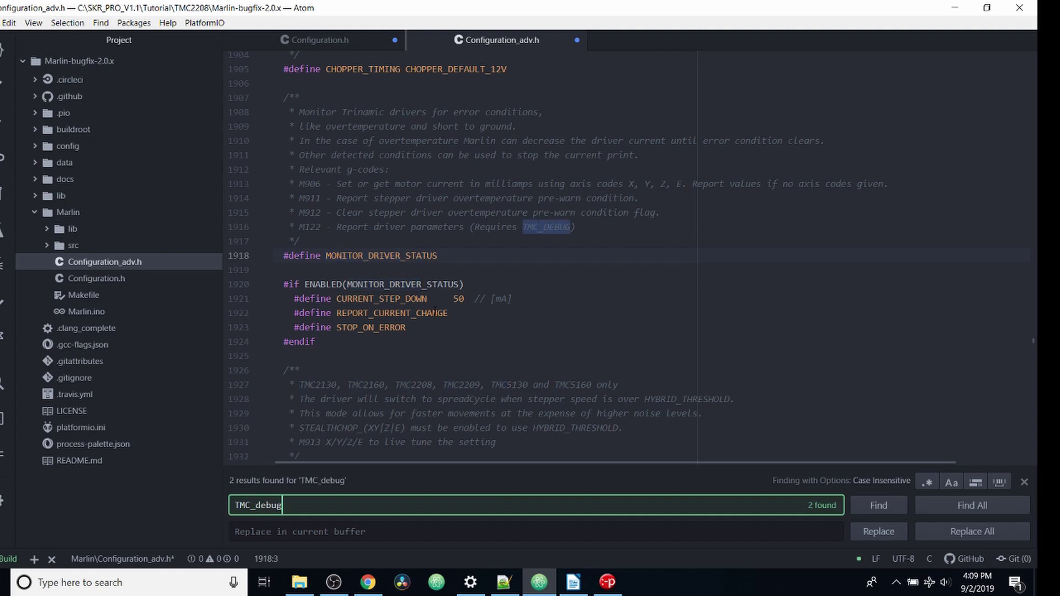
{"action": "key", "text": "Return"}
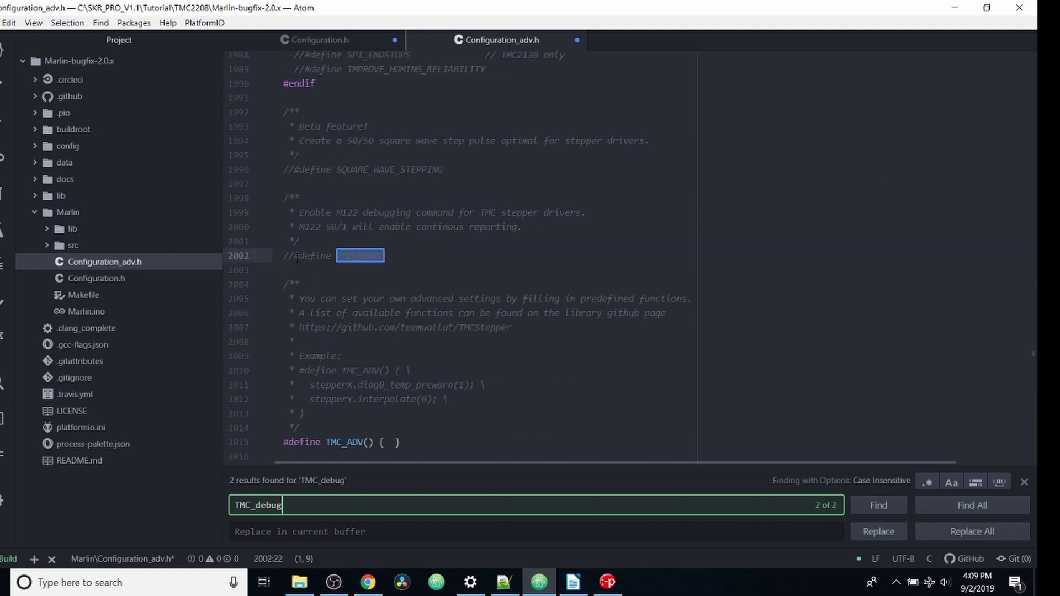
{"action": "left_click", "coordinate": [294, 256]}
{"action": "key", "text": "BackSpace"}
{"action": "key", "text": "BackSpace"}
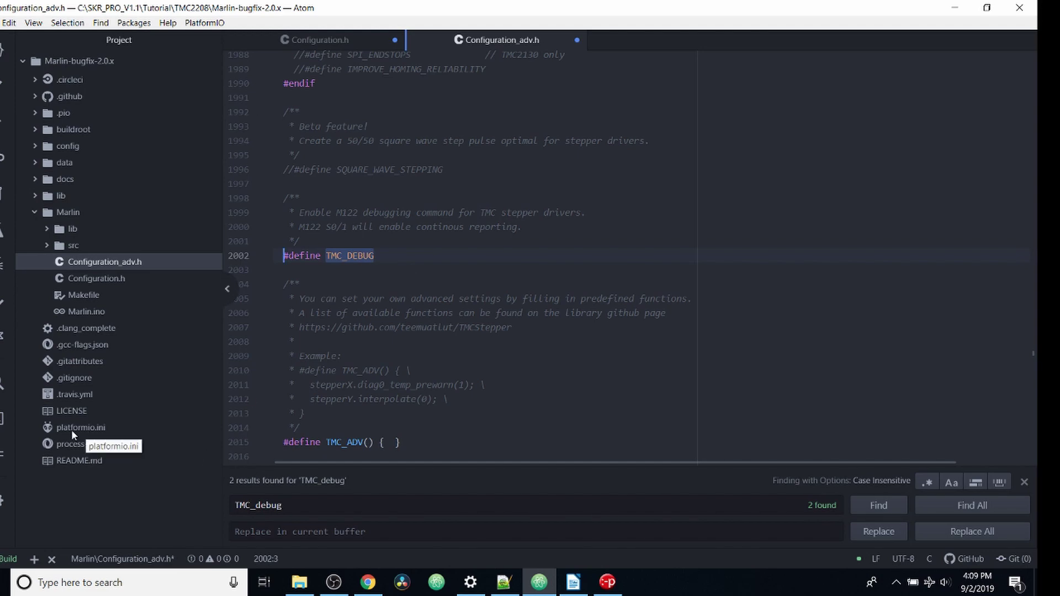
Open platformio.ini, find the SKR Pro section and copy the BIGTREE_SKR_PRO environment name.
{"action": "left_click", "coordinate": [90, 428]}
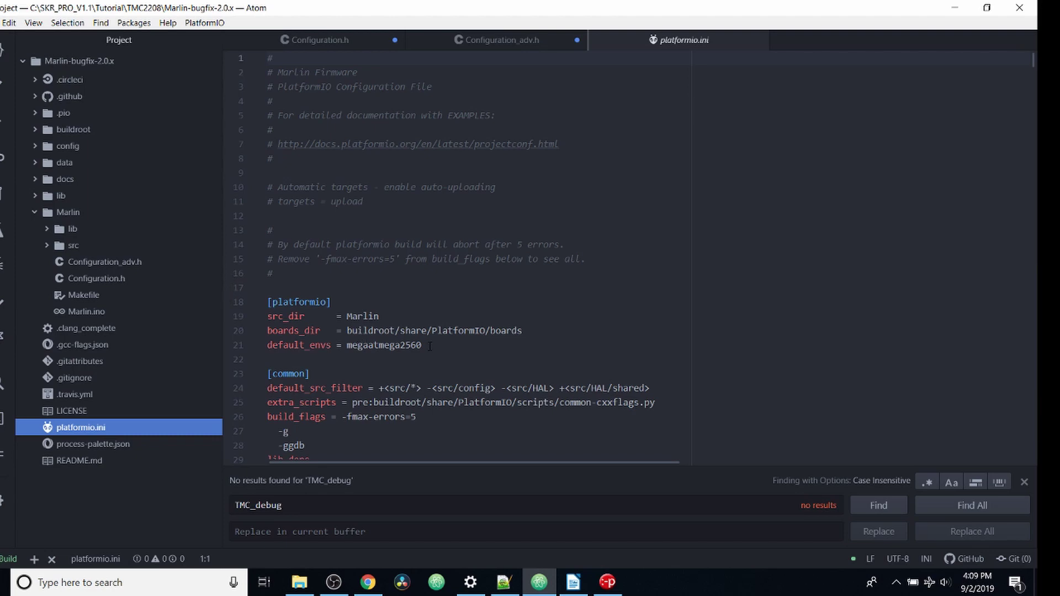
{"action": "left_click_drag", "start_coordinate": [429, 346], "coordinate": [347, 345]}
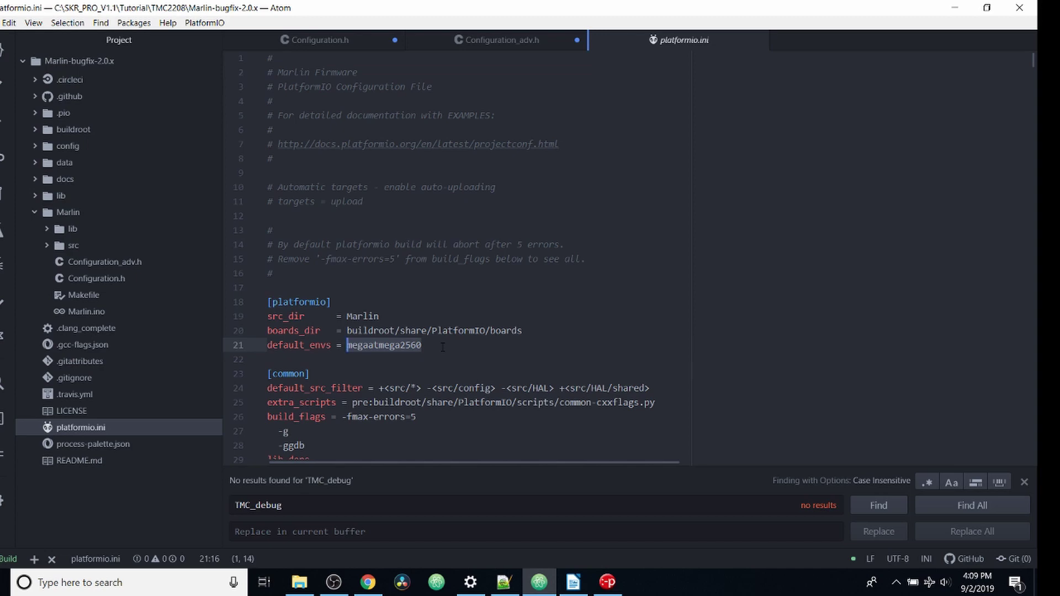
{"action": "key", "text": "ctrl+f"}
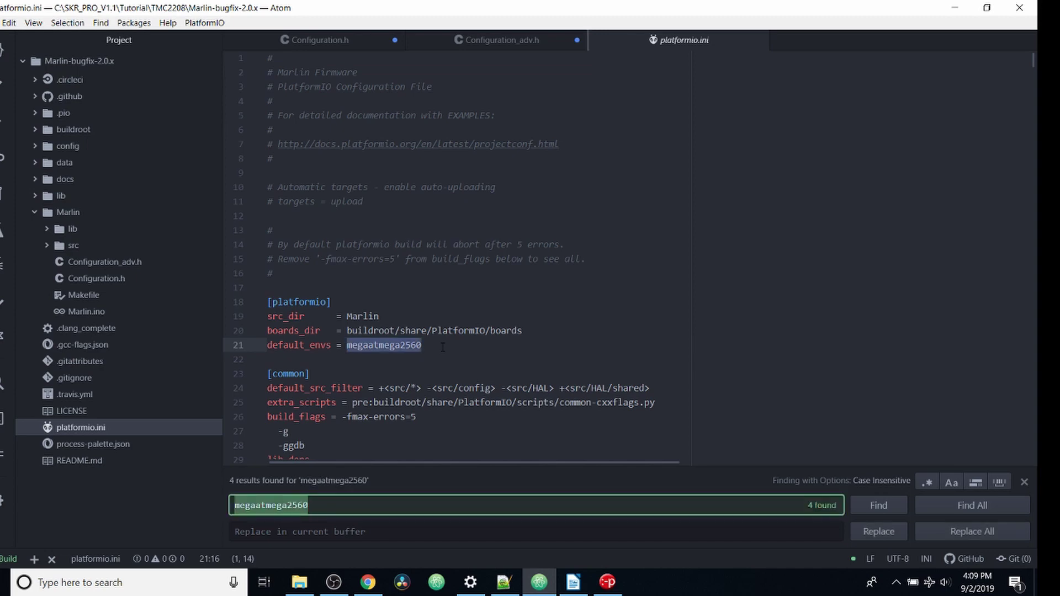
{"action": "type", "text": "SKR_"}
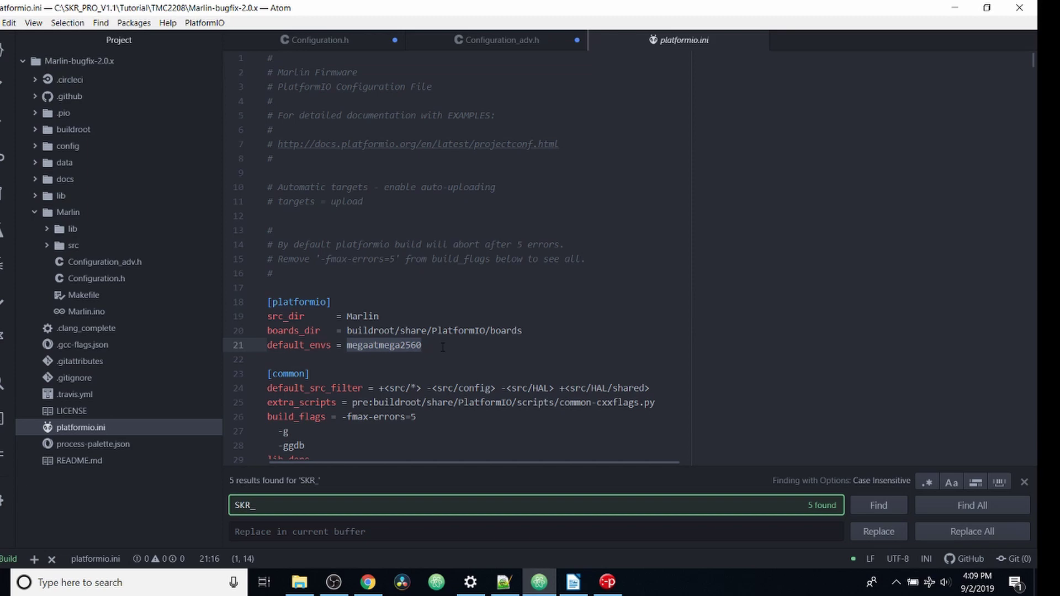
{"action": "type", "text": "pro"}
{"action": "key", "text": "Return"}
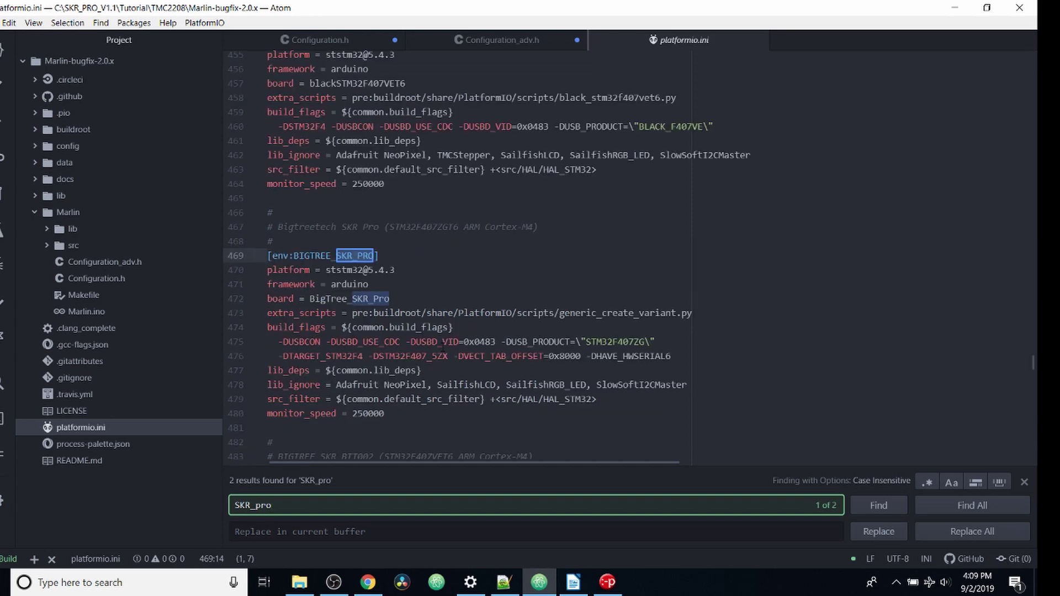
{"action": "double_click", "coordinate": [331, 255]}
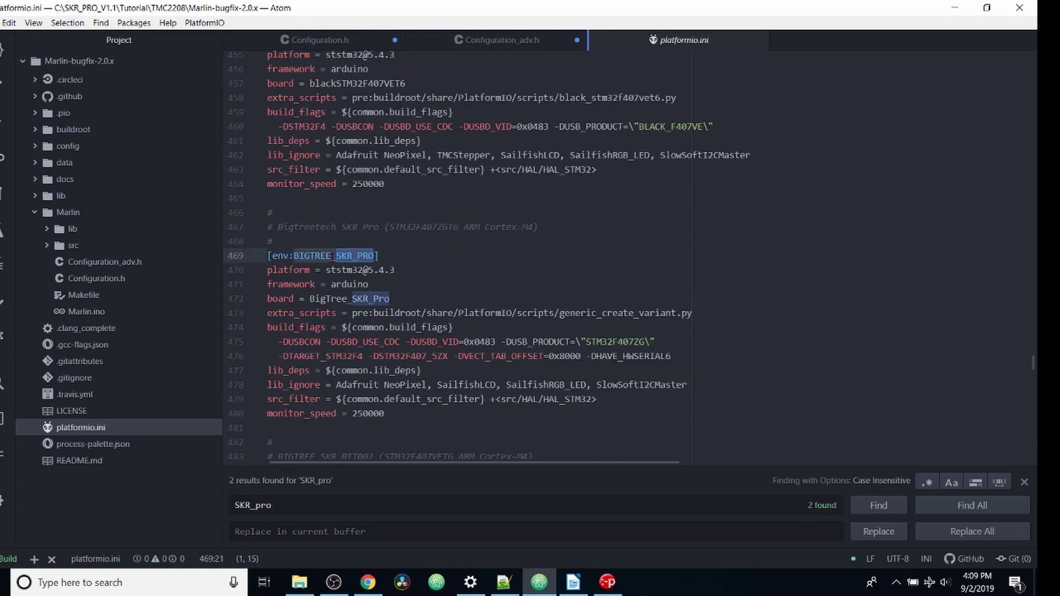
{"action": "right_click", "coordinate": [332, 255]}
{"action": "left_click", "coordinate": [359, 262]}
Paste BIGTREE_SKR_PRO over megaatmega2560 in default_envs on line 21.
{"action": "key", "text": "Page_Up"}
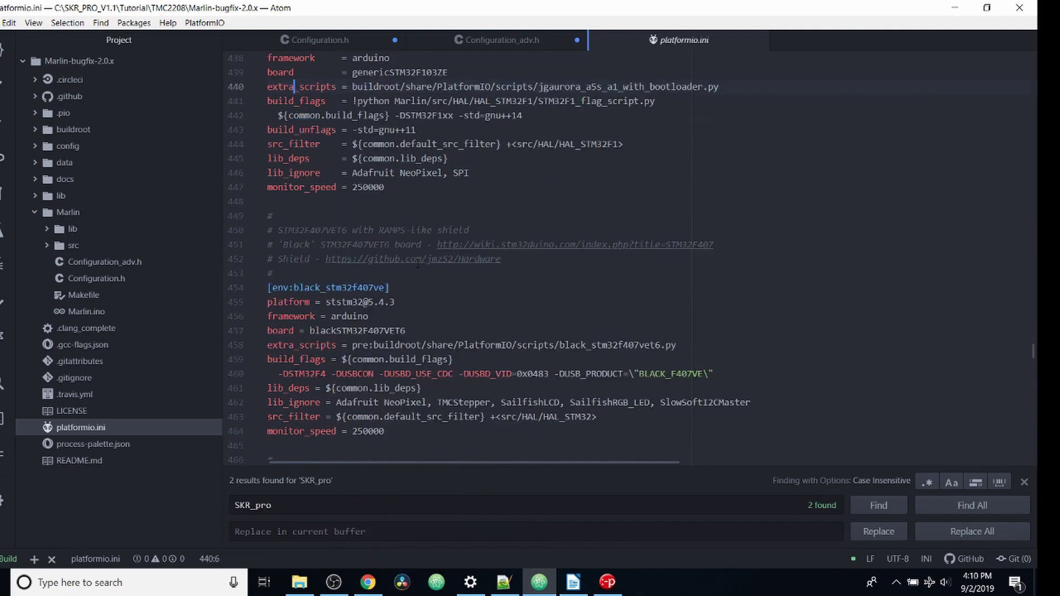
{"action": "key", "text": "Page_Up"}
{"action": "key", "text": "Page_Up"}
{"action": "key", "text": "Page_Up"}
{"action": "key", "text": "Page_Up"}
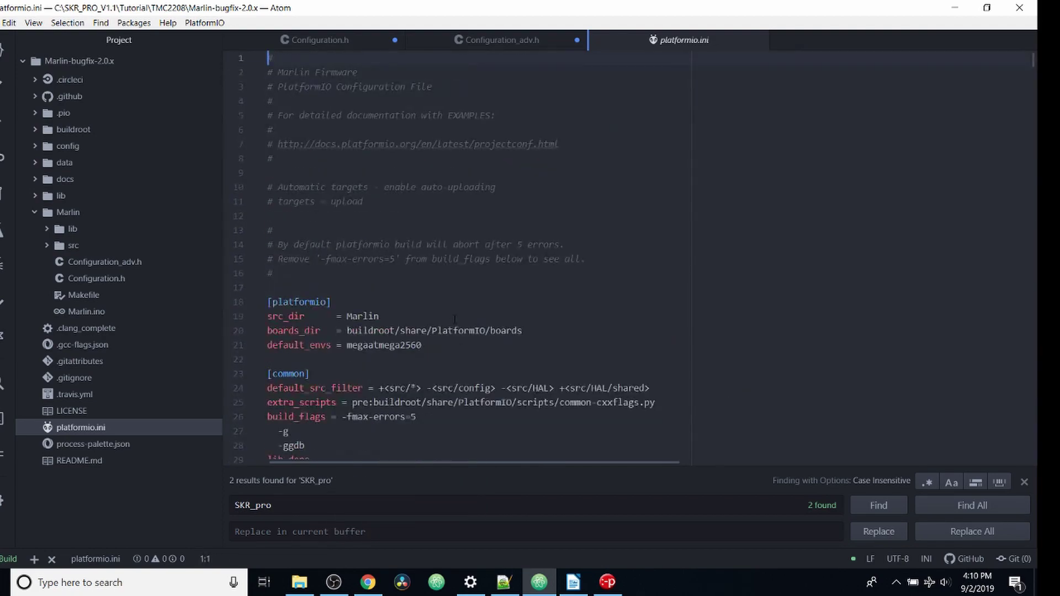
{"action": "left_click_drag", "start_coordinate": [422, 345], "coordinate": [348, 341]}
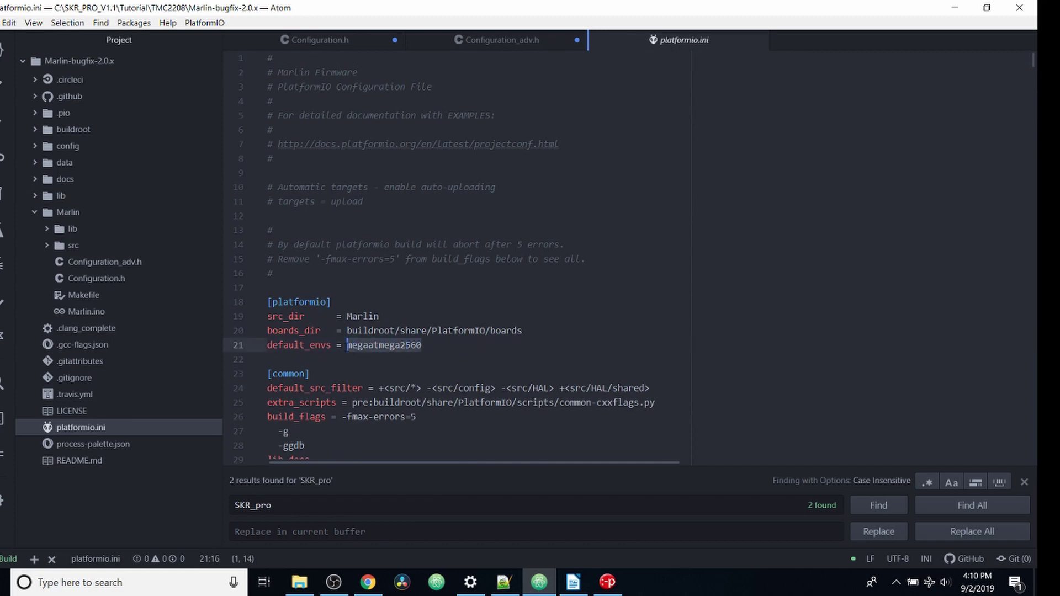
{"action": "right_click", "coordinate": [348, 345]}
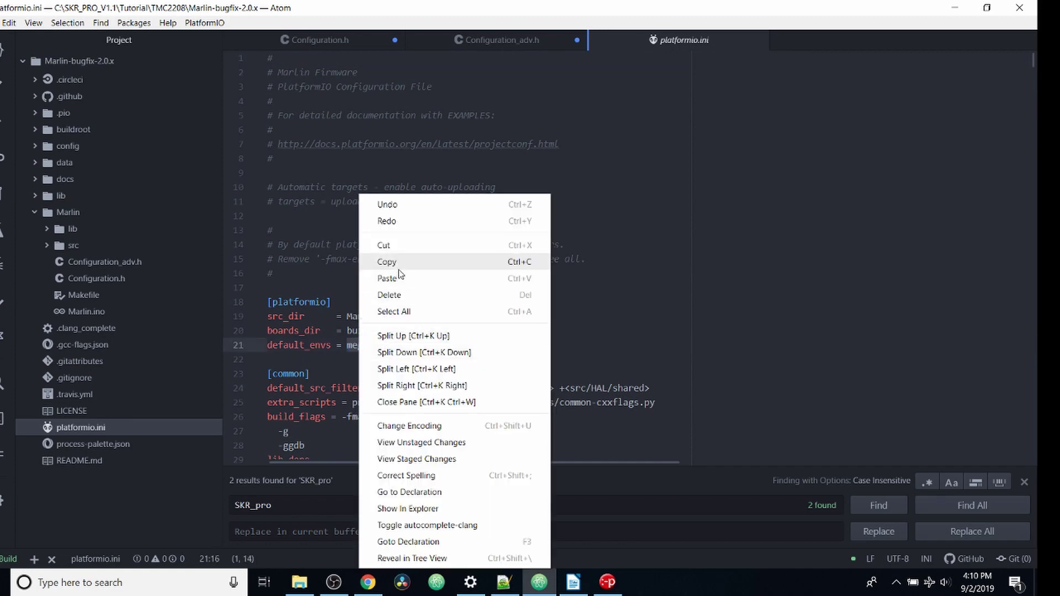
{"action": "left_click", "coordinate": [398, 280]}
{"action": "scroll", "coordinate": [455, 356], "scroll_direction": "down", "scroll_amount": 5}
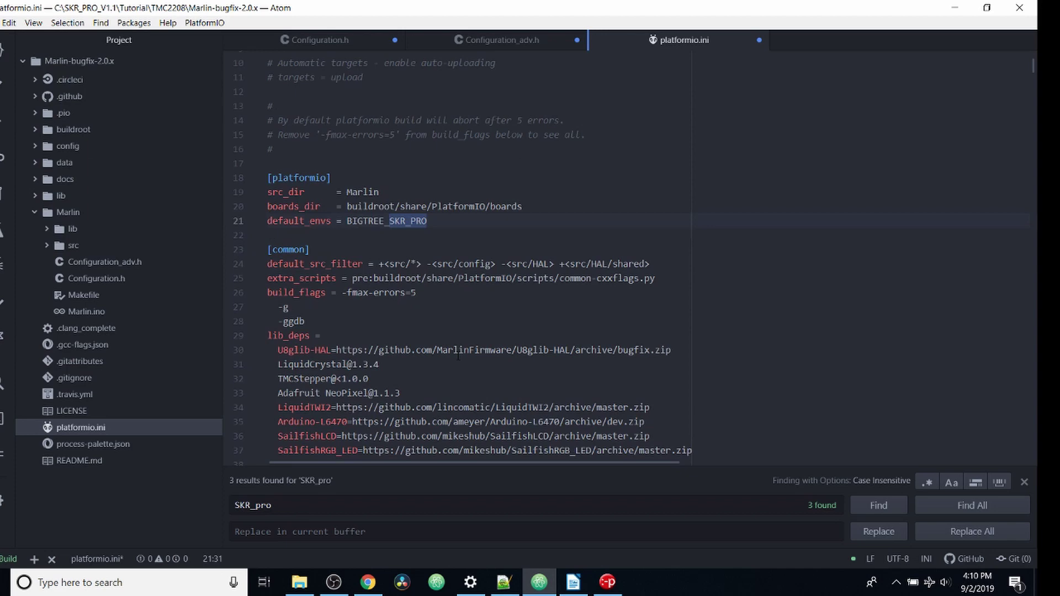
{"action": "scroll", "coordinate": [455, 356], "scroll_direction": "down", "scroll_amount": 1}
{"action": "left_click_drag", "start_coordinate": [384, 213], "coordinate": [277, 213]}
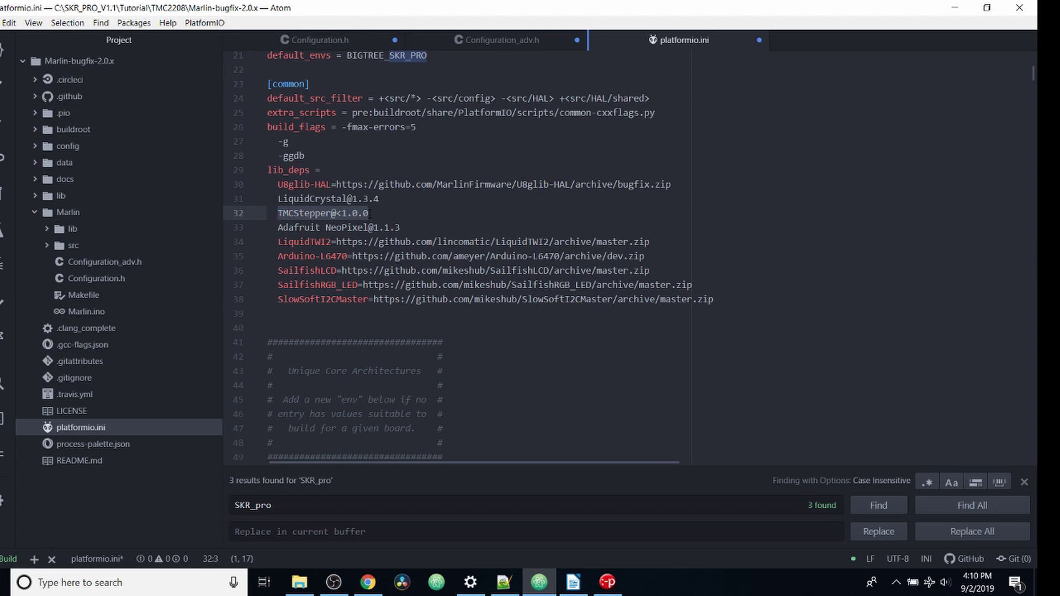
{"action": "right_click", "coordinate": [282, 195]}
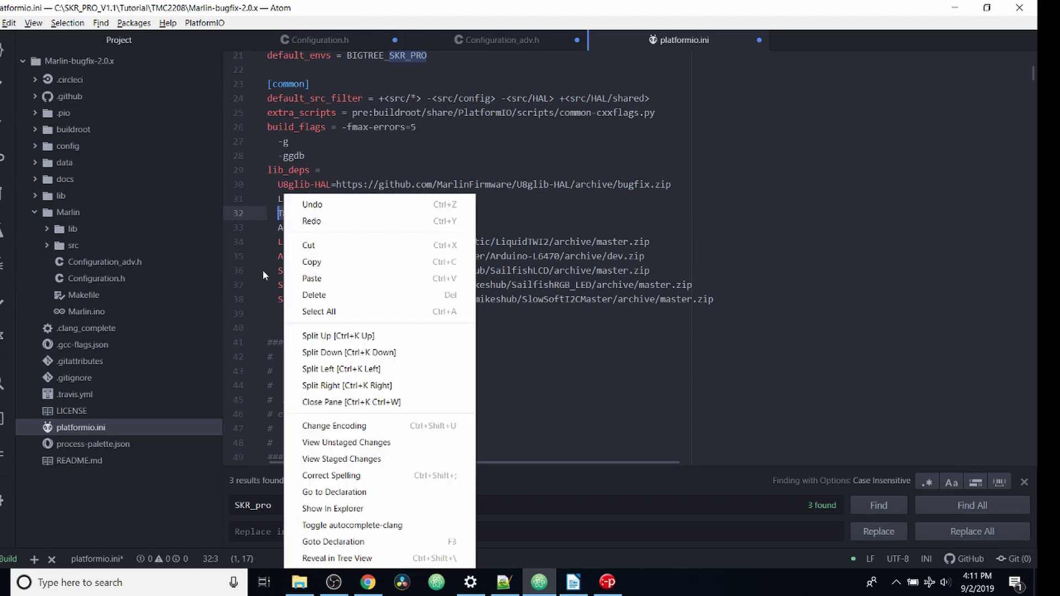
{"action": "left_click", "coordinate": [312, 279]}
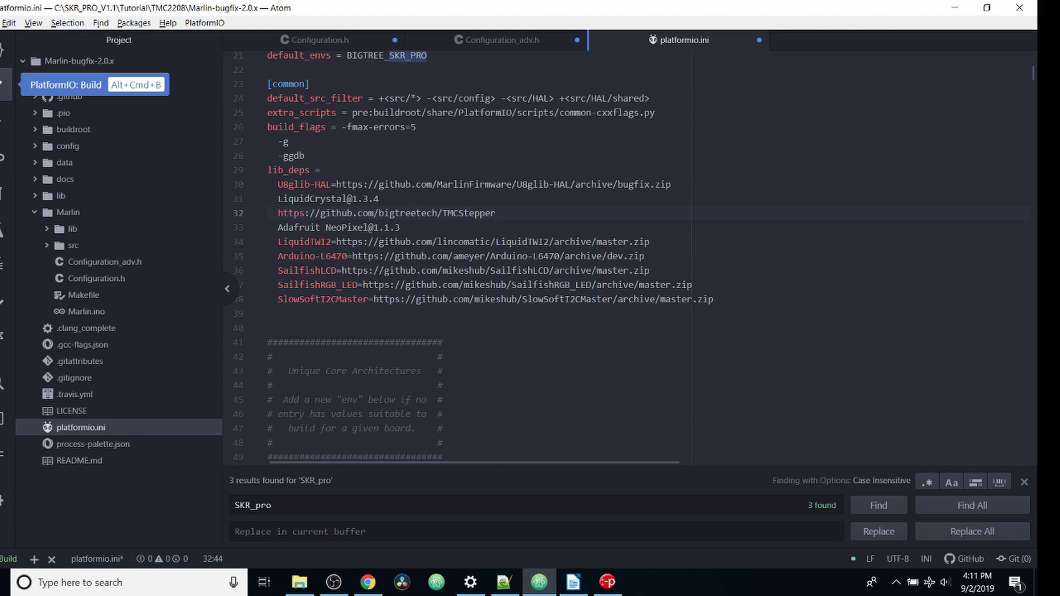
{"action": "left_click", "coordinate": [3, 84]}
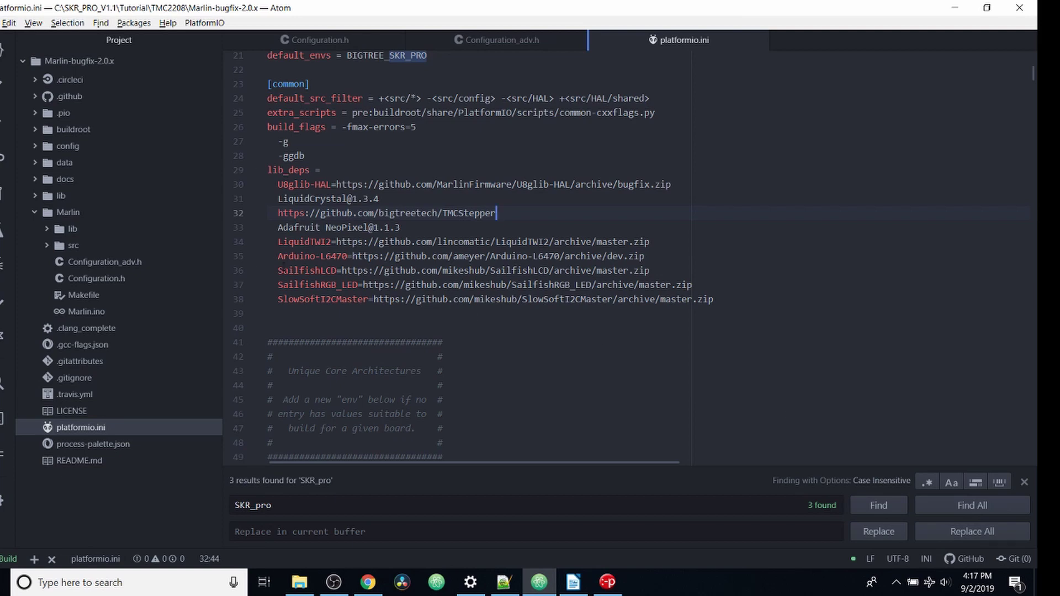
{"action": "left_click", "coordinate": [204, 23]}
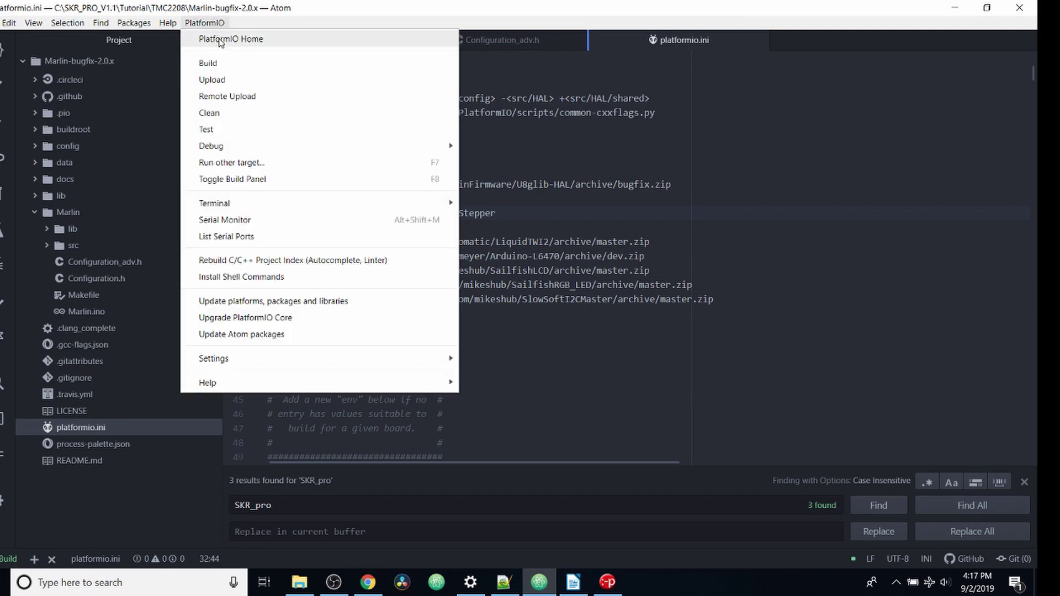
{"action": "left_click", "coordinate": [248, 184]}
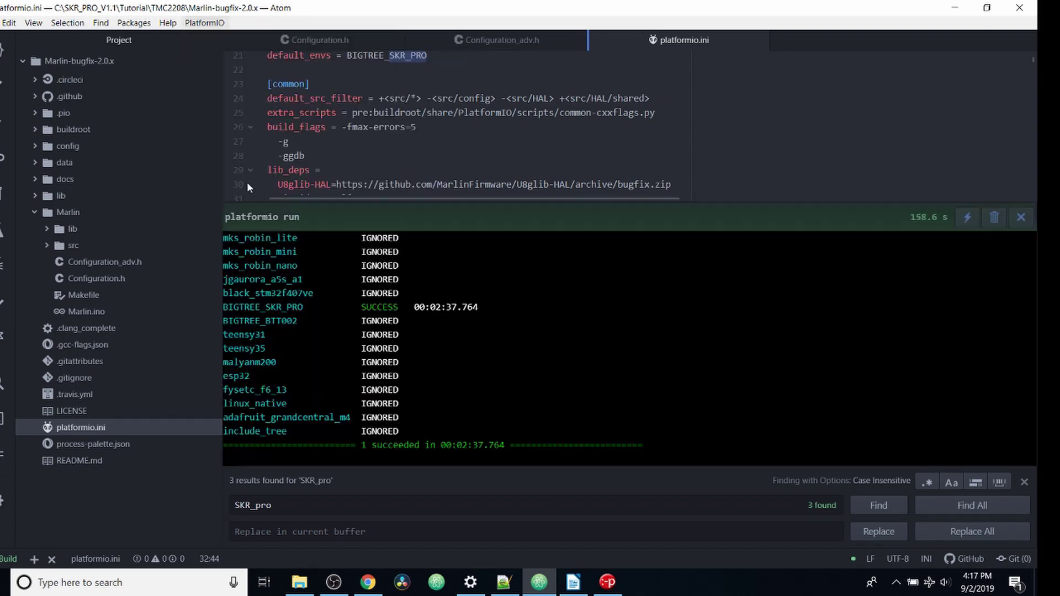
{"action": "mouse_move", "coordinate": [498, 308]}
{"action": "left_mouse_down"}
{"action": "mouse_move", "coordinate": [225, 283]}
{"action": "mouse_move", "coordinate": [224, 307]}
{"action": "left_mouse_up"}
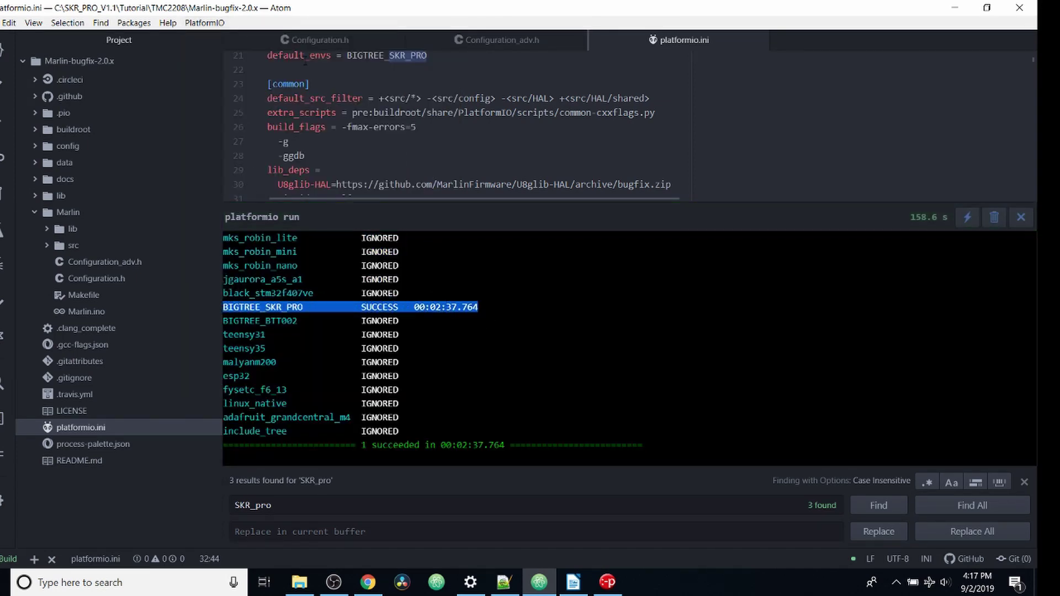
{"action": "left_click", "coordinate": [205, 22]}
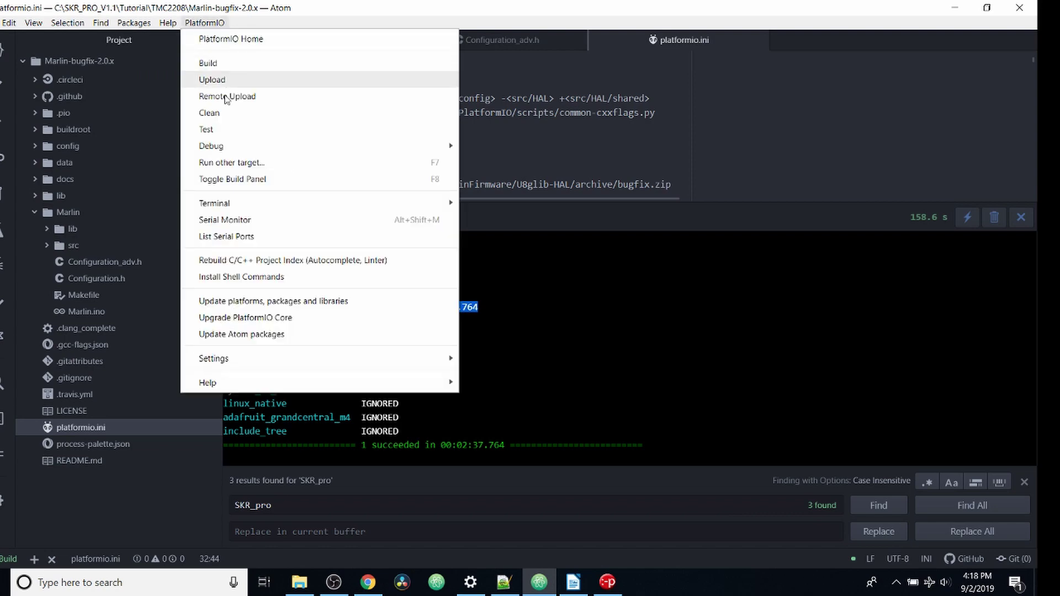
{"action": "left_click", "coordinate": [236, 182]}
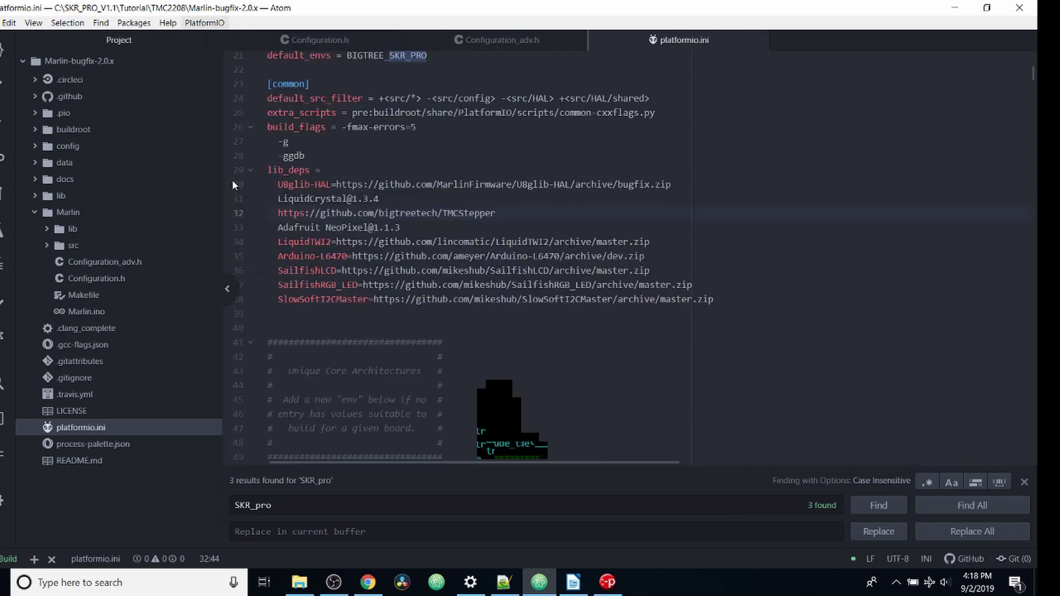
Expand .pio > build > BIGTREE_SKR_PRO and copy that folder's full path.
{"action": "left_click", "coordinate": [34, 111]}
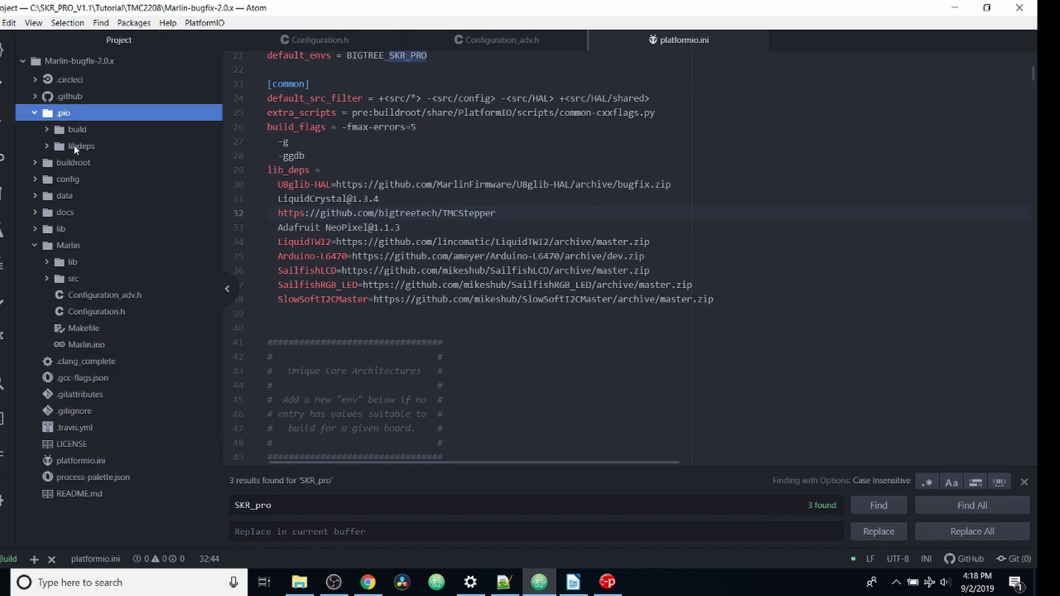
{"action": "left_click", "coordinate": [76, 131]}
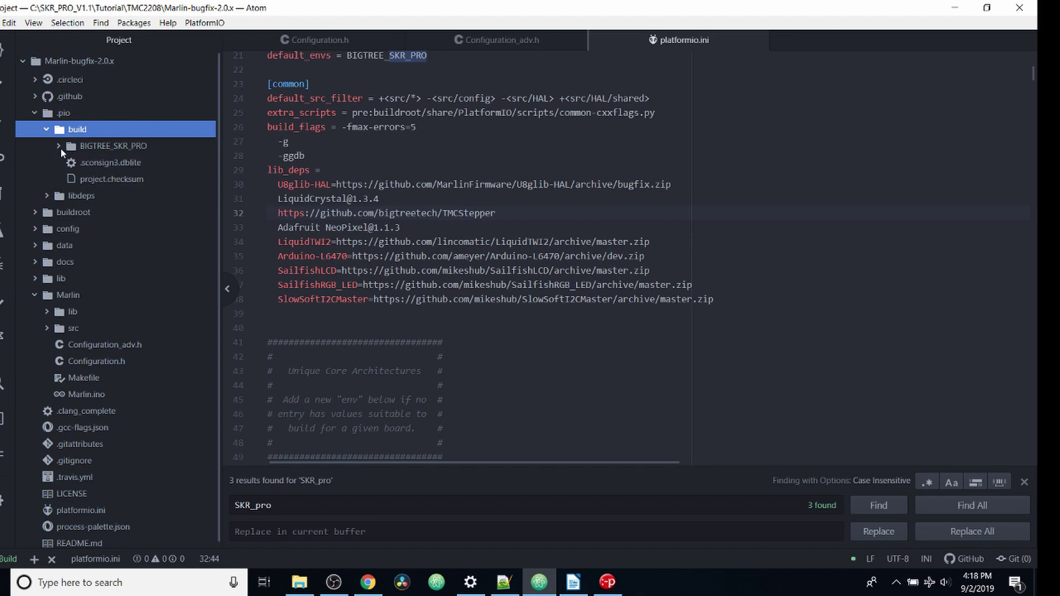
{"action": "left_click", "coordinate": [86, 147]}
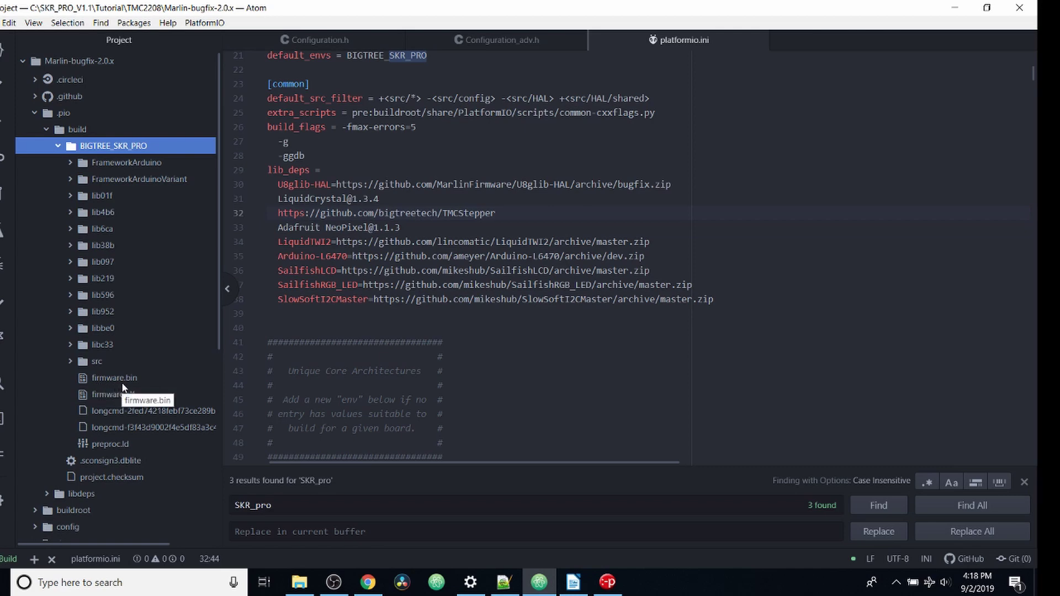
{"action": "right_click", "coordinate": [110, 154]}
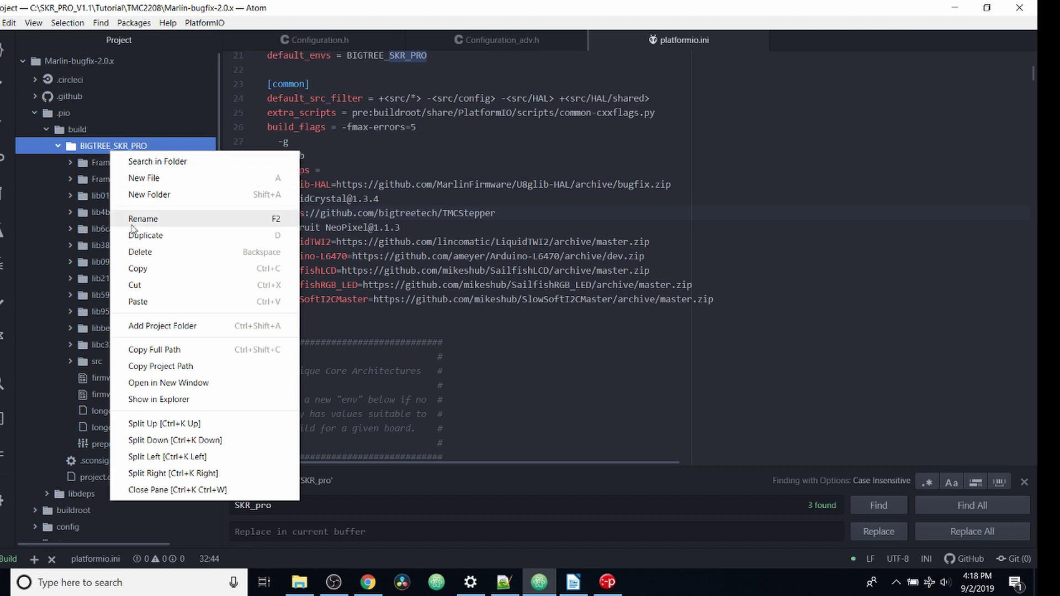
{"action": "left_click", "coordinate": [148, 348]}
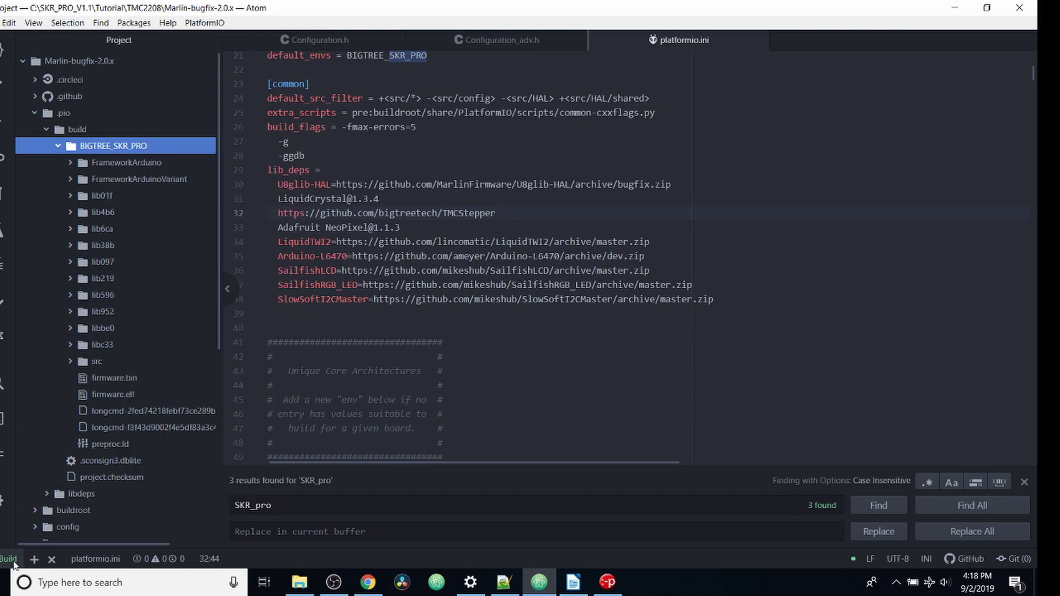
Open the copied build folder path via Run and send firmware.bin to SD Card (F:).
{"action": "left_click", "coordinate": [4, 583]}
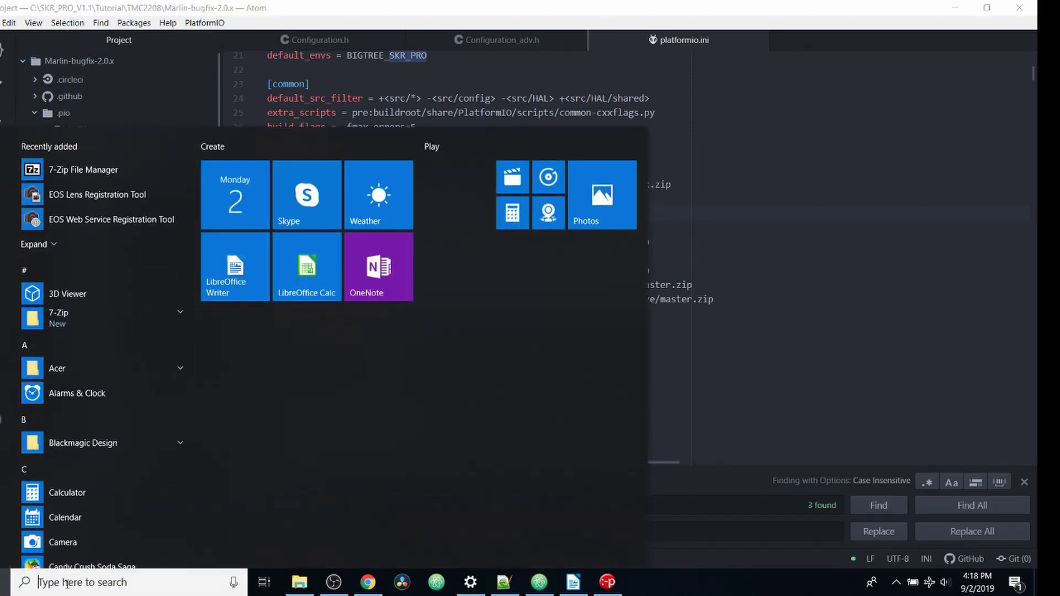
{"action": "type", "text": "run"}
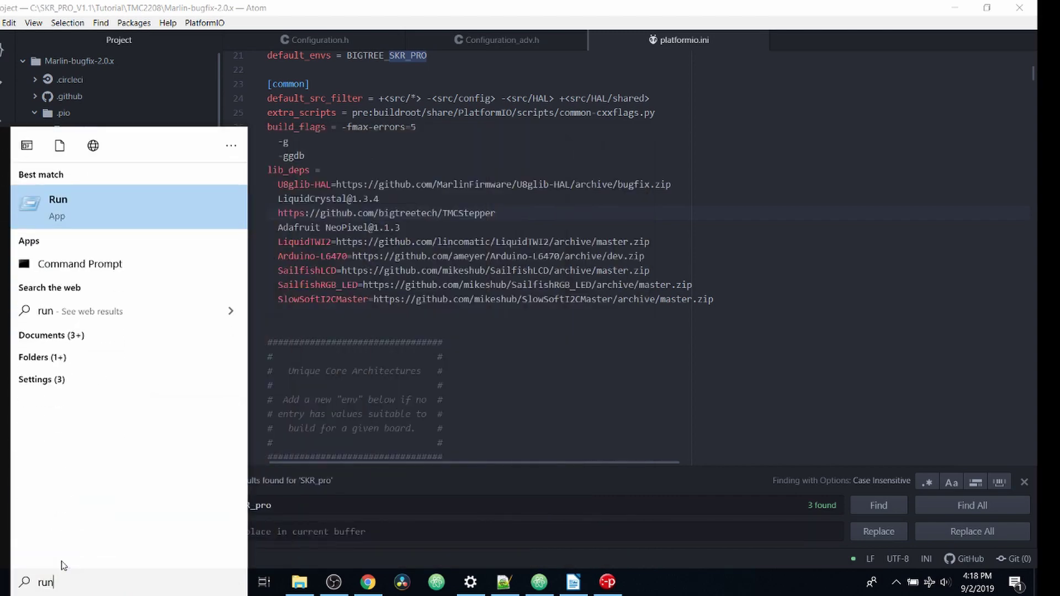
{"action": "key", "text": "Return"}
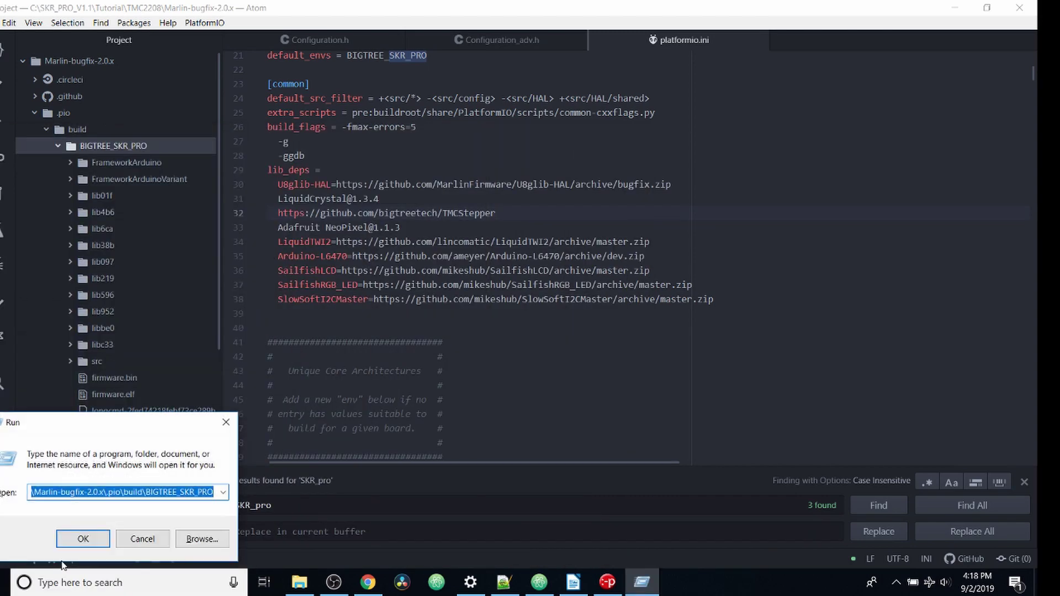
{"action": "key", "text": "ctrl+v"}
{"action": "key", "text": "Escape"}
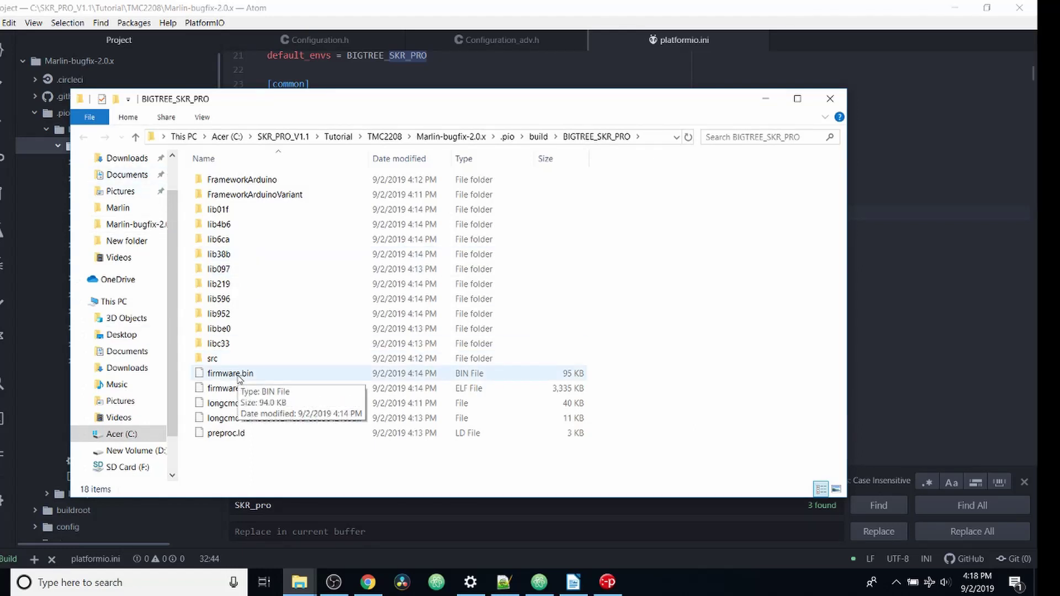
{"action": "right_click", "coordinate": [239, 379]}
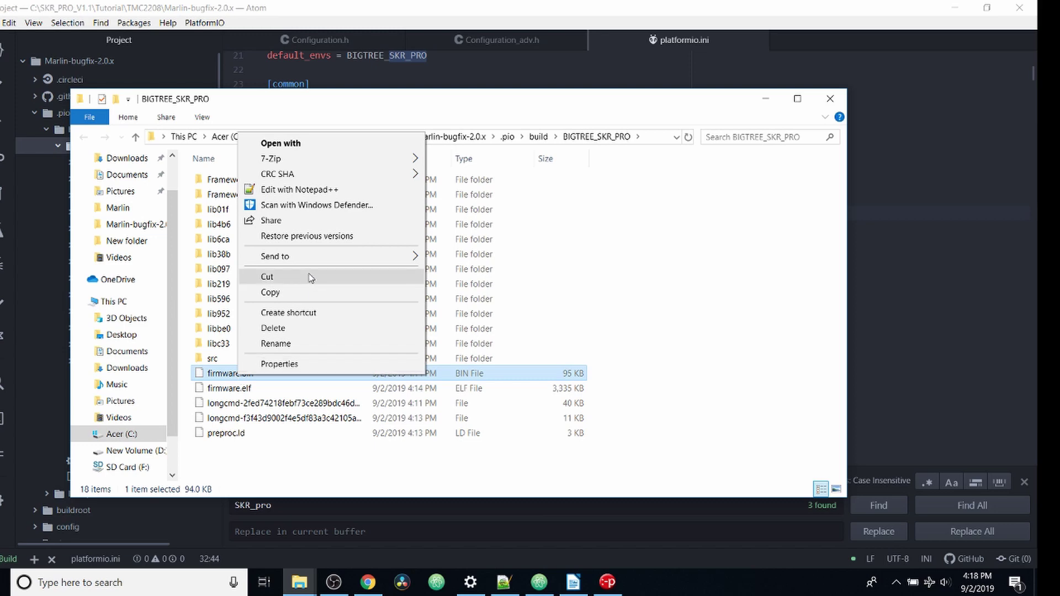
{"action": "mouse_move", "coordinate": [331, 256]}
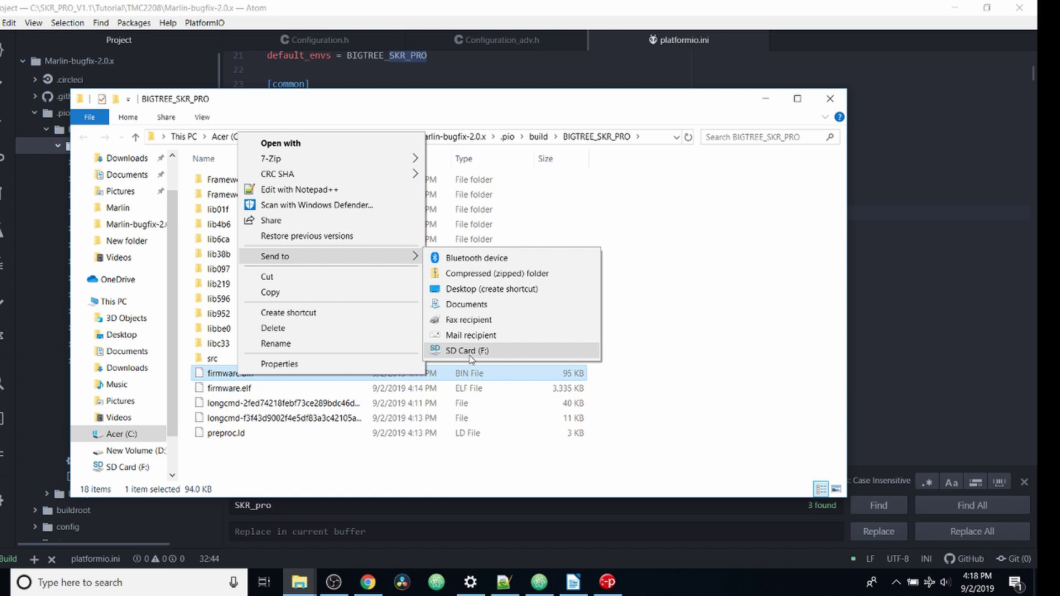
{"action": "left_click", "coordinate": [468, 351]}
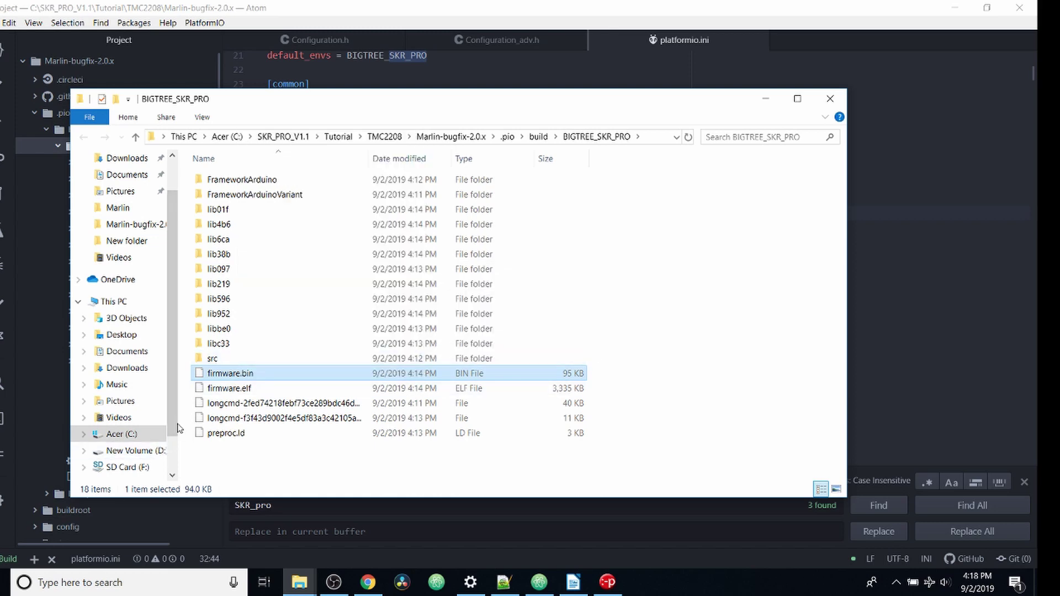
View SD Card (F:) to confirm firmware.bin is there.
{"action": "left_click", "coordinate": [120, 467]}
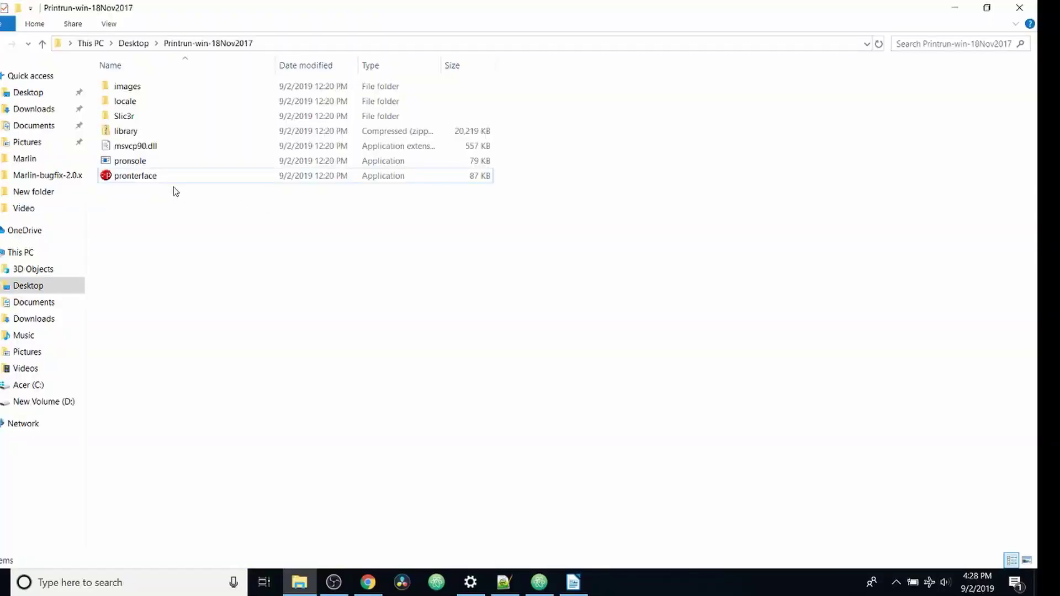
Launch Pronterface and connect to the printer on COM4.
{"action": "left_click", "coordinate": [175, 182]}
{"action": "double_click", "coordinate": [174, 182]}
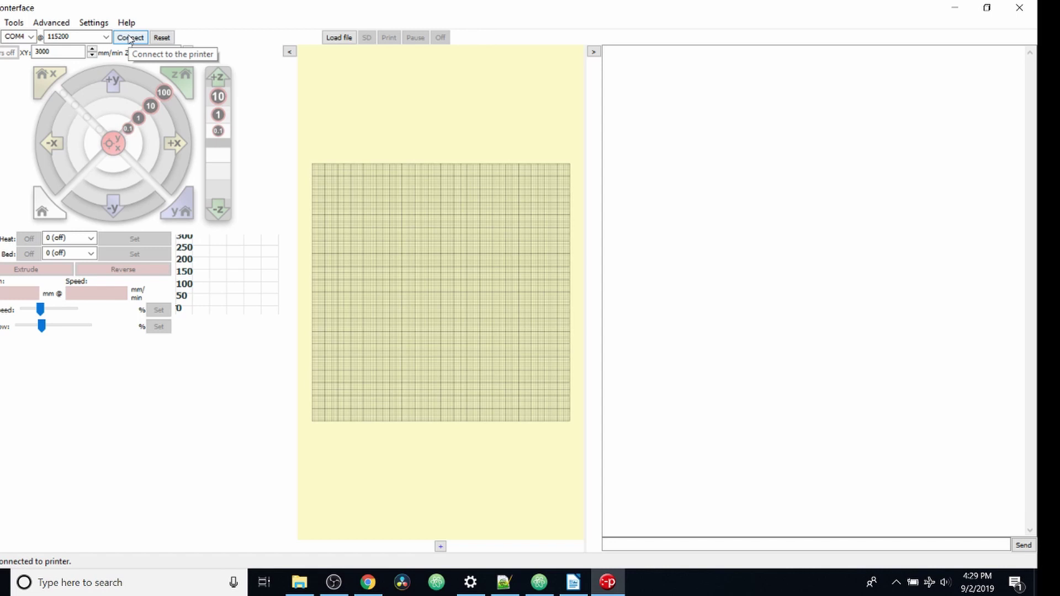
{"action": "left_click", "coordinate": [130, 38]}
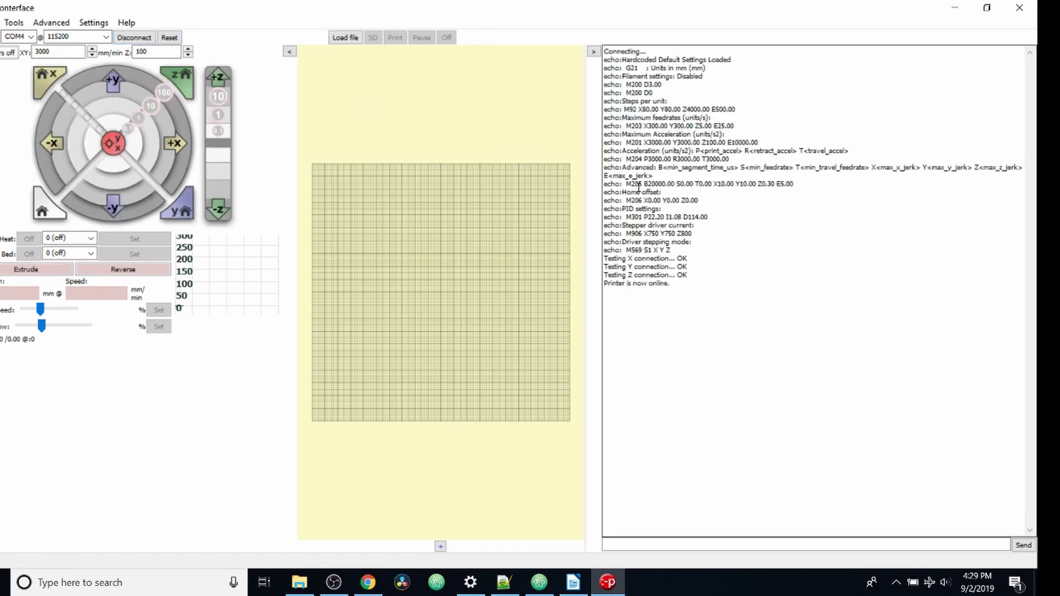
{"action": "left_click_drag", "start_coordinate": [695, 286], "coordinate": [604, 258]}
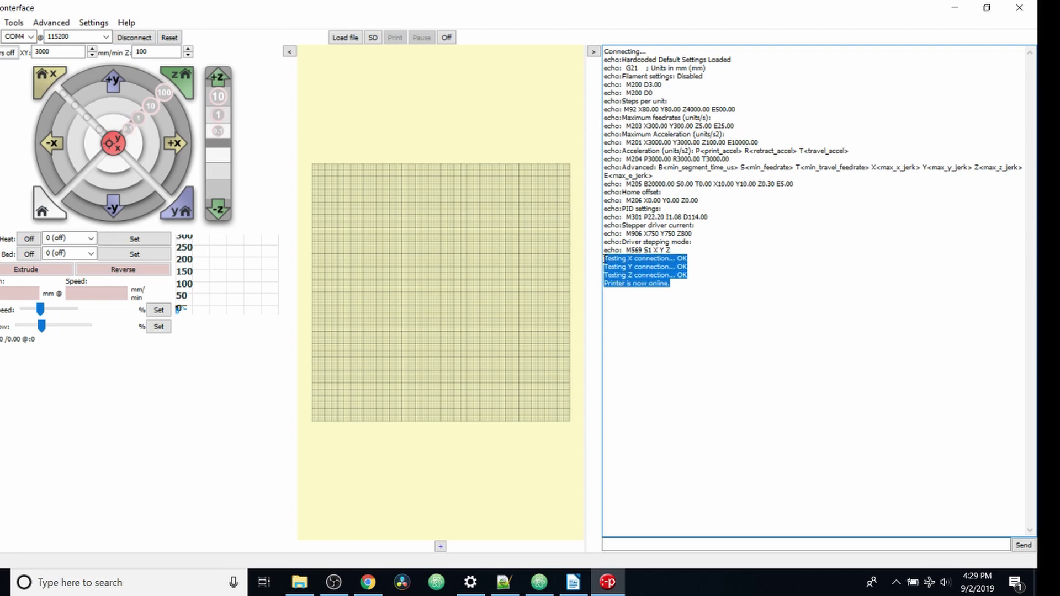
Send M122 and review the X, Y and Z TMC driver status.
{"action": "left_click", "coordinate": [663, 542]}
{"action": "type", "text": "M1"}
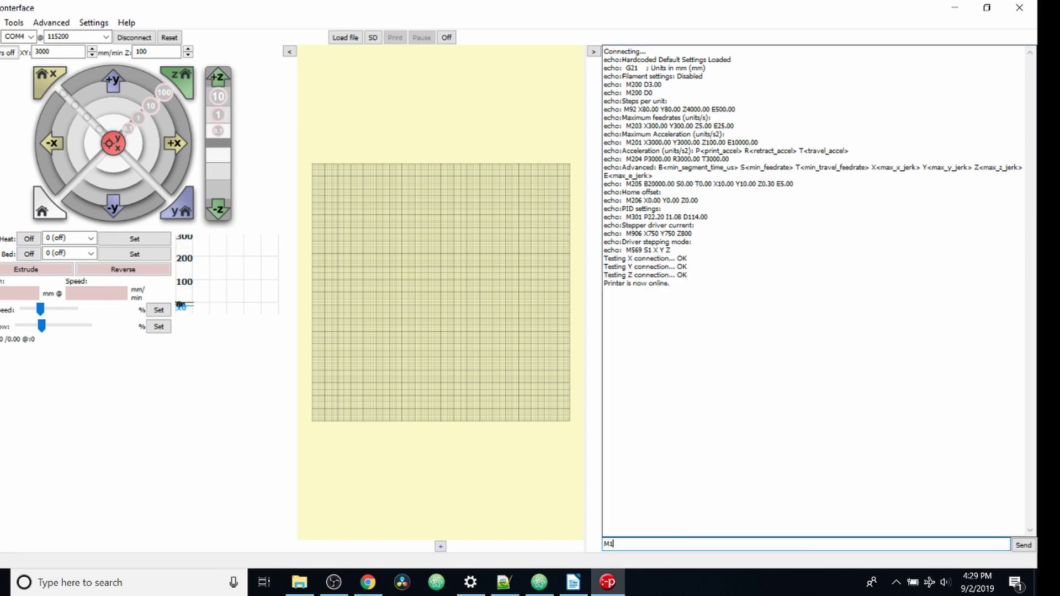
{"action": "type", "text": "22"}
{"action": "key", "text": "Return"}
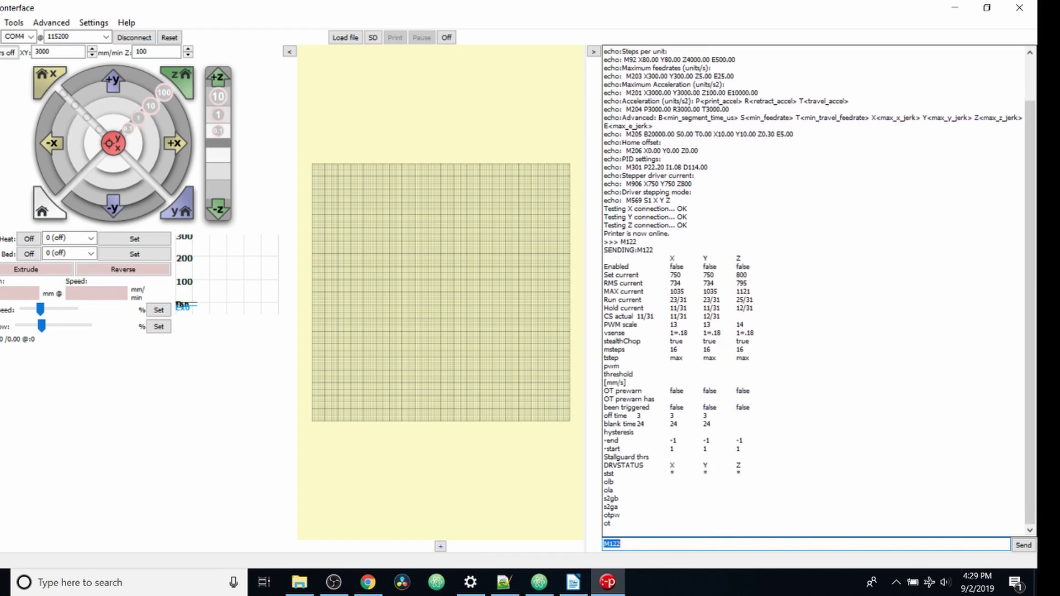
{"action": "left_click_drag", "start_coordinate": [689, 525], "coordinate": [596, 503]}
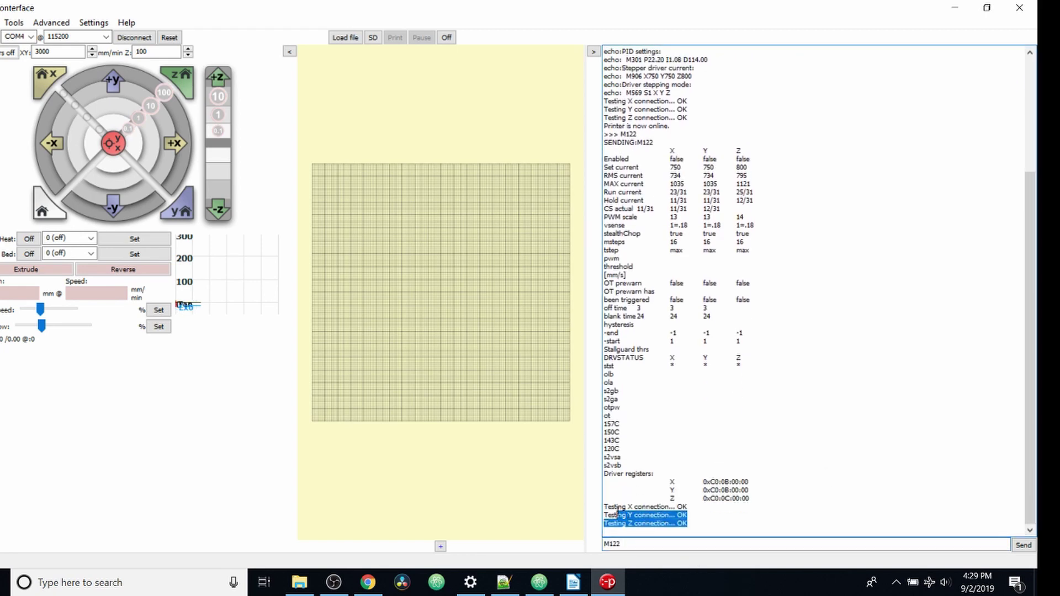
{"action": "left_click", "coordinate": [662, 522]}
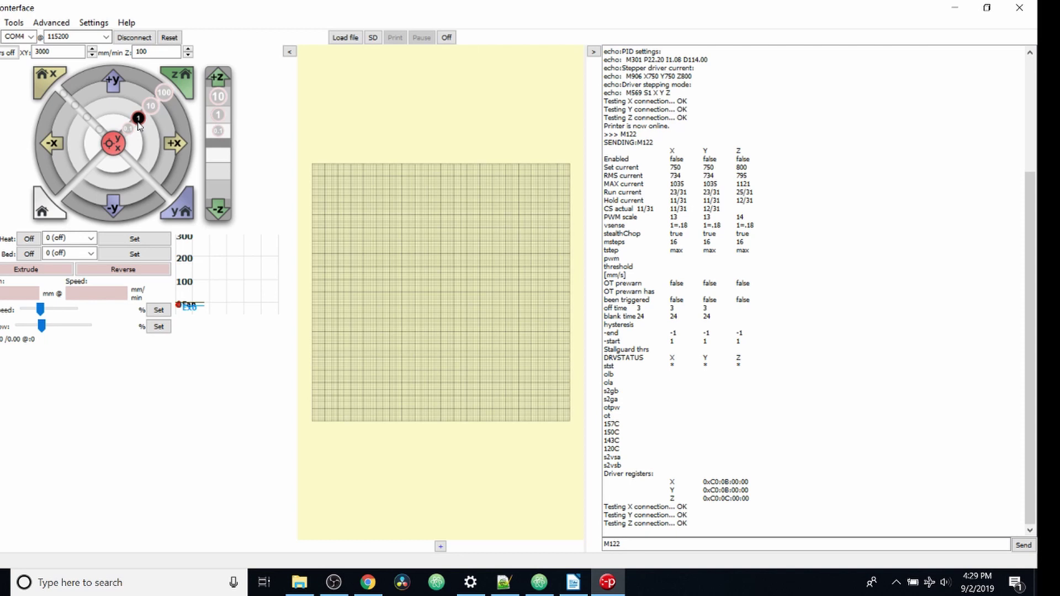